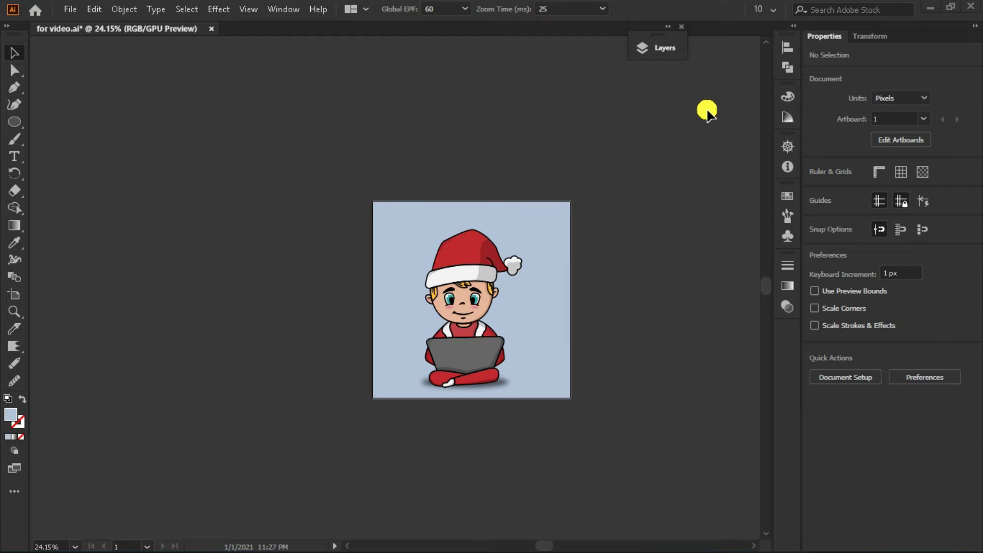
Step: Make Layer 1's blue background visible and hide Layer 6 to reveal the tree and gifts sketch
left_click(672, 27)
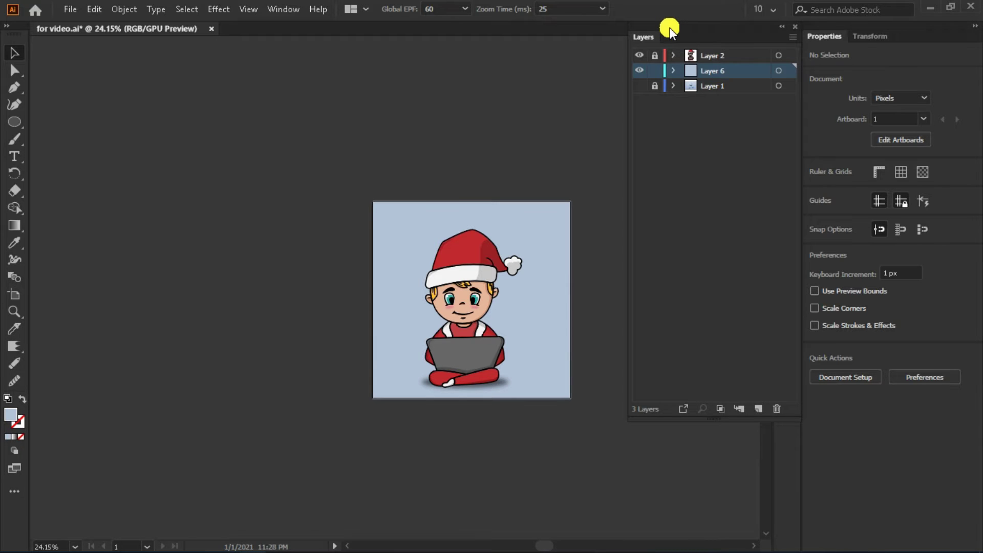
left_click(639, 86)
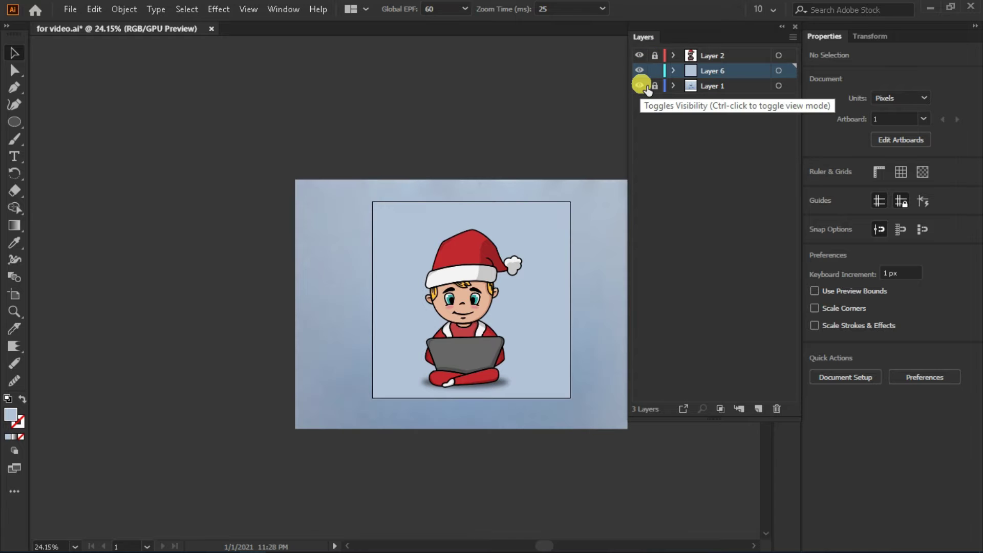
left_click(642, 71)
left_click(782, 27)
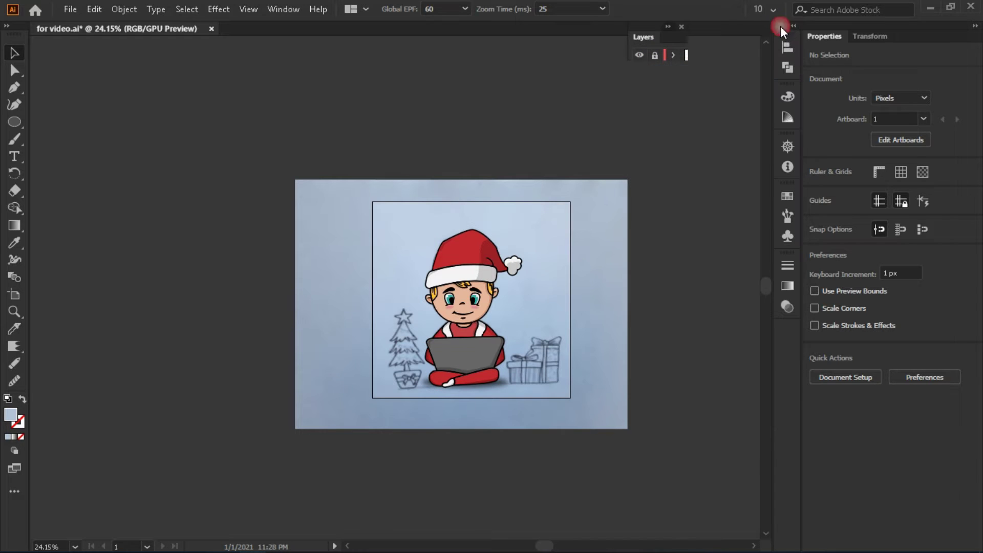
Step: Enlarge the artboard to cover the background photo's edges
left_click(878, 140)
left_click_drag(571, 302, 626, 301)
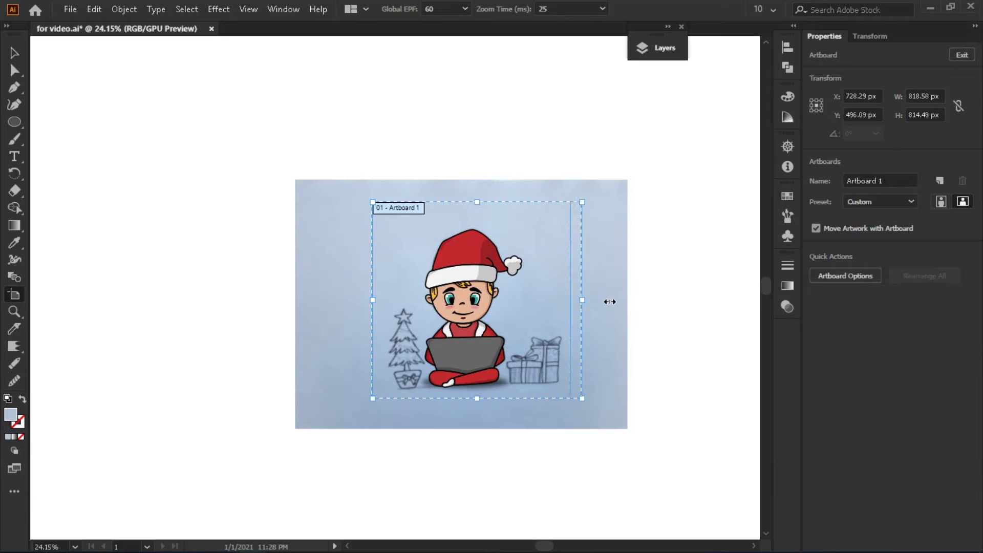
left_click_drag(372, 305, 296, 312)
left_click_drag(473, 203, 462, 183)
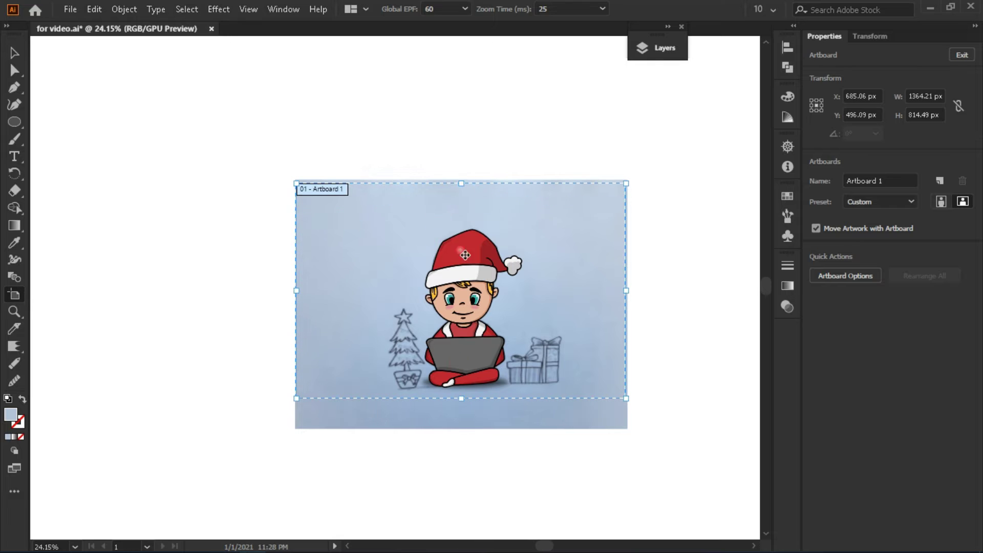
left_click(14, 53)
Step: Add a new top layer named 'stroke'
left_click(656, 48)
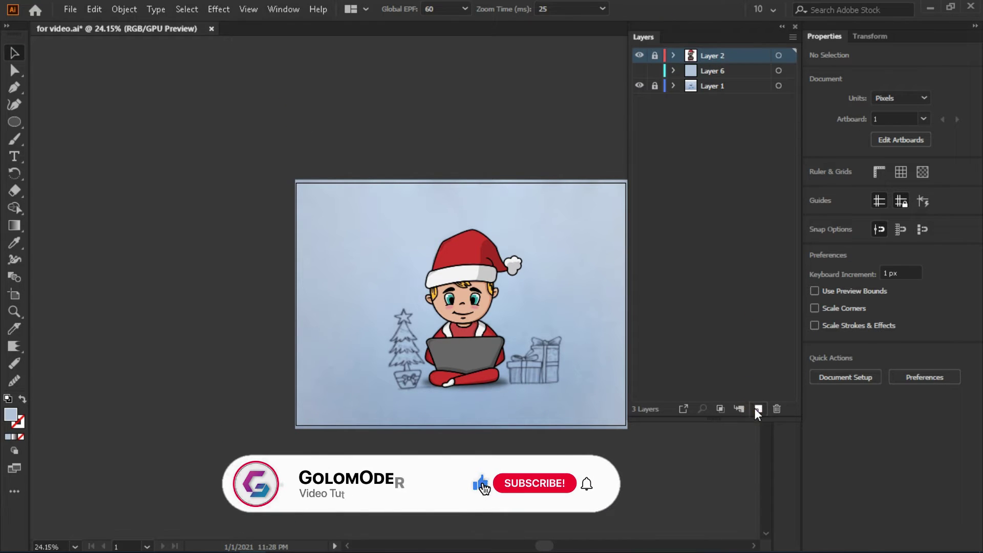
left_click(757, 408)
double_click(714, 55)
type("stroke")
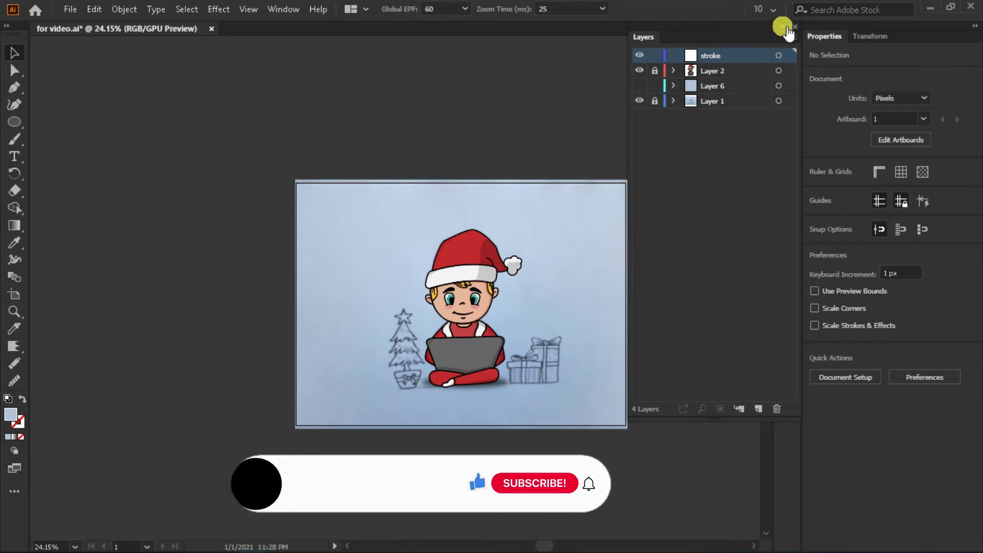
left_click(782, 26)
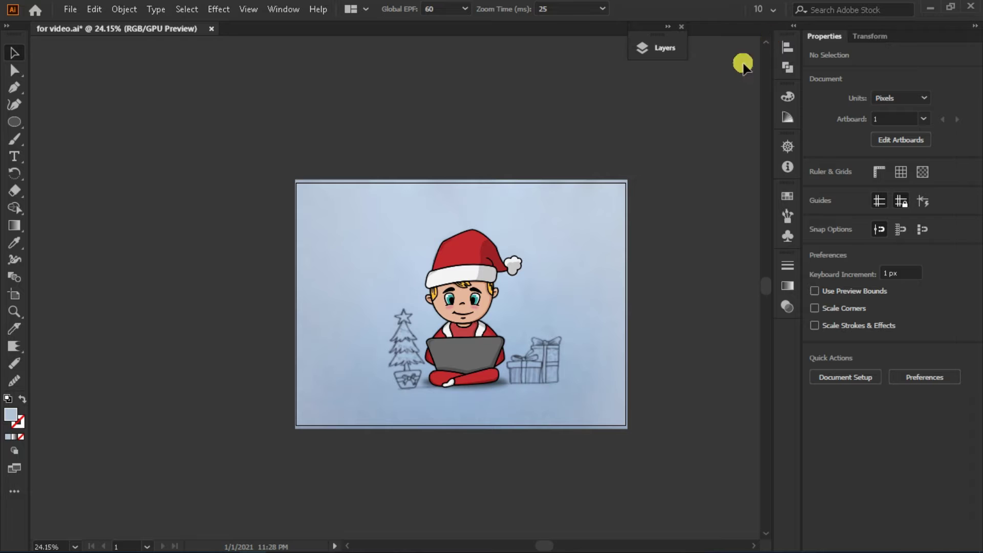
Step: Rotate and enlarge the background photo slightly, then lock its layer
left_click(666, 26)
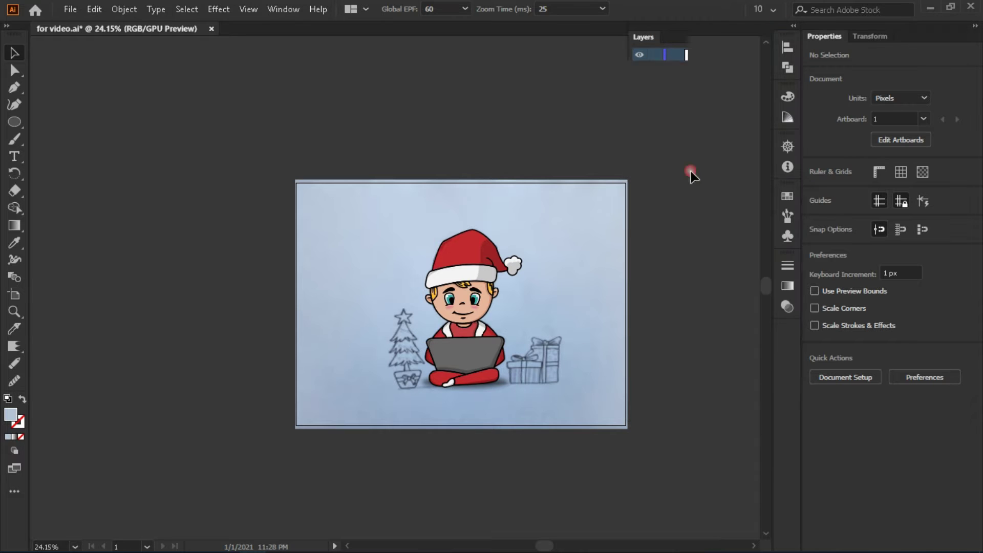
left_click(658, 446)
left_click_drag(630, 452, 634, 435)
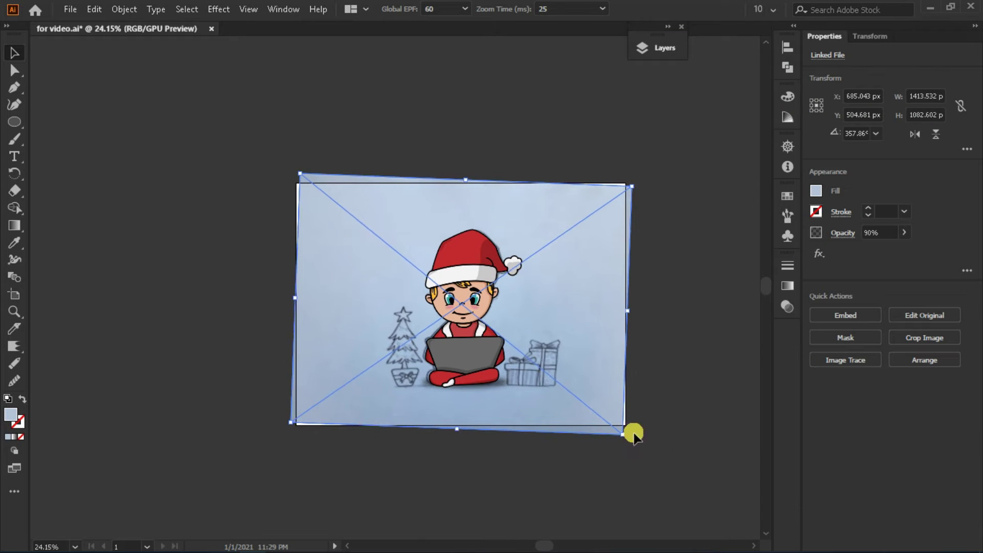
left_click(667, 88)
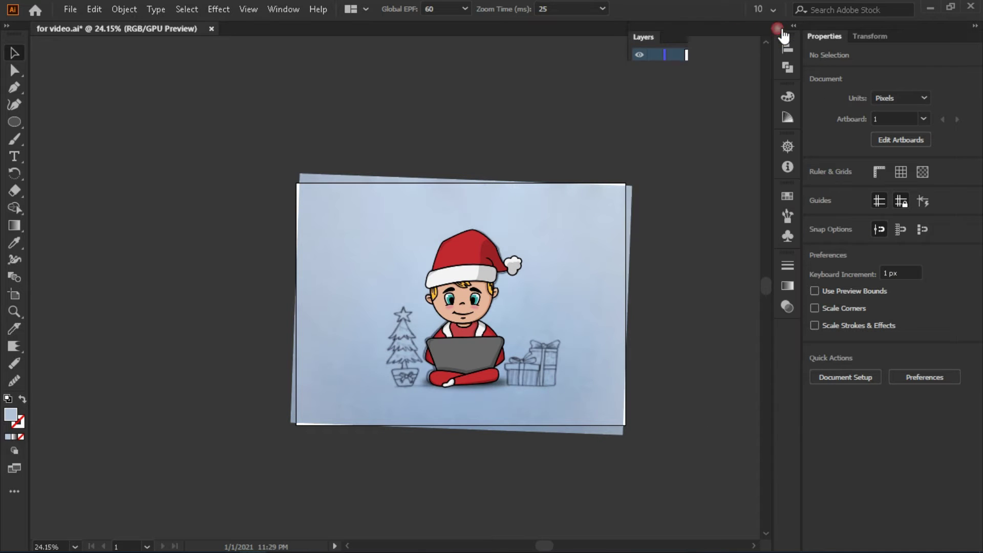
Step: Zoom in on the sketched tree and draw a rectangle over the trunk
key("z")
left_click_drag(384, 362, 434, 351)
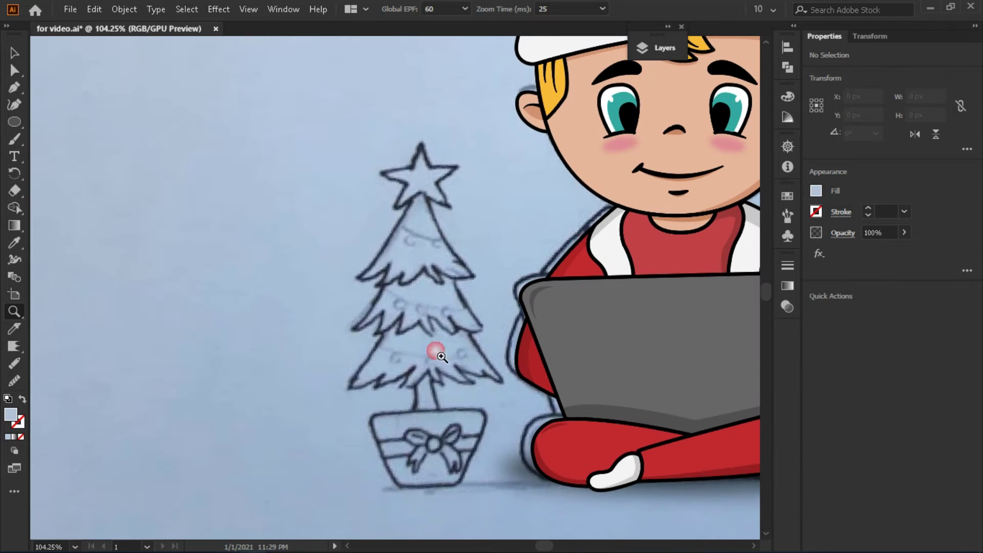
left_click(16, 122)
left_click(72, 124)
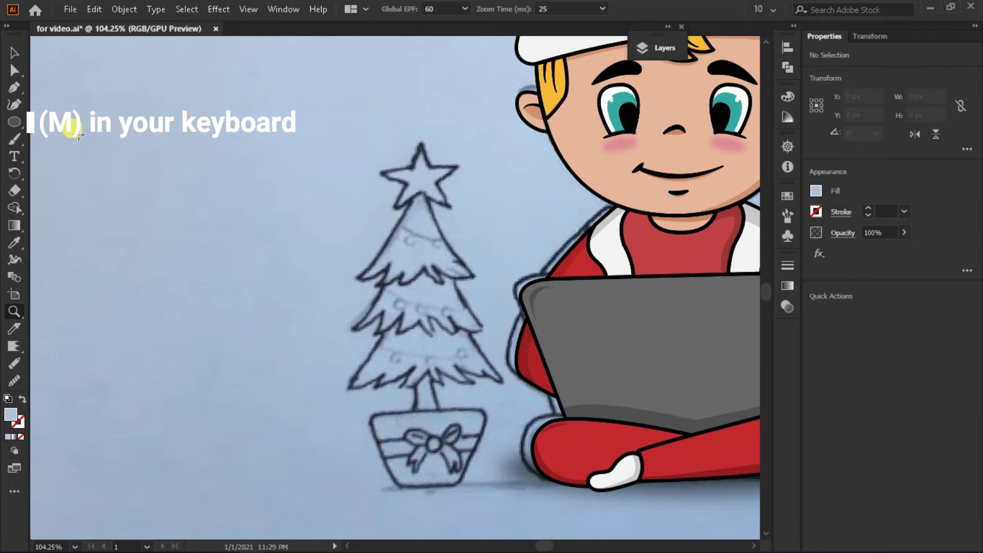
left_click_drag(443, 416, 433, 411)
Step: Give the trunk rectangle no fill and a black 3 pt stroke
key("v")
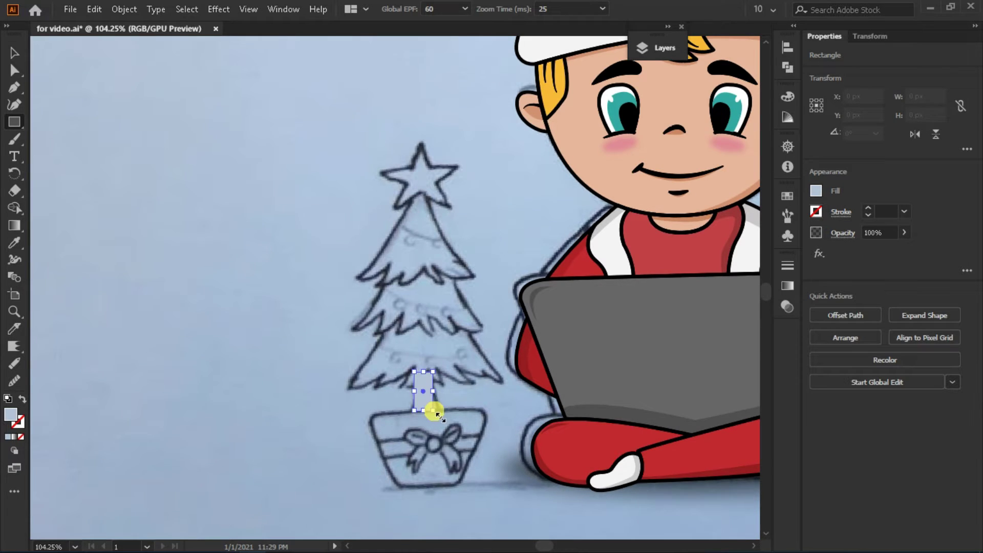
scroll(431, 406, "up", 2)
left_click(816, 190)
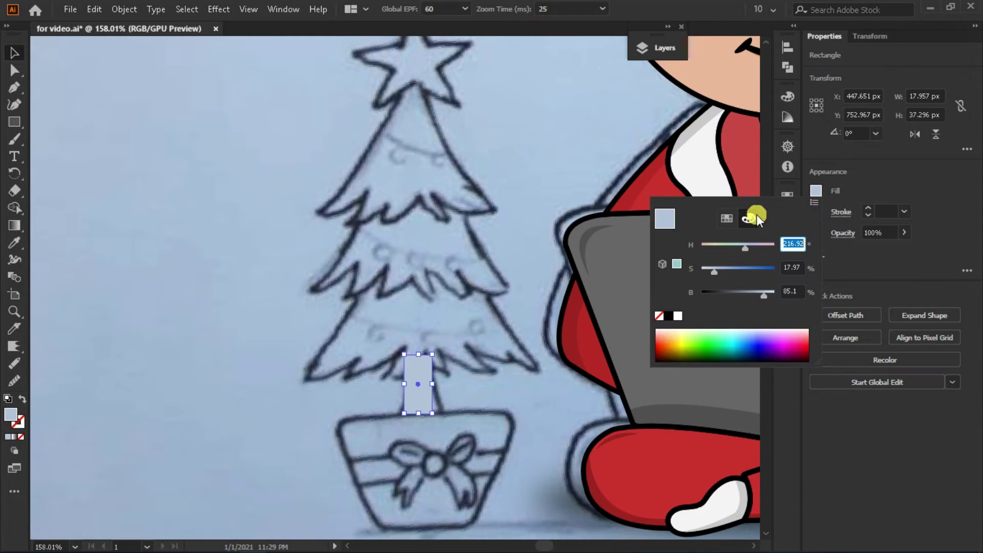
left_click(724, 219)
left_click(659, 242)
left_click(817, 211)
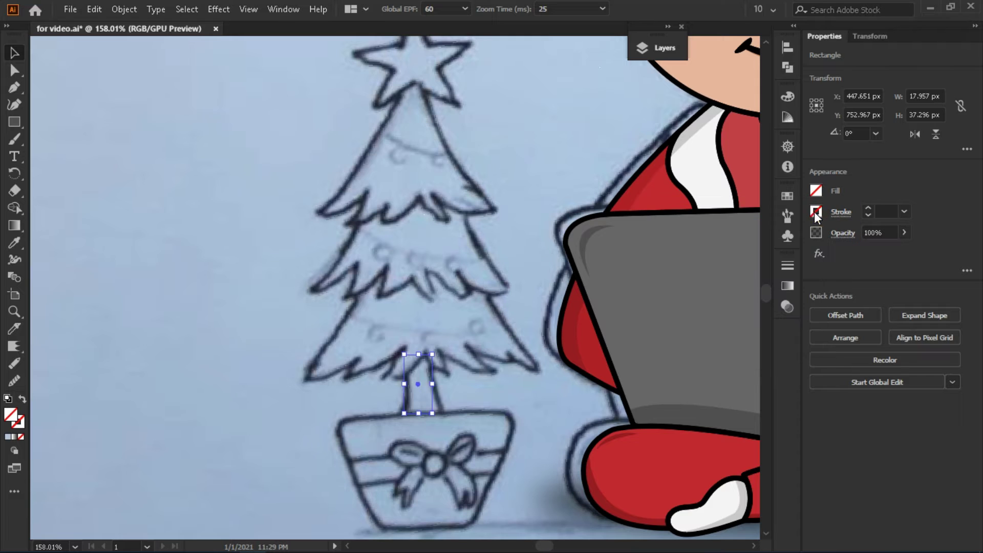
left_click(817, 212)
left_click(690, 262)
left_click(890, 219)
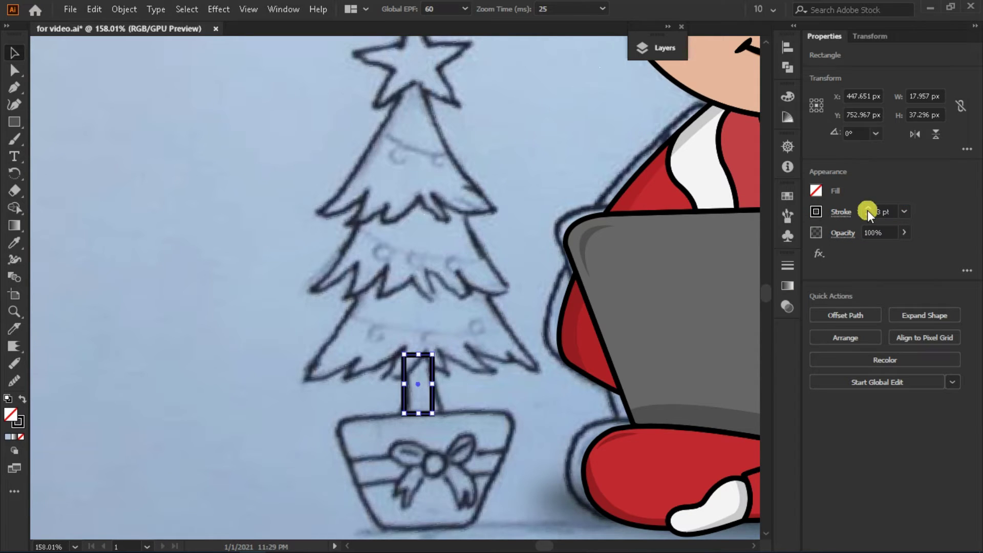
Step: Widen the trunk's bottom corners and curve its sides into a flared shape
left_click(486, 377)
key("a")
mouse_move(433, 413)
left_mouse_down()
mouse_move(445, 411)
mouse_move(399, 412)
left_mouse_up()
left_click(403, 413)
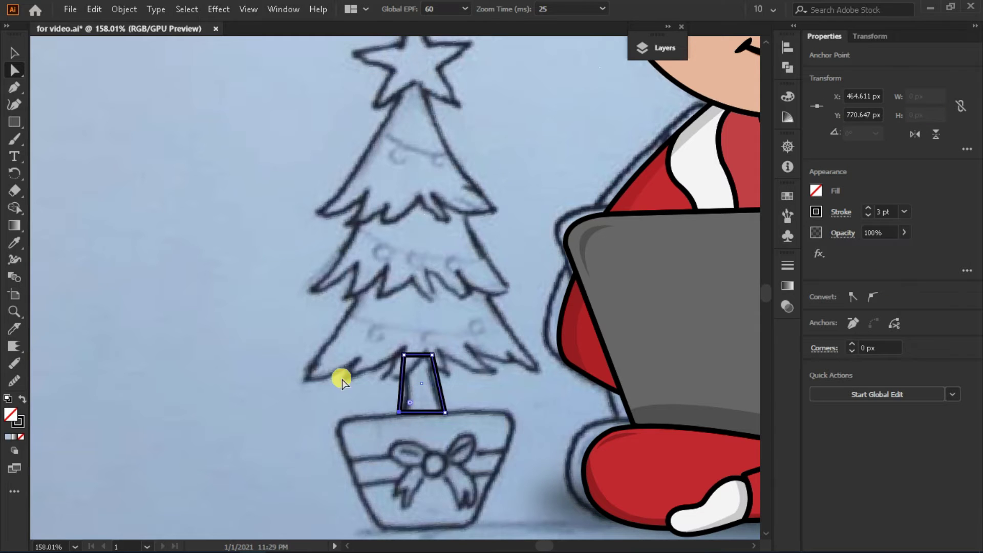
left_click(14, 106)
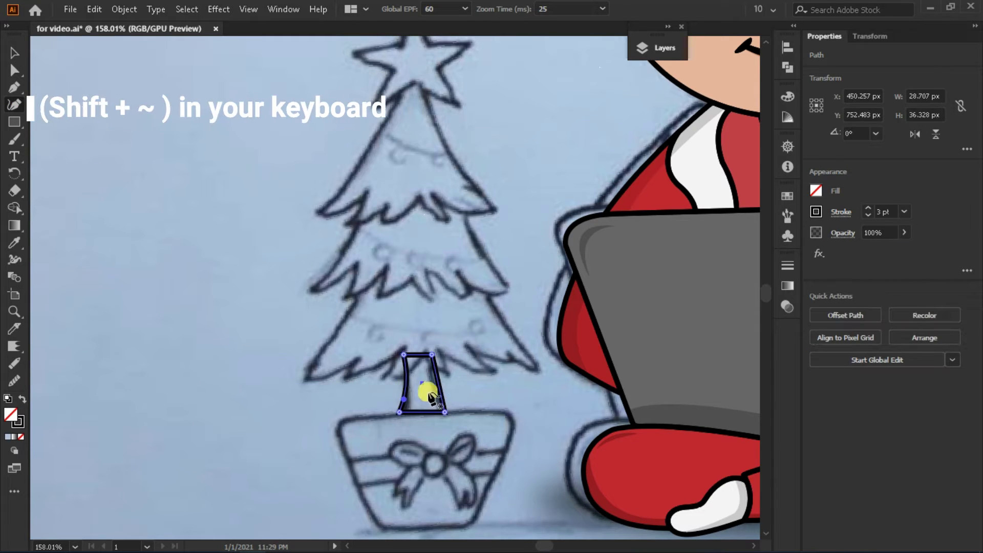
key("v")
left_click(143, 148)
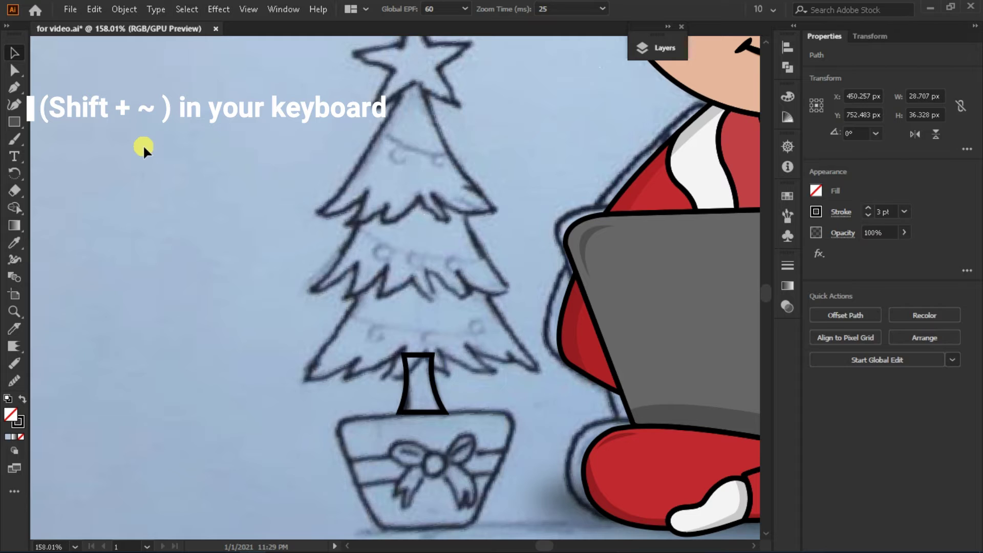
Step: Draw the tree's vertical centre line from the star down to the trunk
left_click_drag(187, 151, 159, 184)
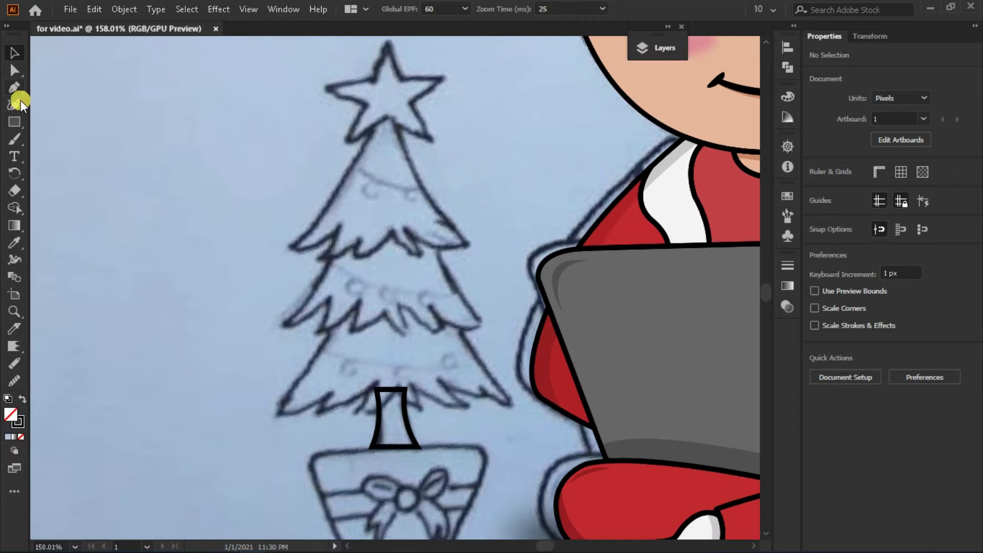
left_click(385, 118)
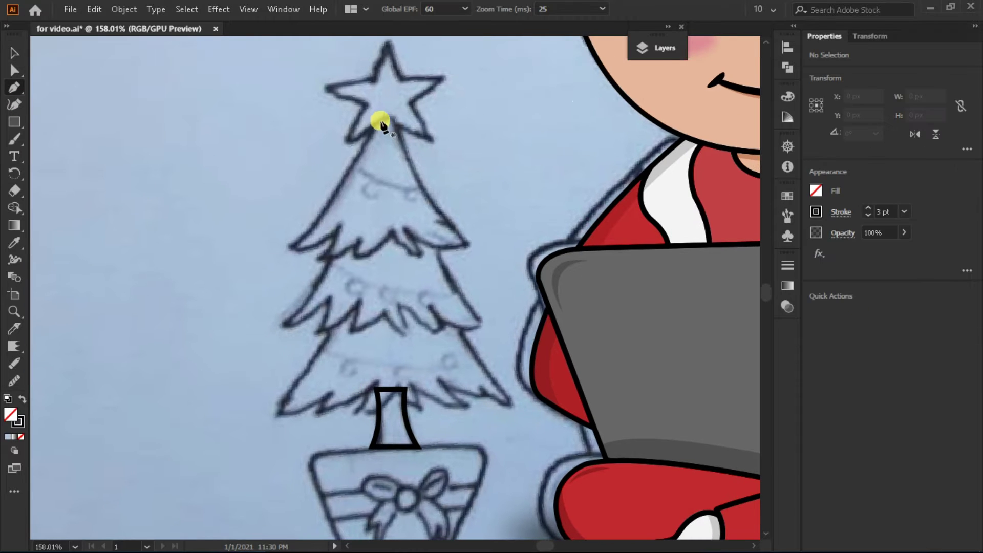
left_click(392, 389)
key("a")
left_click_drag(388, 121, 387, 102)
left_click(444, 125)
Step: Trace the lowest branch tier's jagged outline with the Pen tool
left_click(15, 87)
left_click(278, 411)
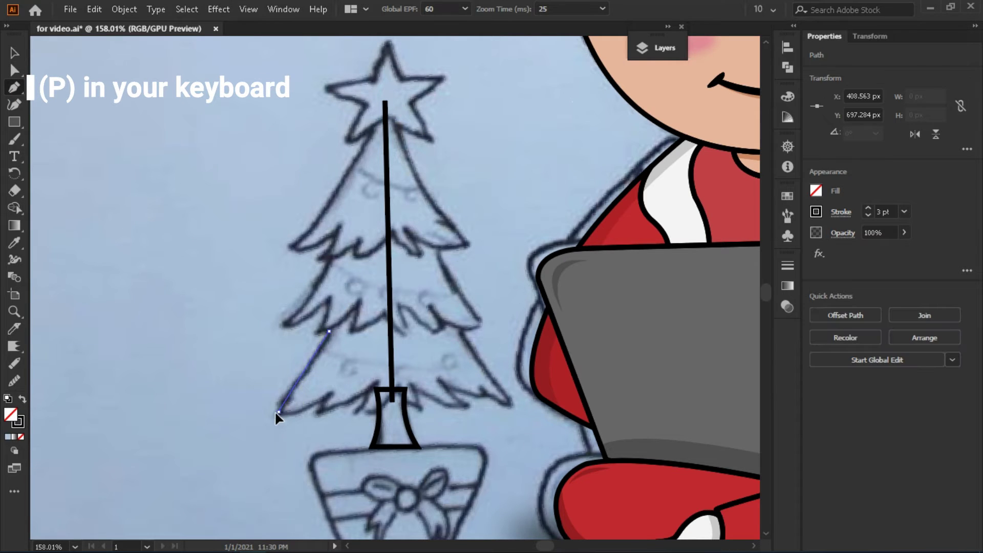
left_click_drag(336, 394, 312, 417)
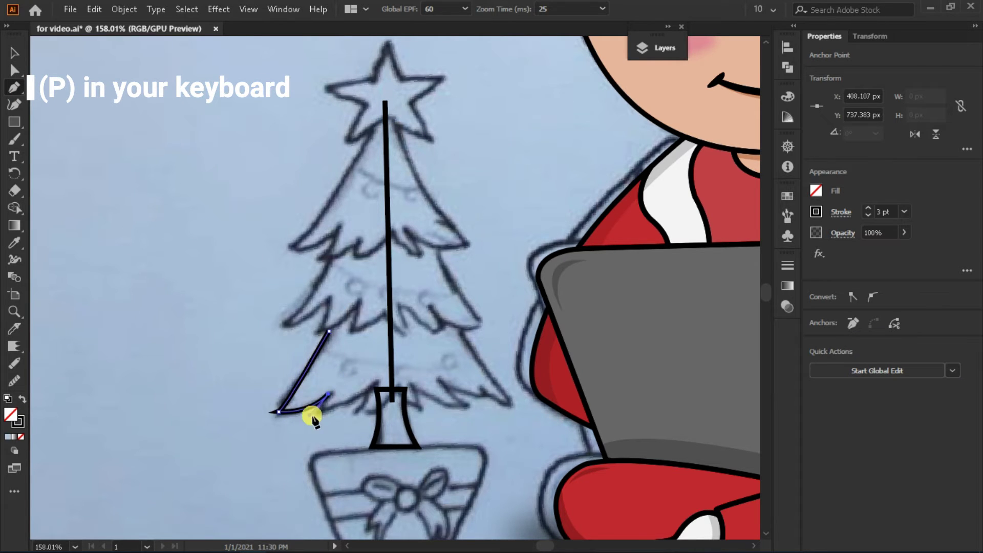
left_click_drag(364, 390, 355, 419)
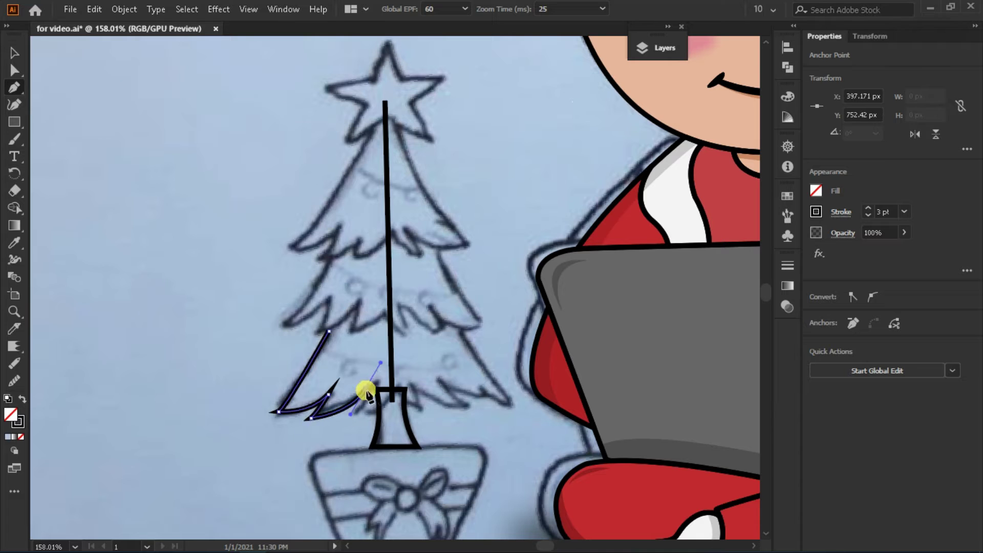
left_click_drag(392, 385, 403, 362)
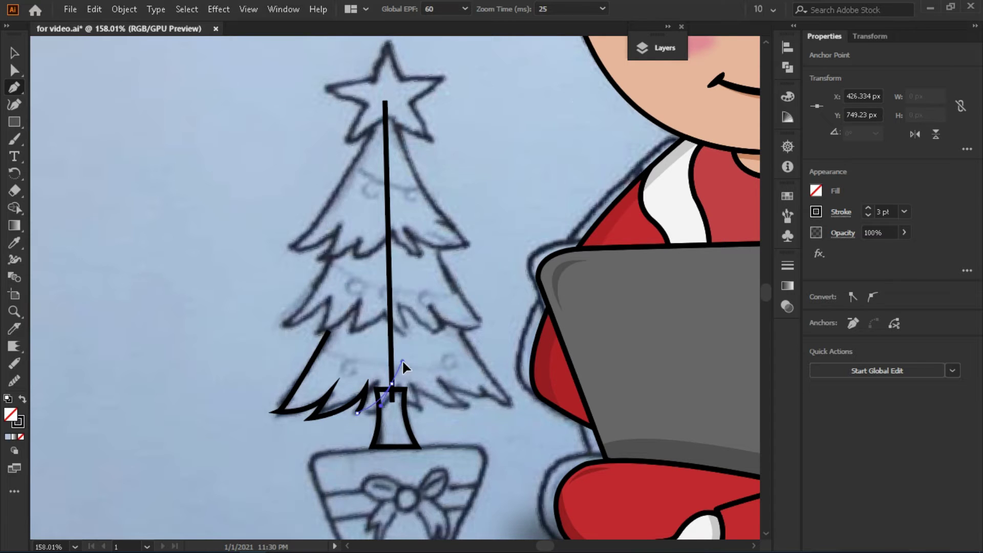
left_click(393, 366)
left_click(420, 345)
left_click_drag(389, 273, 343, 276)
left_click(328, 328)
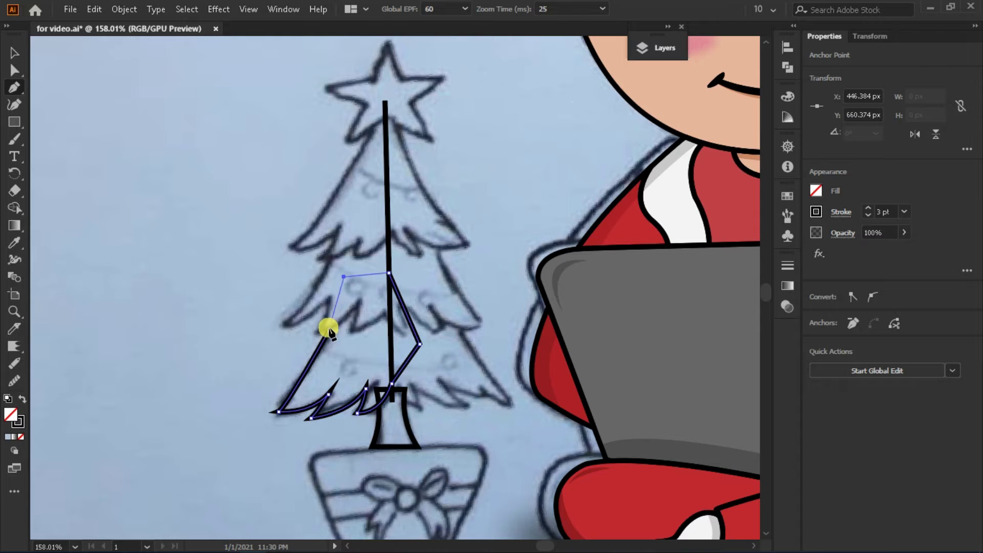
Step: Trace the middle branch tier's outline and adjust one of its points
left_click(331, 261)
mouse_move(283, 323)
left_mouse_down()
mouse_move(339, 331)
mouse_move(380, 321)
left_mouse_up()
left_click(329, 307)
left_click(359, 302)
left_click(389, 214)
left_click(341, 227)
left_click(332, 260)
left_click_drag(351, 249, 425, 354)
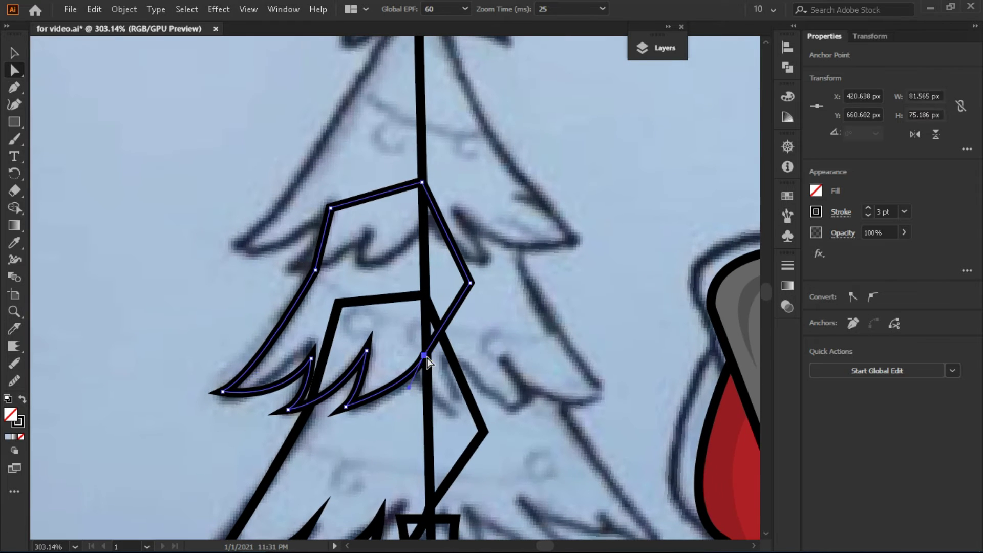
left_click(171, 206, "ctrl")
left_click(366, 195, "alt")
Step: Trace the top branch tier up to the tree top, then marquee-select all branch paths
left_click(351, 204)
left_click(237, 366)
left_click_drag(297, 348, 332, 313)
left_click(276, 383)
left_click_drag(330, 359, 346, 331)
left_click(371, 348)
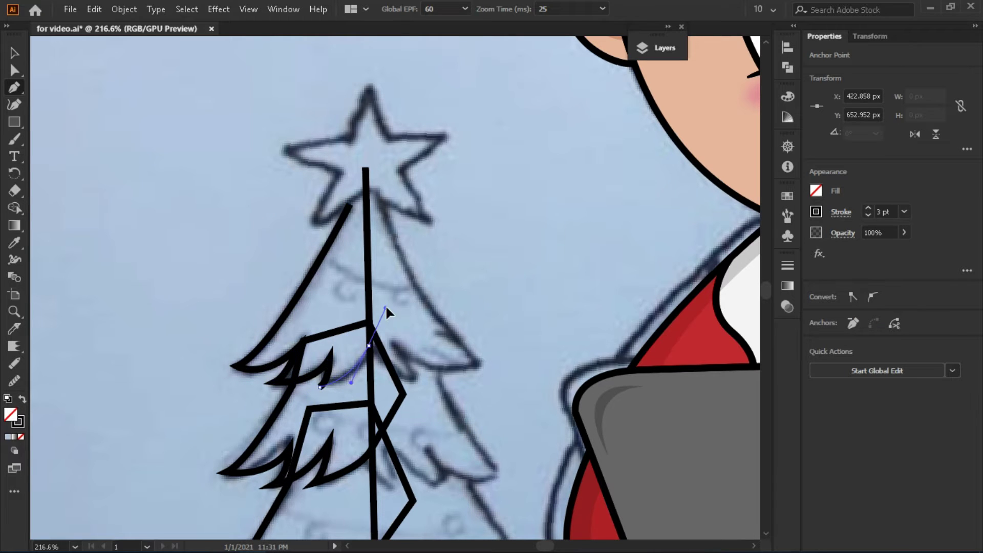
left_click(366, 182)
scroll(413, 183, "down", 3)
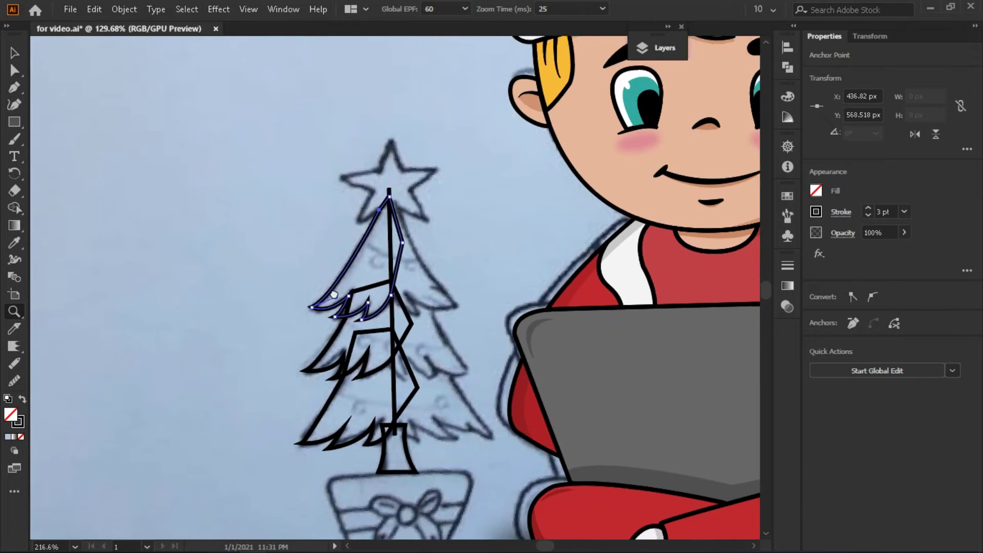
key("v")
left_click_drag(280, 237, 356, 434)
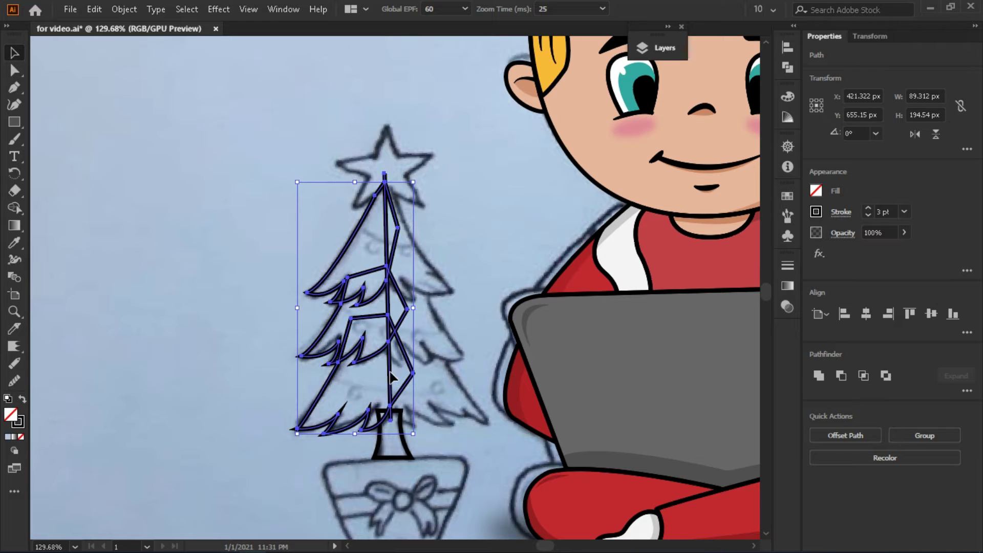
Step: Try Shape Builder on the tree, zoom in, and check the lower branch paths
left_click(22, 208)
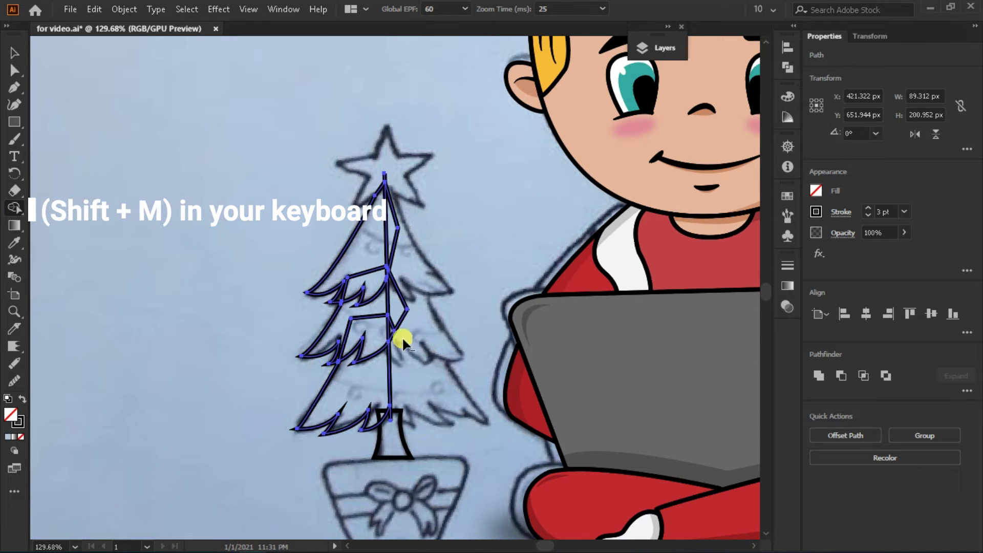
scroll(388, 265, "up", 5)
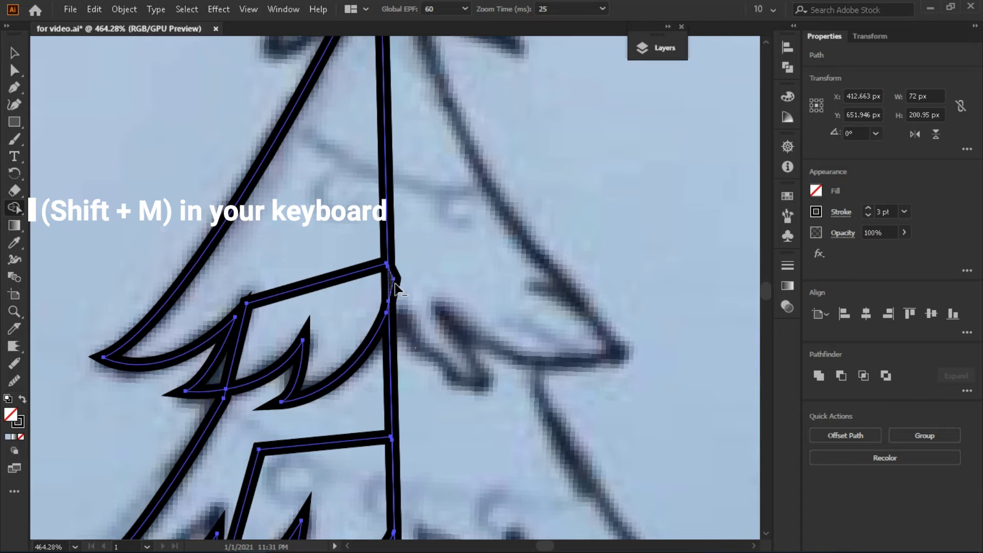
scroll(319, 321, "down", 3)
left_click(289, 352)
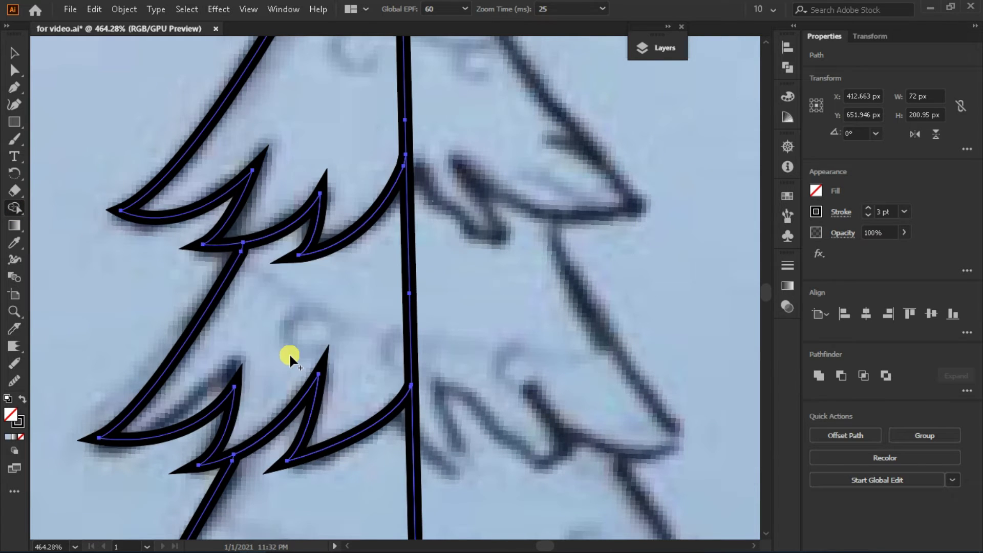
key("z")
scroll(376, 411, "down", 3)
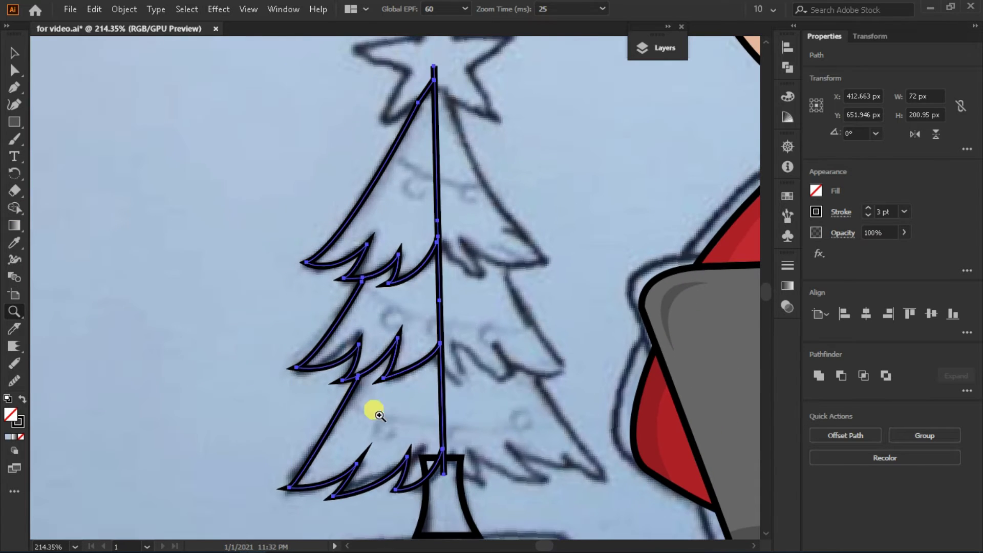
key("v")
left_click(340, 413)
left_click(441, 389)
left_click(266, 502)
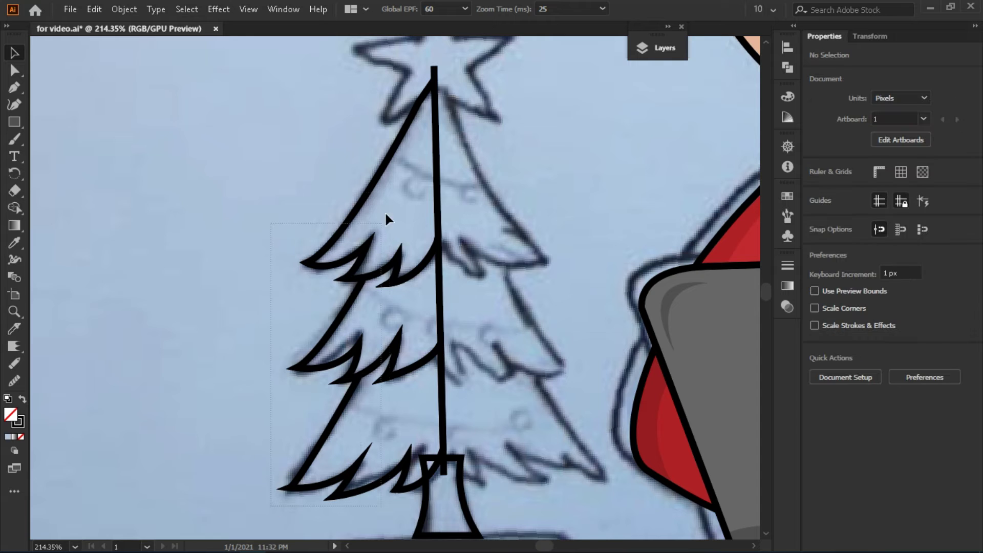
Step: Extend the centre line from the apex into the trunk, then copy the left tree half
left_click(388, 197)
left_click_drag(435, 65, 435, 76)
left_click(445, 374)
left_click_drag(444, 469, 444, 474)
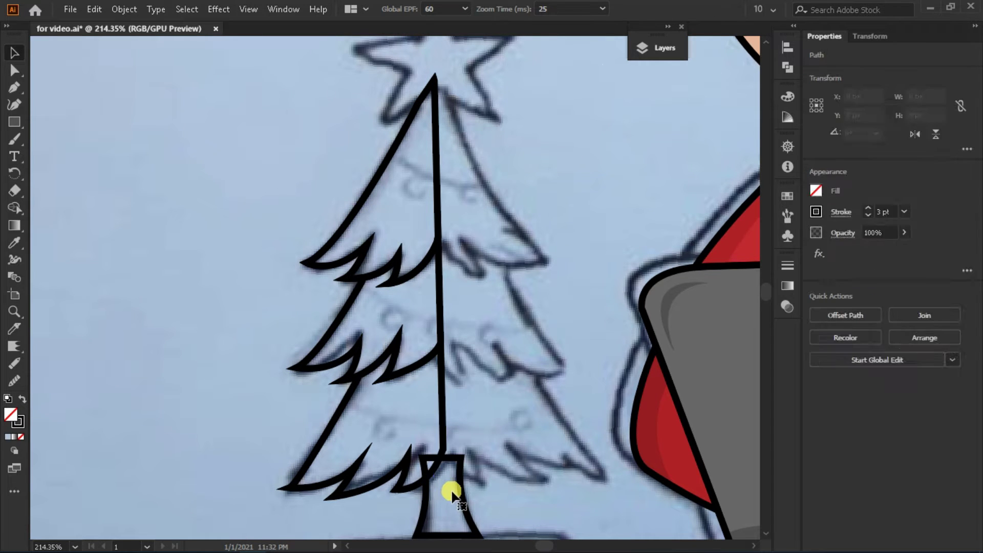
left_click(370, 490)
left_click(288, 488)
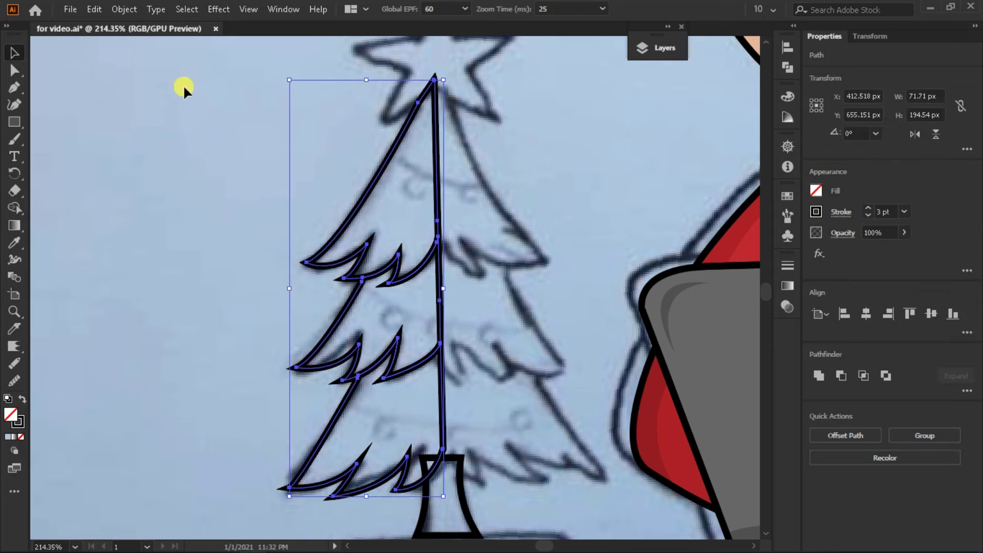
left_click(94, 9)
left_click(136, 79)
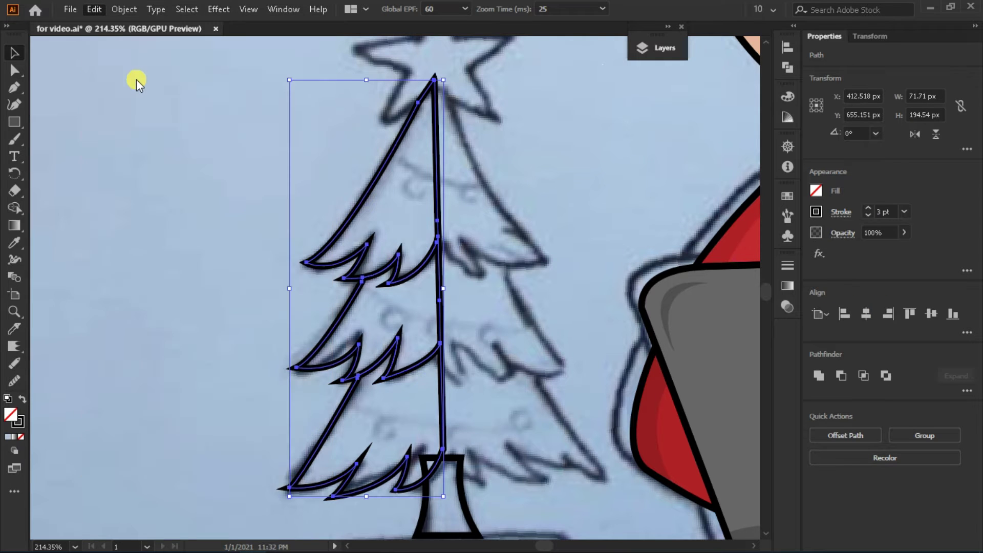
Step: Paste the left half in front, reflect it horizontally, and nudge and rotate it into place on the right
left_click(97, 12)
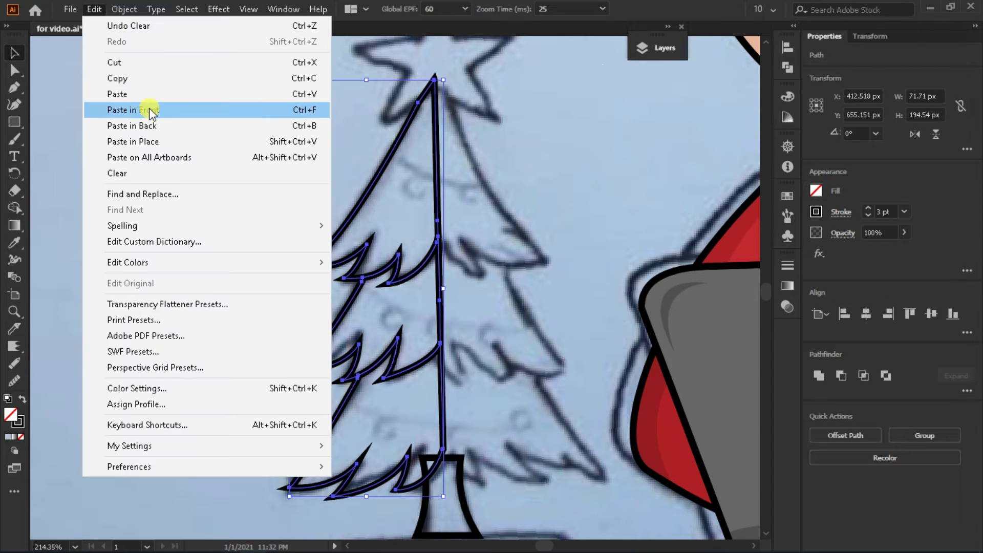
left_click(149, 106)
left_click(915, 135)
key("shift+Right")
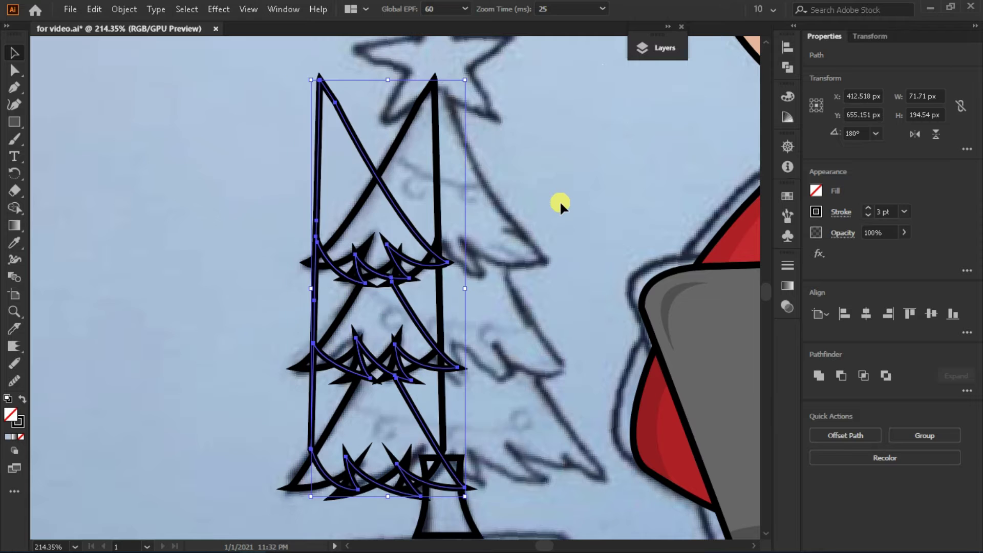
key("shift+Right")
key("shift+Right")
key("shift+Right")
key("Left")
key("Left")
key("Left")
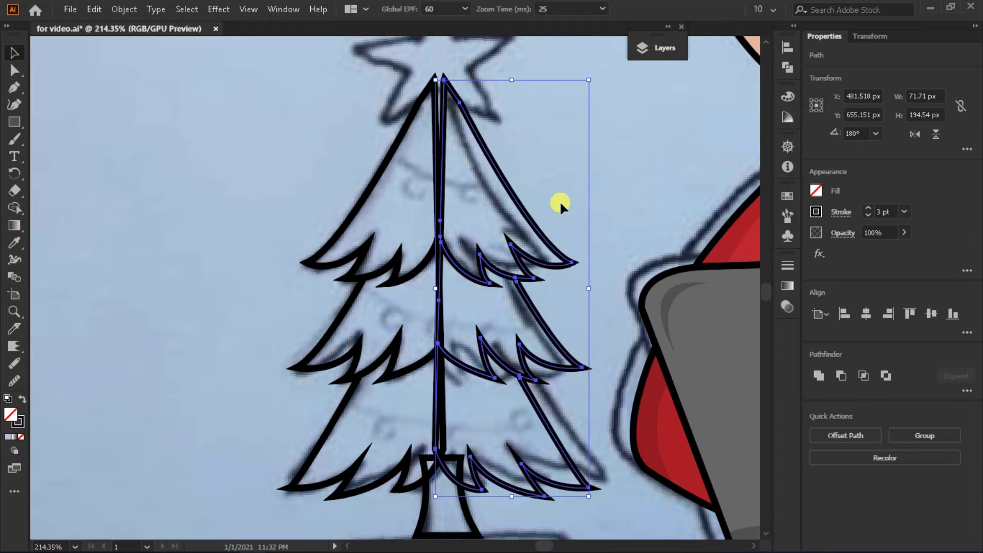
left_click_drag(607, 74, 589, 71)
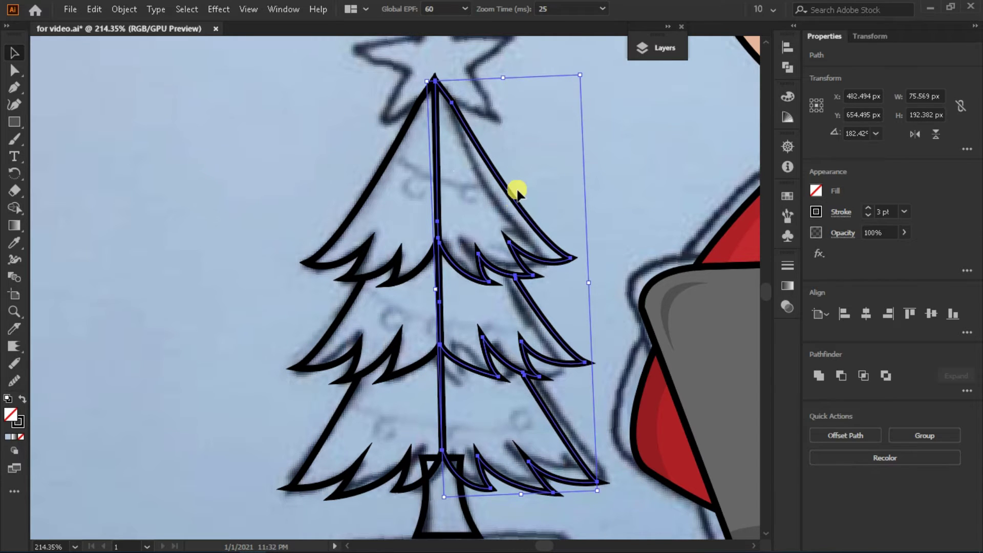
Step: Select both halves and use Shape Builder to merge the top and middle tiers
left_click(324, 350, "shift")
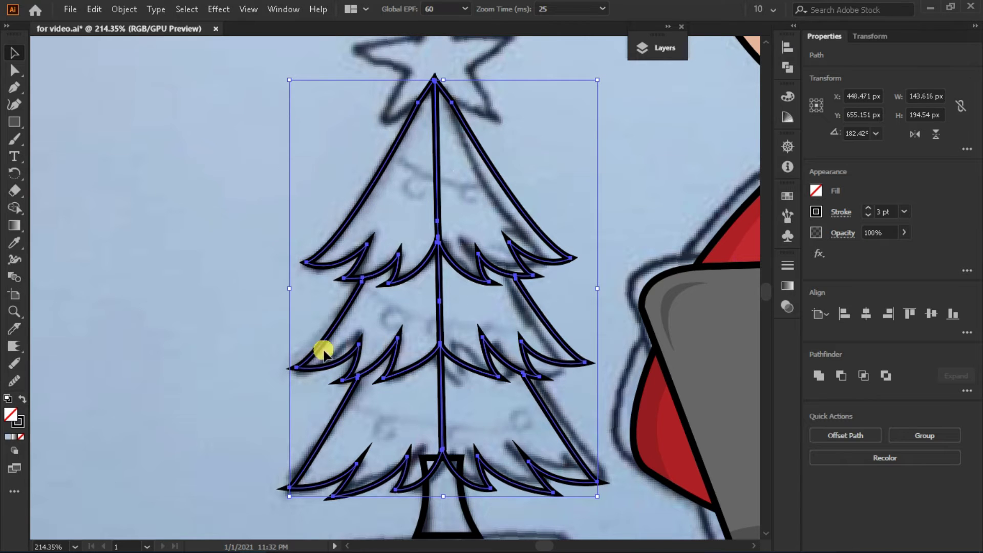
left_click(12, 208)
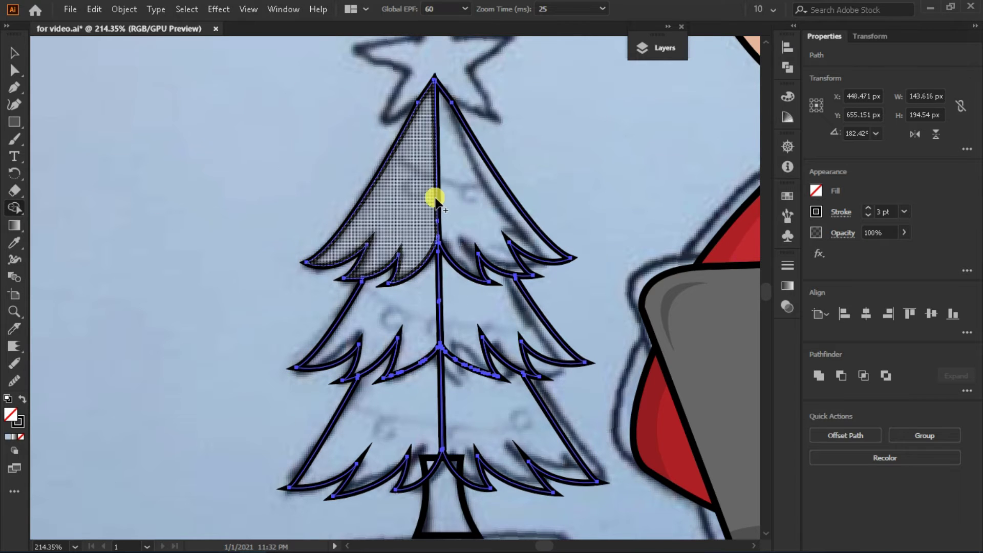
left_click(401, 143)
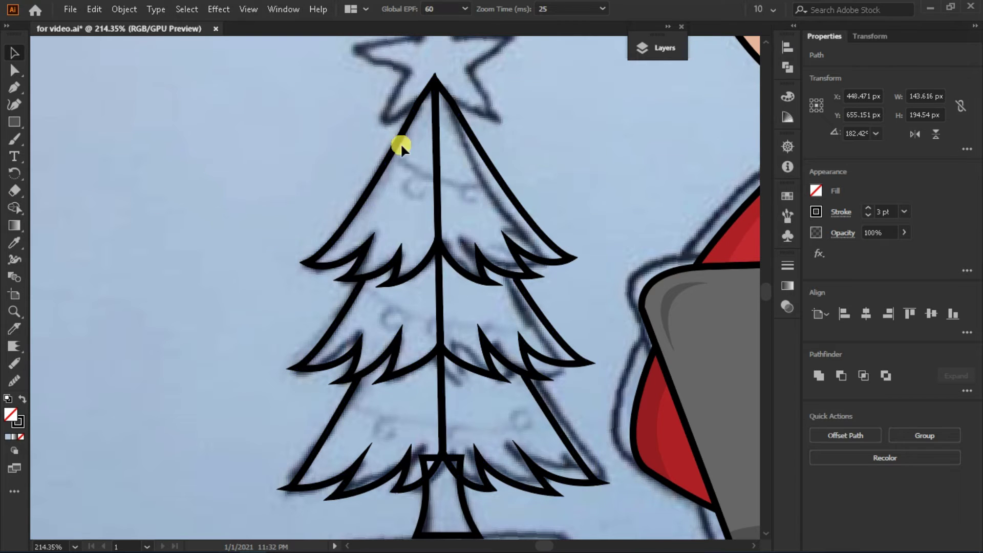
left_click(530, 497)
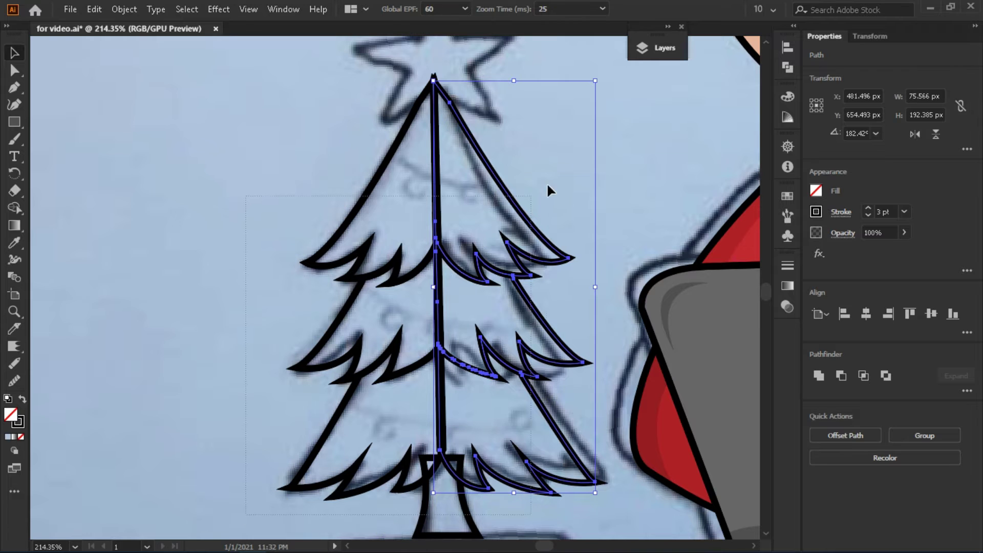
key("ctrl+a")
left_click(15, 207)
mouse_move(395, 209)
left_mouse_down()
mouse_move(475, 300)
mouse_move(468, 393)
left_mouse_up()
Step: Shape-Builder merge the lower tiers and the tier just above the trunk
scroll(441, 235, "up", 3)
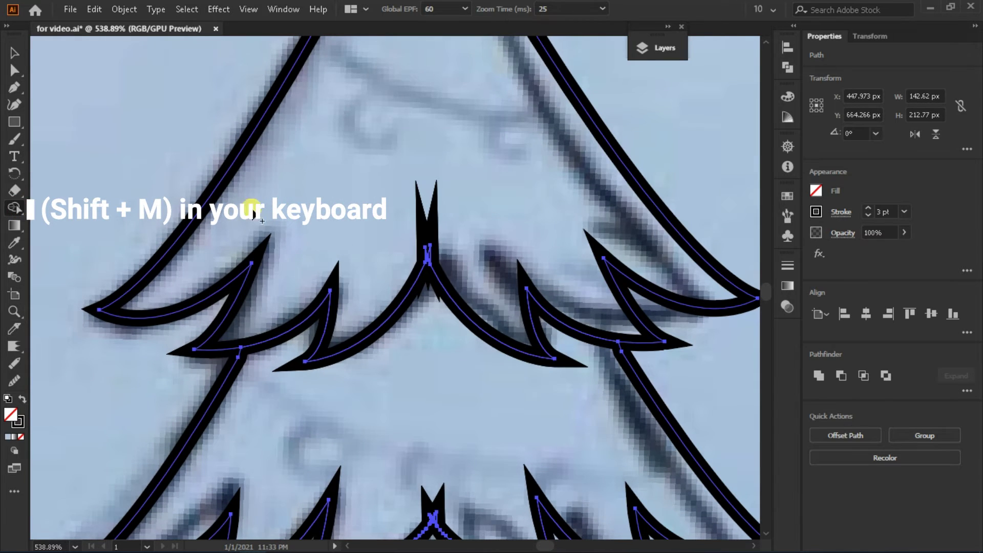
left_click_drag(253, 212, 457, 270)
scroll(463, 202, "down", 3)
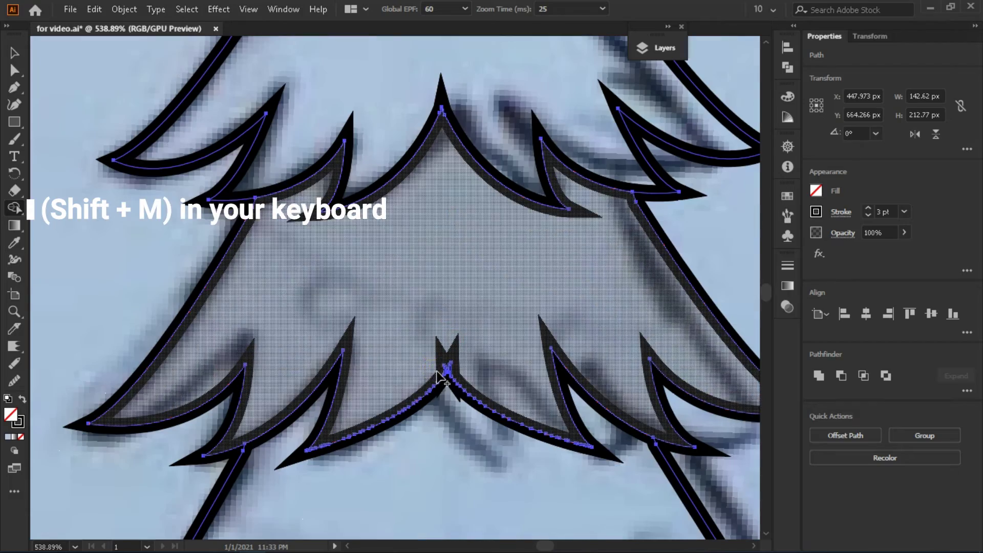
scroll(461, 425, "down", 3)
scroll(450, 409, "down", 1)
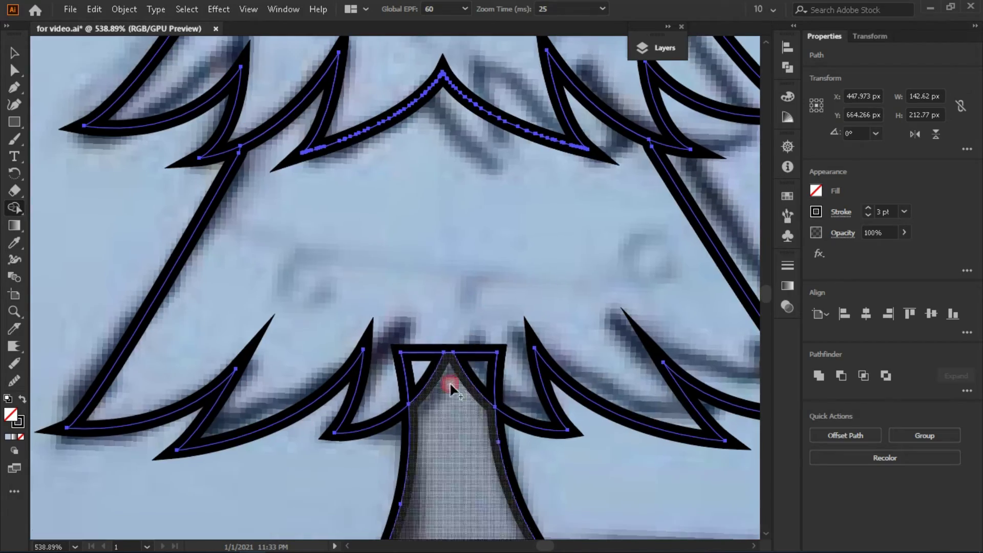
left_click(505, 330)
scroll(468, 180, "up", 3)
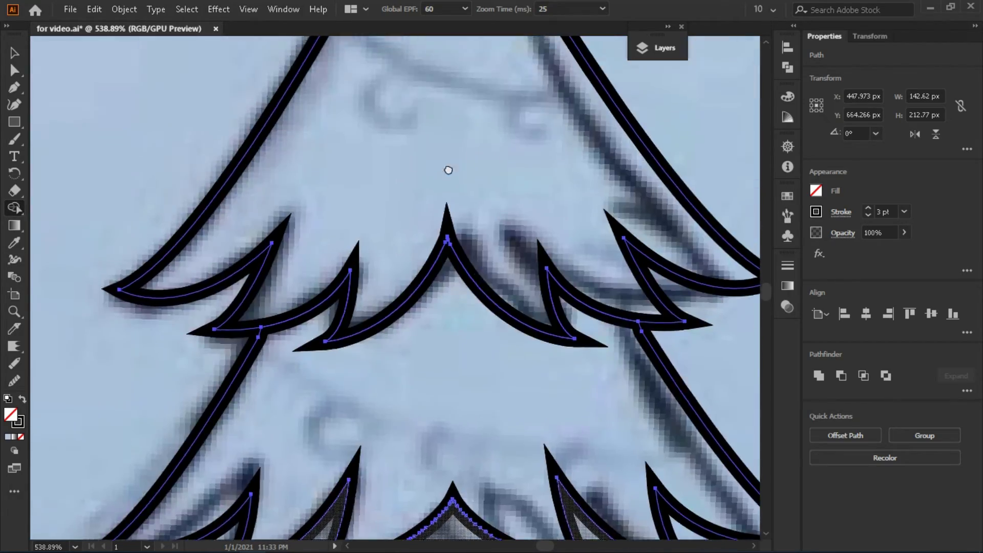
scroll(448, 170, "up", 5)
Step: Zoom out to the whole tree and select the merged outline
key("z")
left_click(281, 288, "alt")
scroll(338, 223, "down", 2)
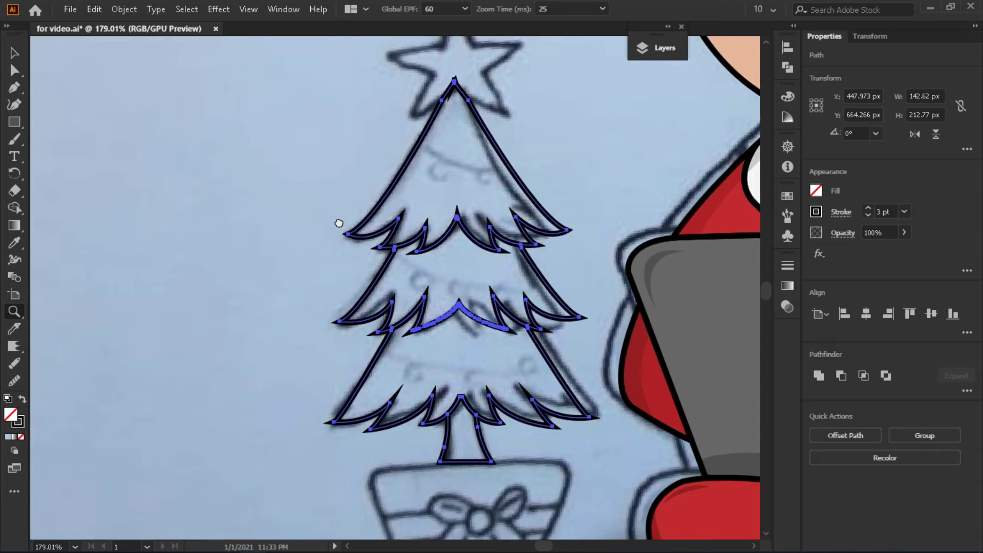
scroll(339, 223, "down", 1)
key("v")
left_click(524, 285)
Step: Draw a star at the top of the tree with the Star tool
left_click(841, 212)
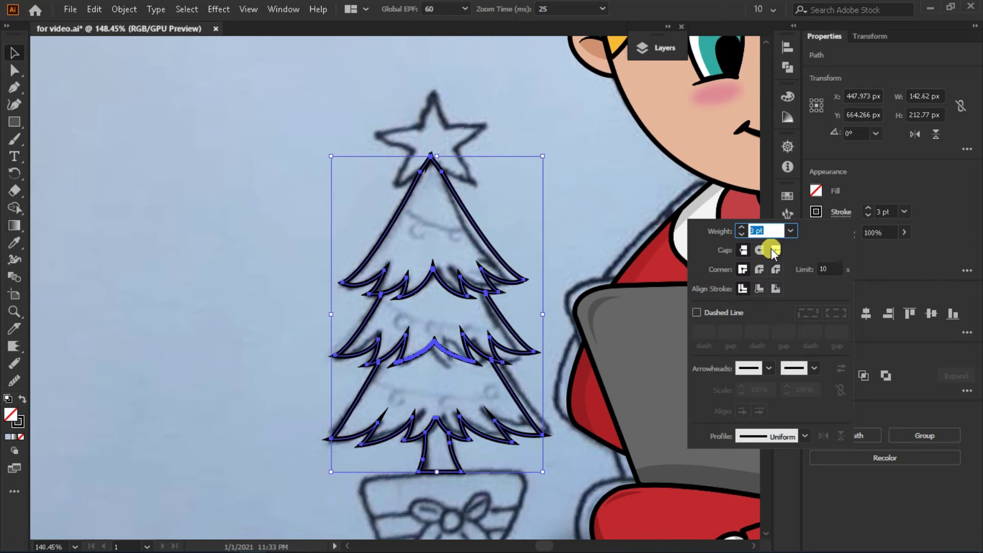
left_click(622, 193)
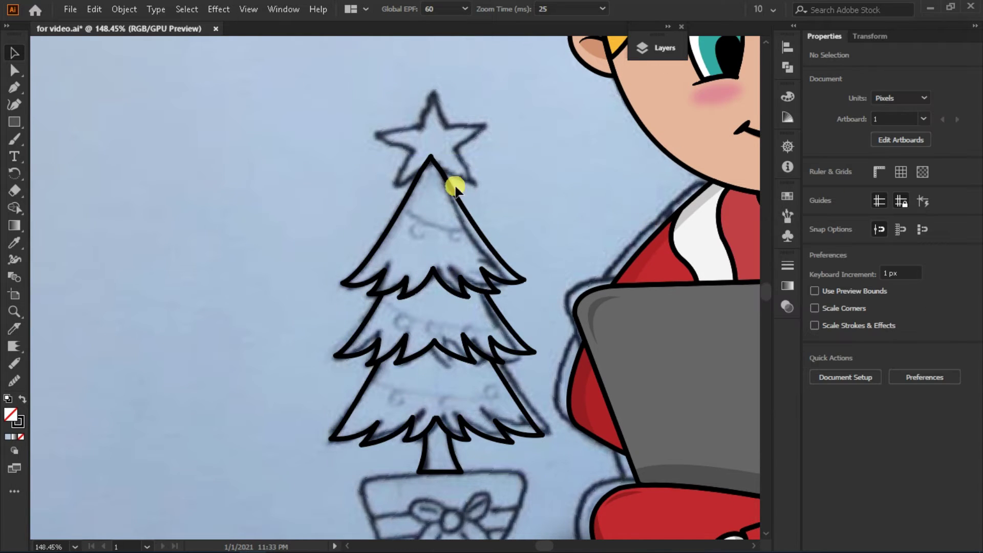
right_click(20, 118)
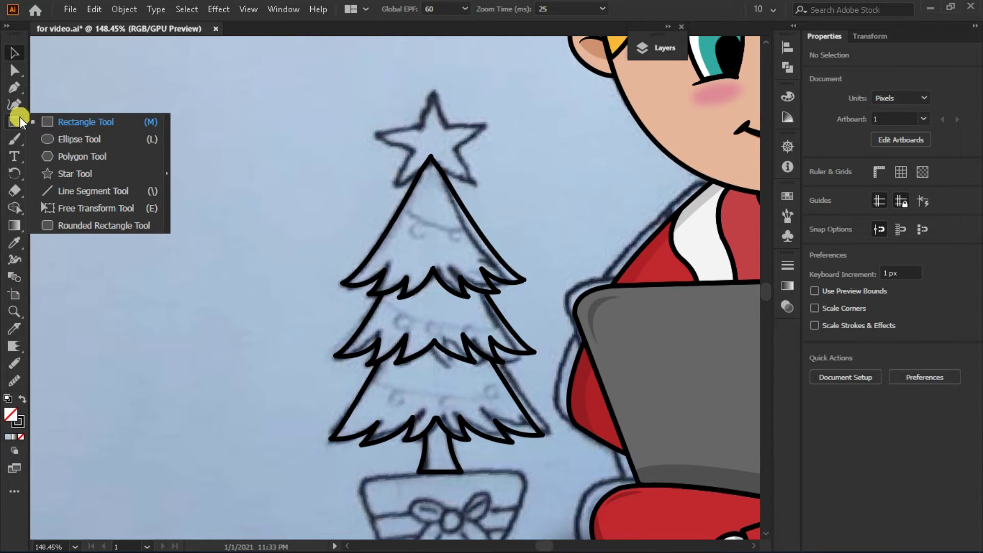
left_click(108, 175)
mouse_move(414, 144)
left_mouse_down()
mouse_move(457, 182)
mouse_move(614, 245)
left_mouse_up()
Step: Merge the star into the tree apex with Shape Builder, undoing an accidental removal
key("z")
key("ctrl+a")
key("shift+m")
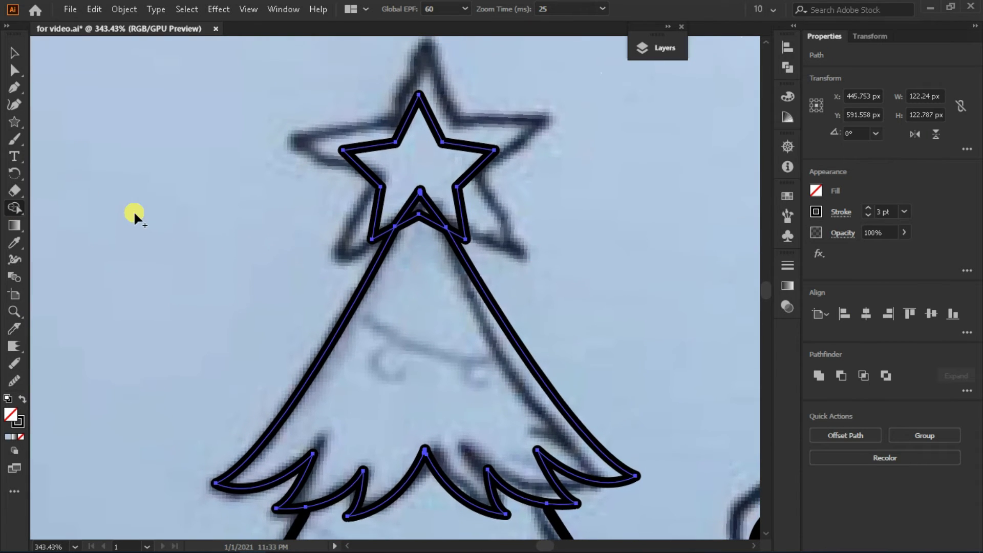
left_click(419, 179, "alt")
key("ctrl+z")
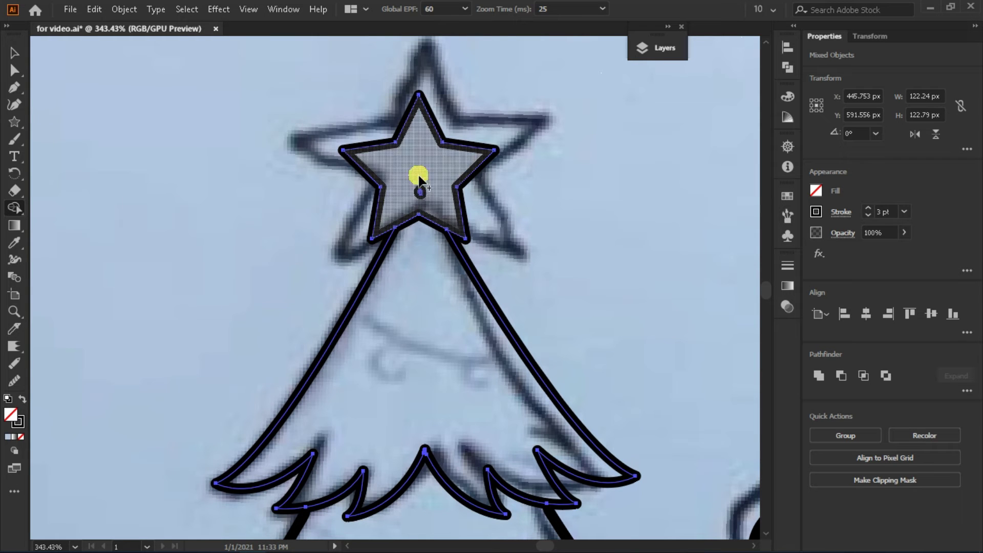
Step: Check the star's anchor points with the Direct Selection tool
key("ctrl+shift+a")
scroll(465, 200, "up", 3)
key("a")
left_click(466, 200)
left_click(455, 218)
left_click(476, 180)
left_click(566, 224)
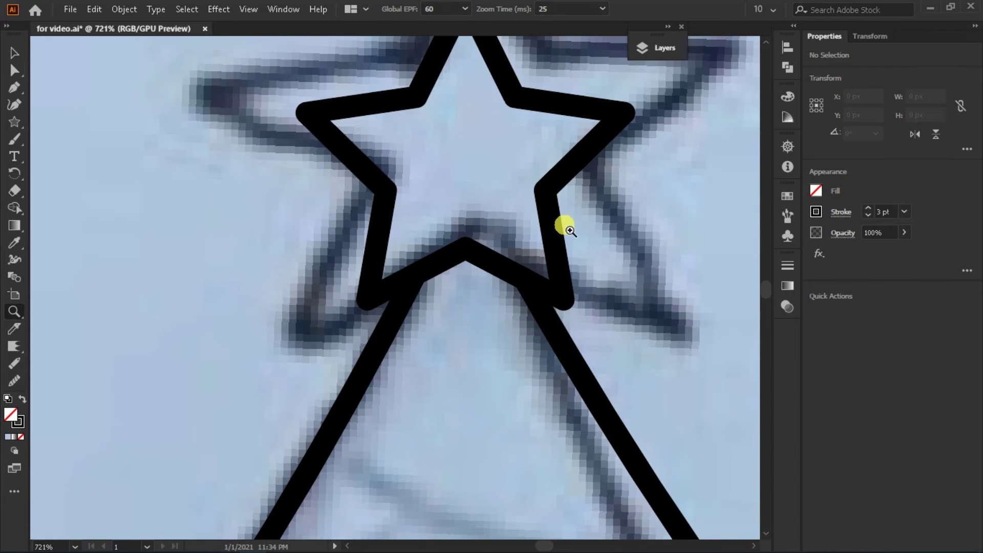
Step: Zoom out to the whole tree and toggle the sketch layer off and on to check the lines
key("z")
left_click(310, 306, "alt")
left_click(362, 304, "alt")
key("v")
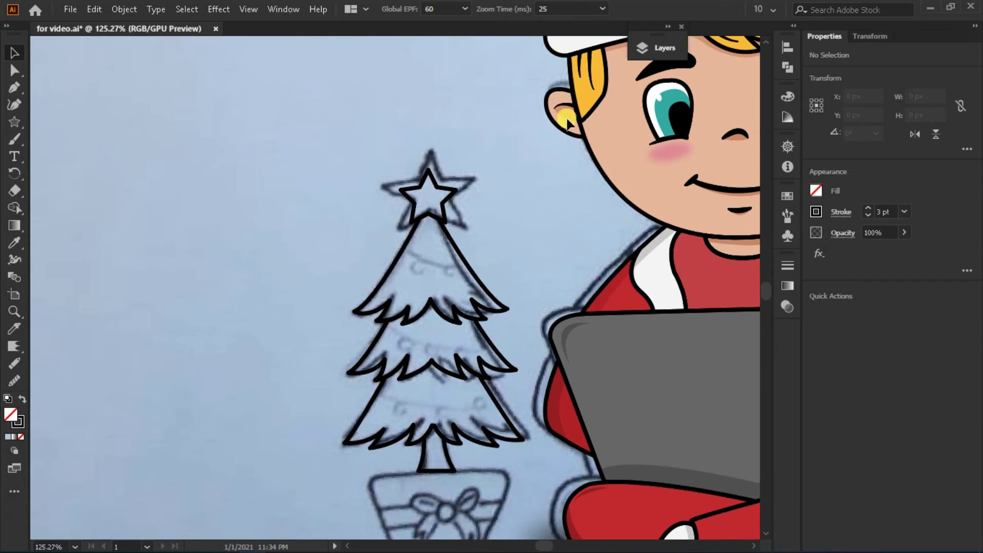
left_click(659, 48)
left_click(640, 95)
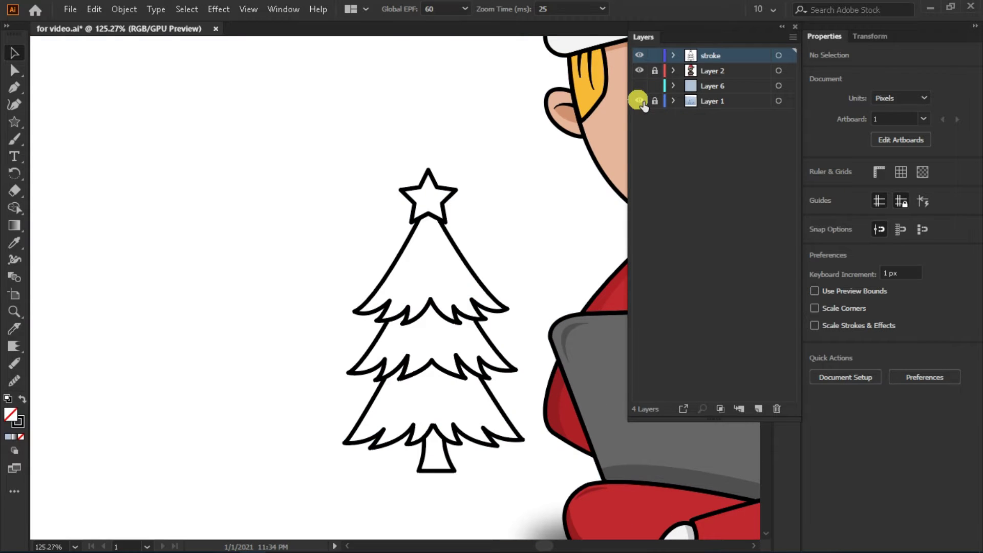
left_click(641, 95)
Step: Draw the first curved garland band across the top tier with the Pen tool
left_click_drag(468, 282, 567, 325)
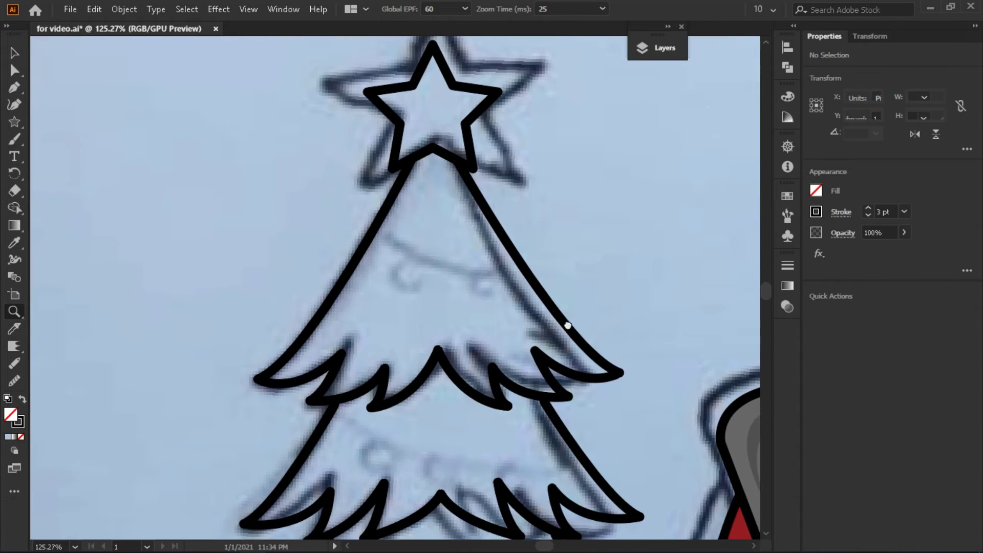
left_click(14, 87)
left_click_drag(509, 285, 652, 295)
left_click_drag(509, 284, 534, 307)
left_click(527, 307)
left_click(334, 217)
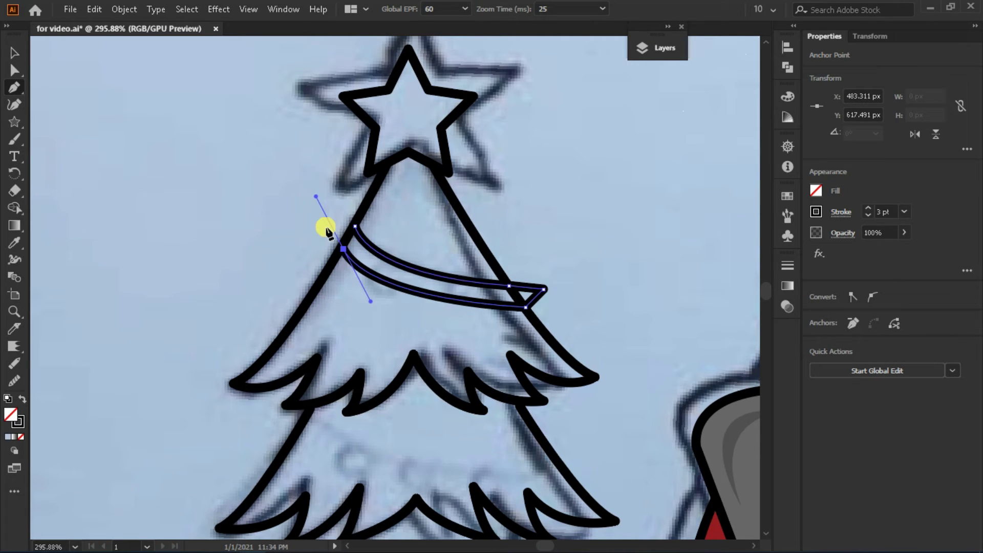
left_click(354, 226)
Step: Draw a second curved garland band across the middle tier, redoing a stray path
scroll(399, 347, "down", 3)
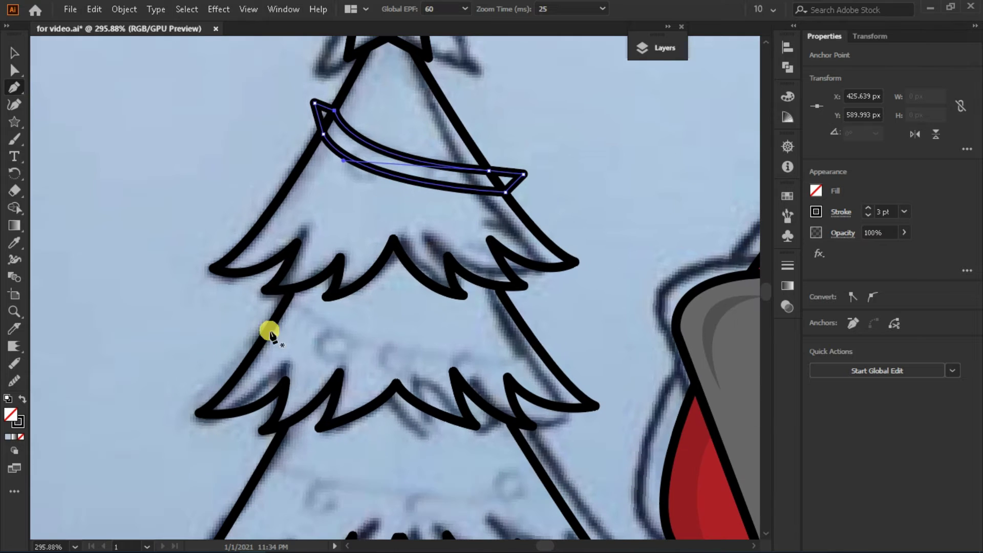
left_click(269, 331)
left_click_drag(540, 356, 656, 351)
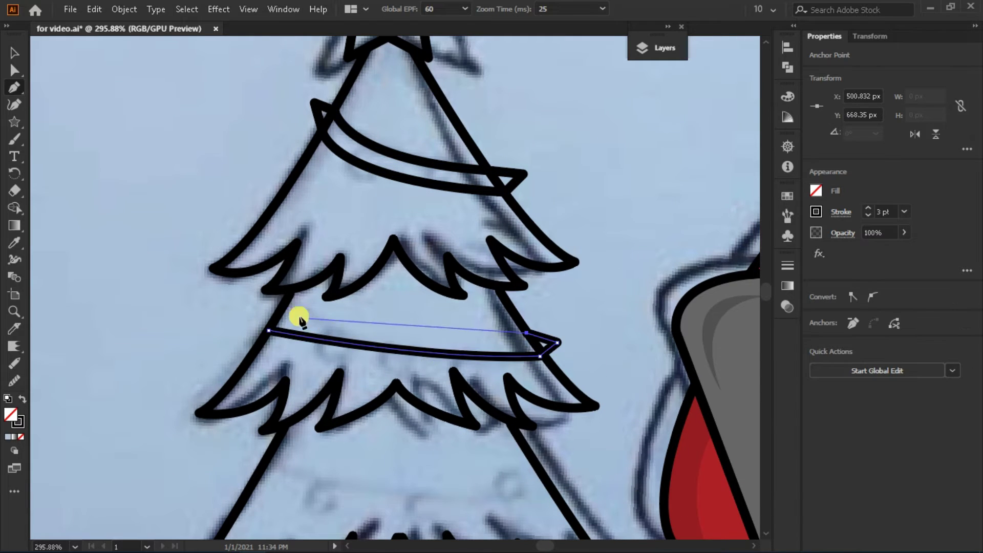
left_click(530, 337)
left_click_drag(279, 316, 174, 304)
key("ctrl+z")
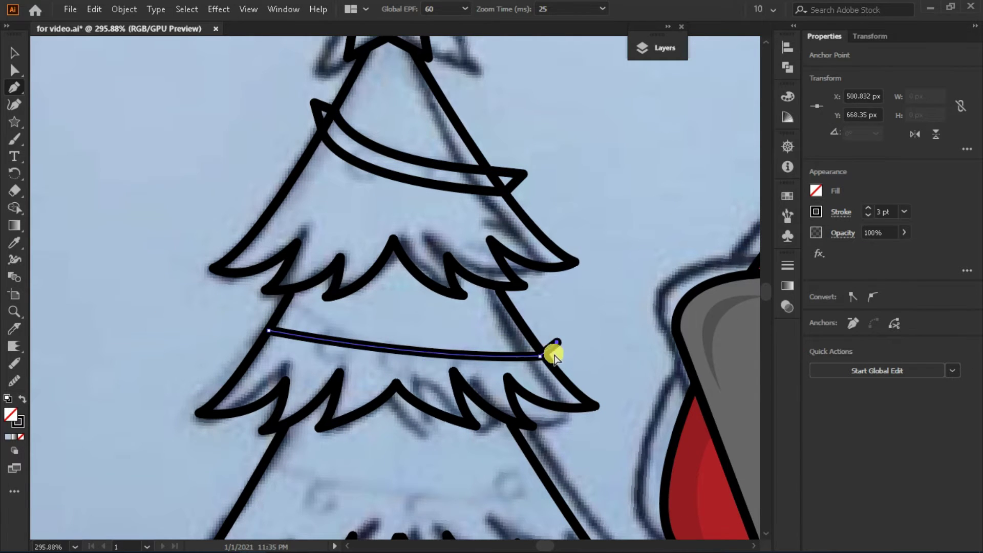
left_click(553, 360)
left_click(535, 343)
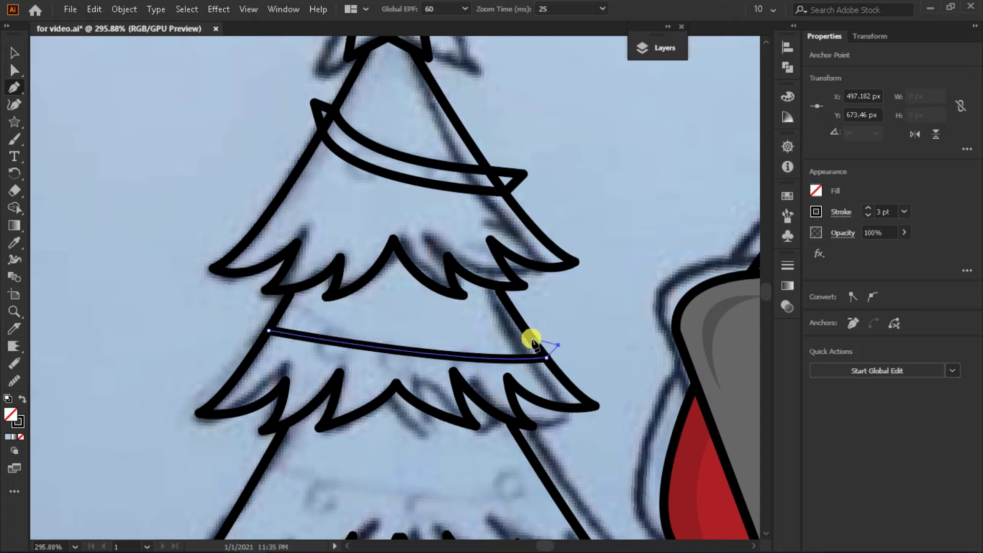
left_click_drag(276, 318, 143, 302)
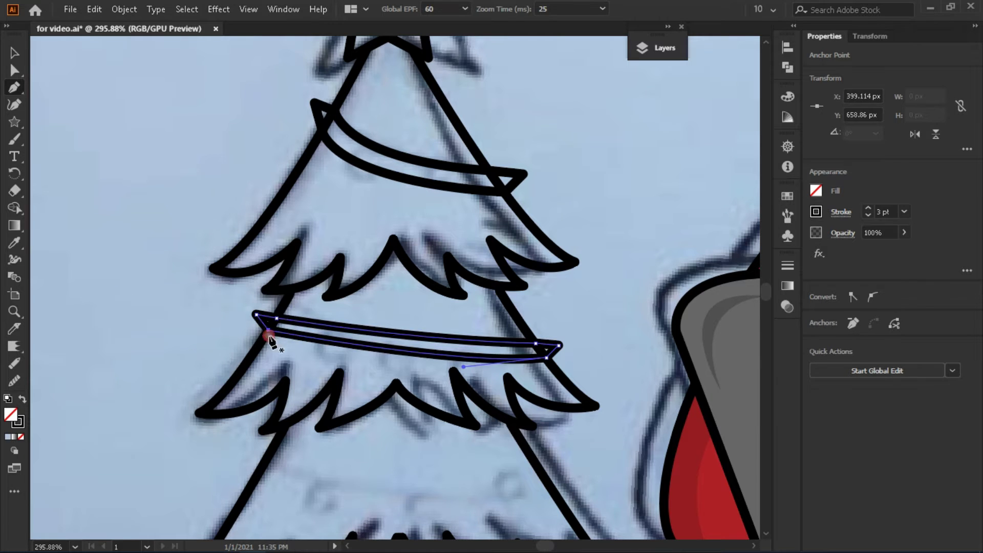
Step: Draw the lowest curved garland band across the bottom tier and close it
scroll(264, 334, "down", 3)
left_click(257, 336)
left_click_drag(554, 384, 681, 382)
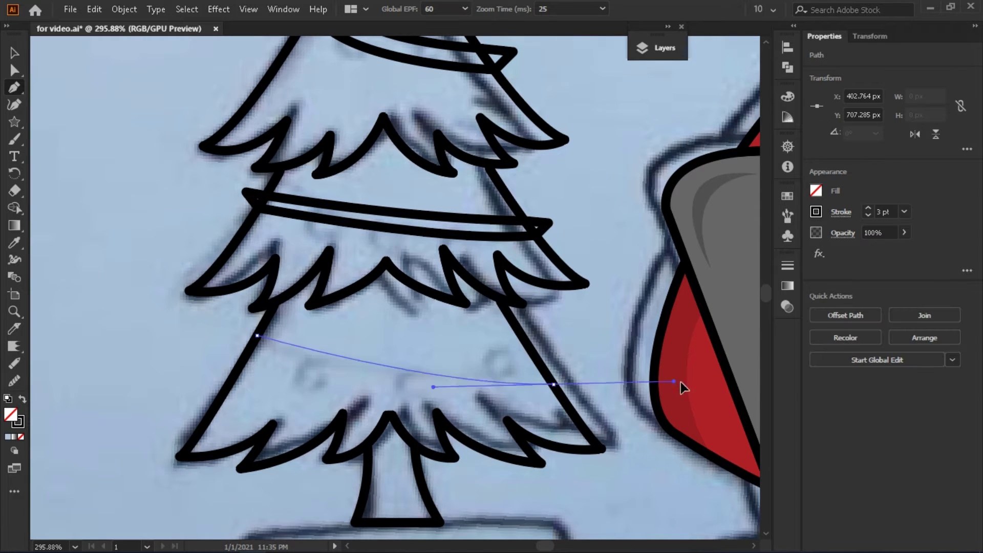
left_click(564, 400)
left_click_drag(250, 350, 149, 303)
left_click(250, 349)
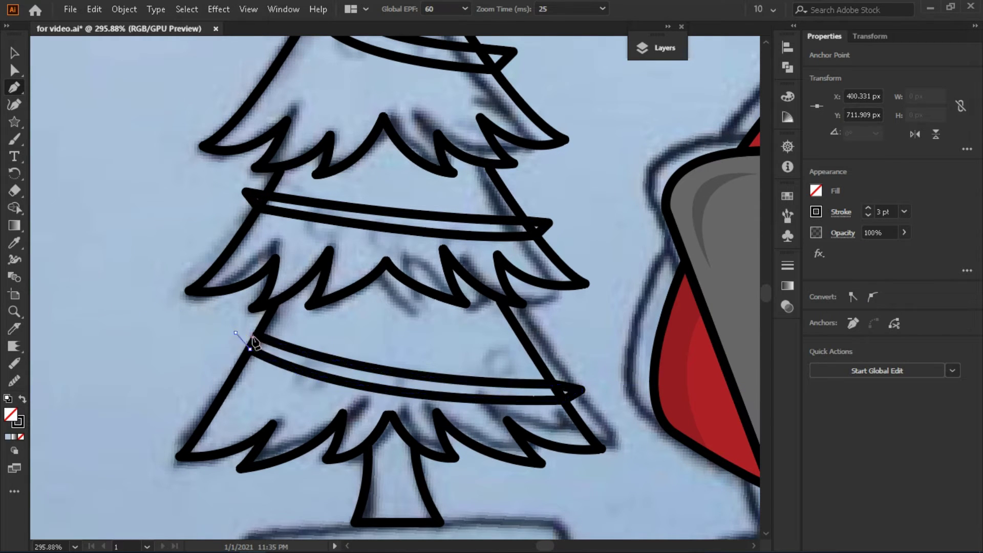
key("v")
Step: Select everything and merge the bands into the tree outline with Shape Builder
scroll(430, 413, "down", 2)
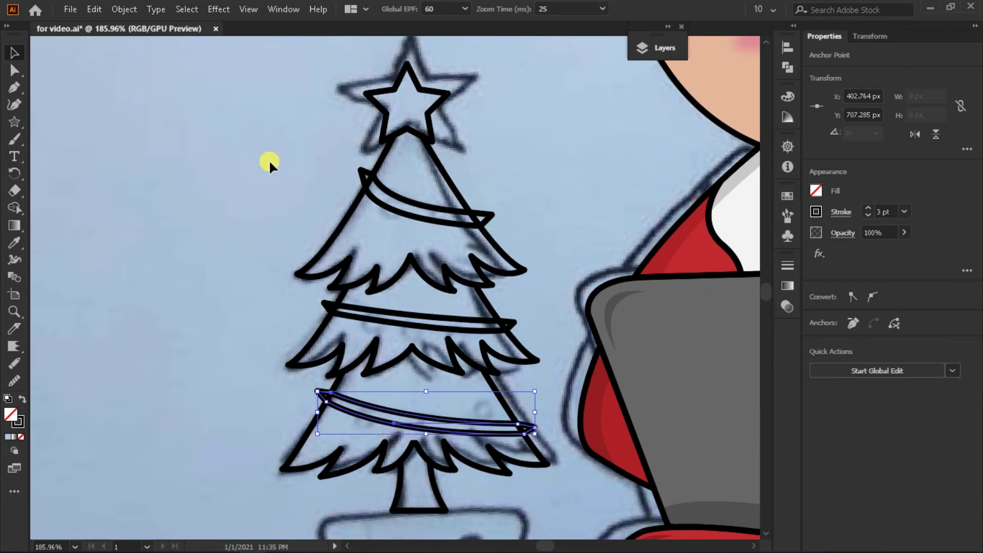
key("ctrl+a")
scroll(340, 308, "up", 3)
key("shift+m")
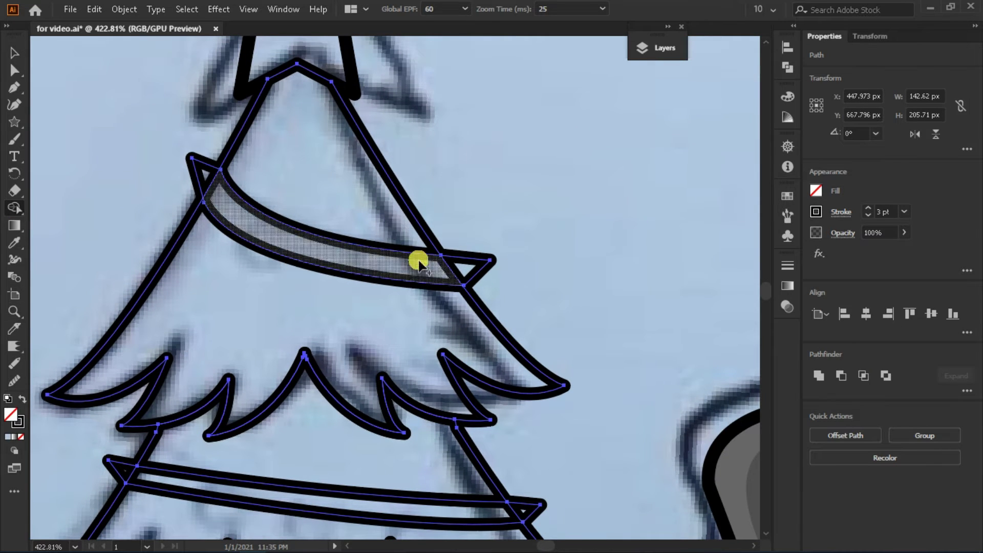
scroll(220, 279, "down", 3)
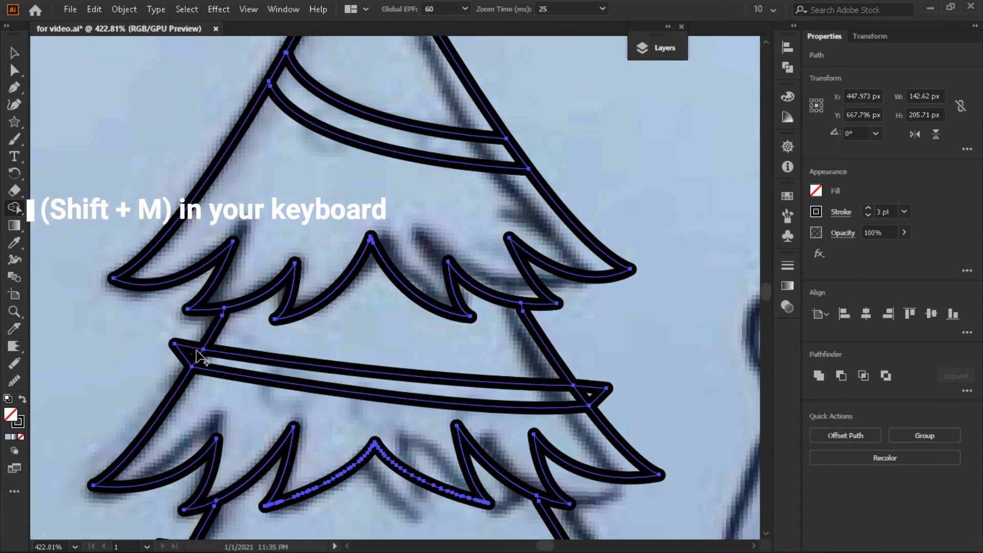
scroll(537, 251, "down", 5)
left_click(147, 324)
key("z")
left_click(125, 345, "alt")
key("v")
left_click(223, 336)
left_click_drag(19, 131, 66, 137)
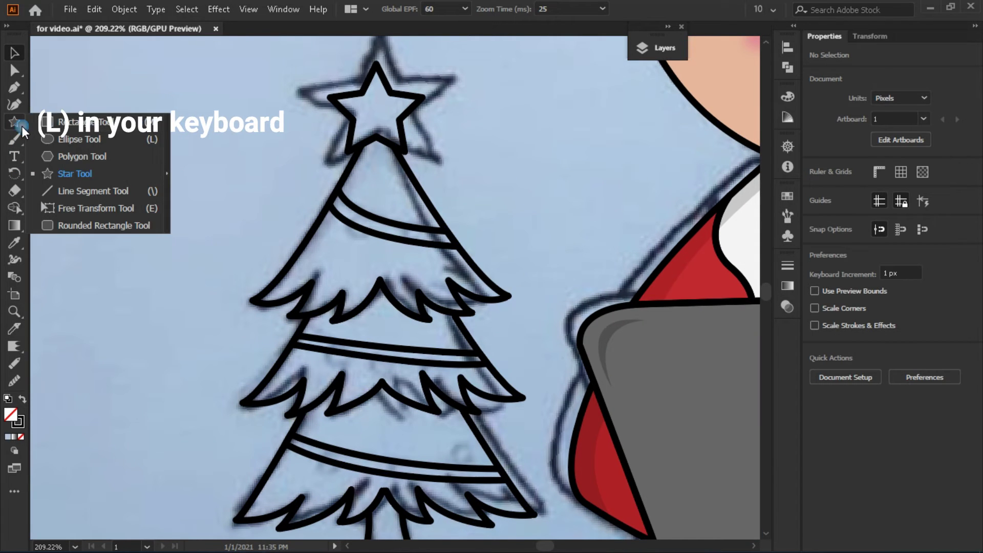
Step: Draw small ornament circles on the upper bands and a branch tip, nudging the middle one left
left_click(65, 138)
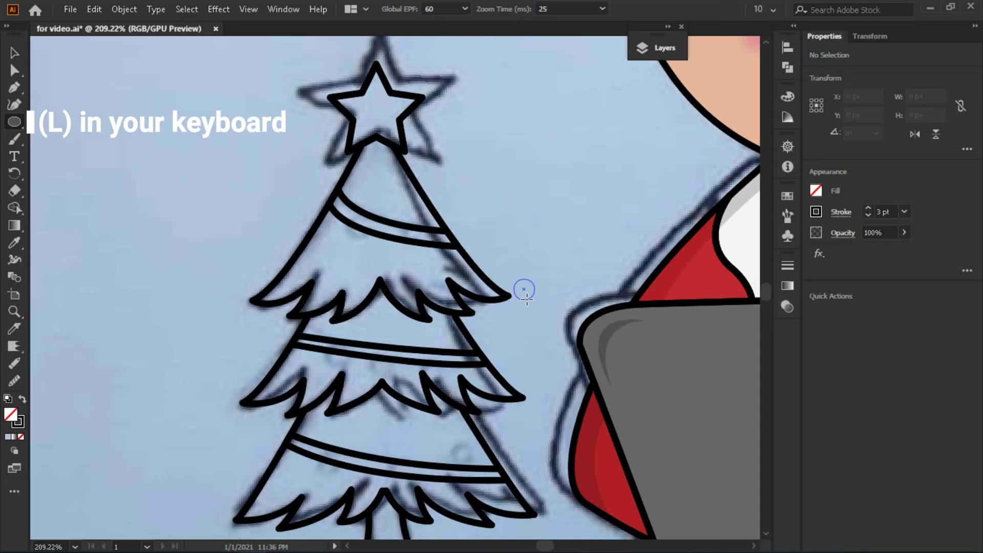
left_click_drag(351, 241, 338, 227)
left_click_drag(512, 287, 519, 307)
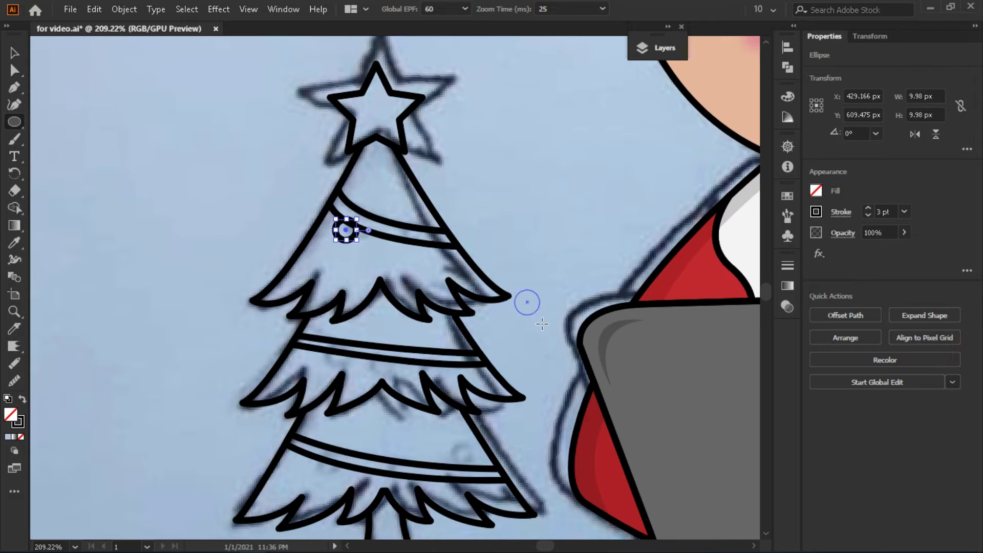
scroll(514, 338, "down", 2)
left_click_drag(383, 288, 406, 310)
left_click_drag(262, 343, 269, 354)
key("v")
left_click_drag(395, 298, 366, 296)
left_click(233, 276)
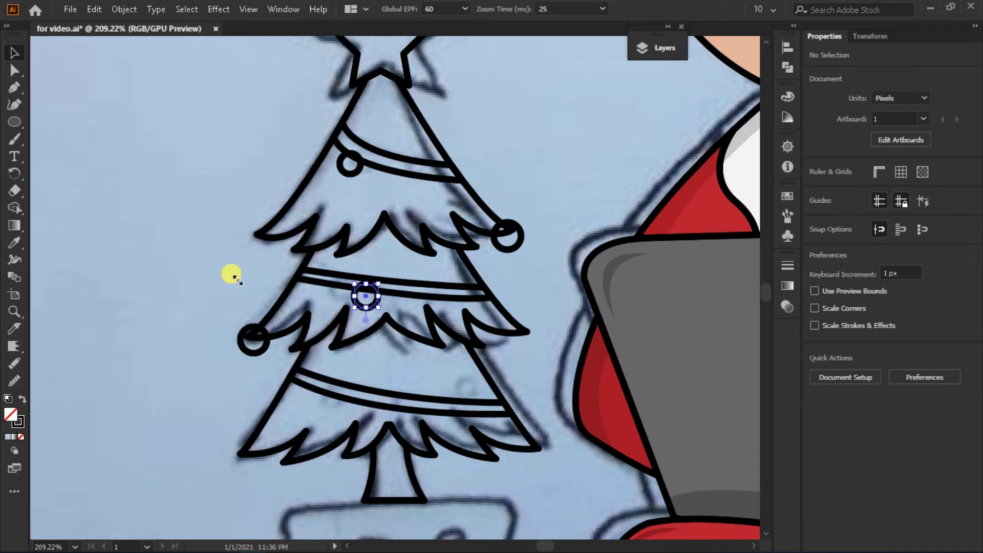
Step: Add ornaments on the lower band and at the lower-right branch tip
key("l")
left_click_drag(318, 387, 340, 409)
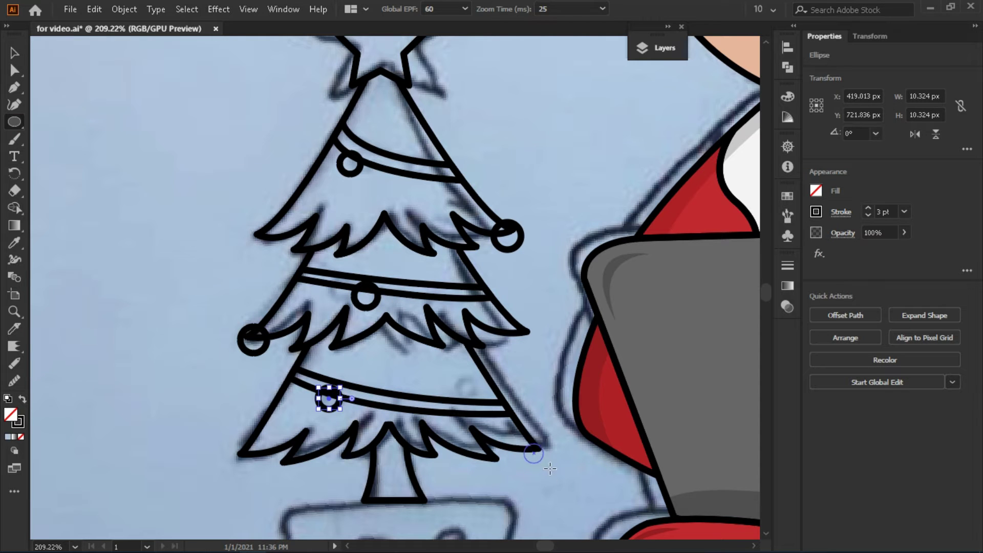
left_click_drag(550, 468, 543, 464)
key("v")
Step: Select all and merge the ornaments into the tree outline with Shape Builder
key("ctrl+a")
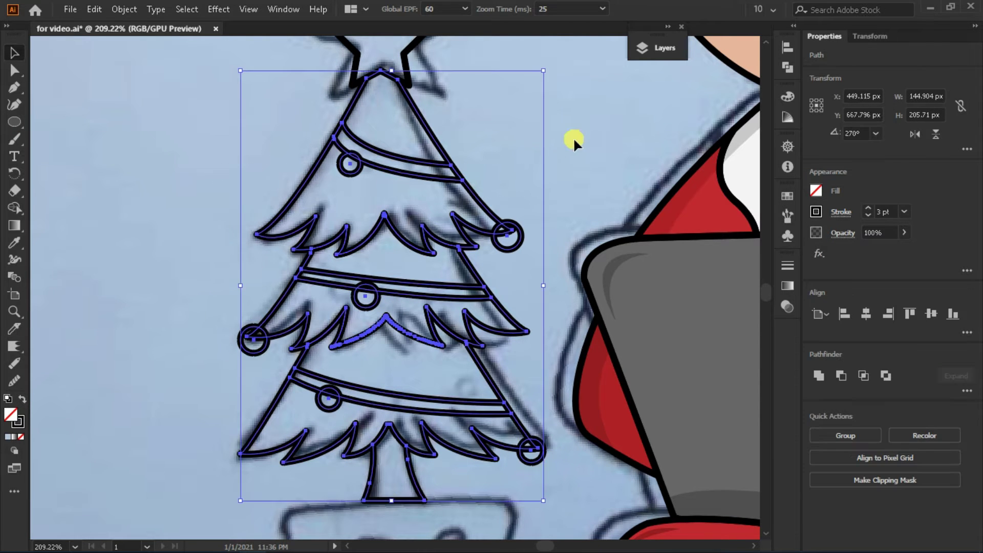
key("z")
left_click(527, 230)
left_click(26, 206)
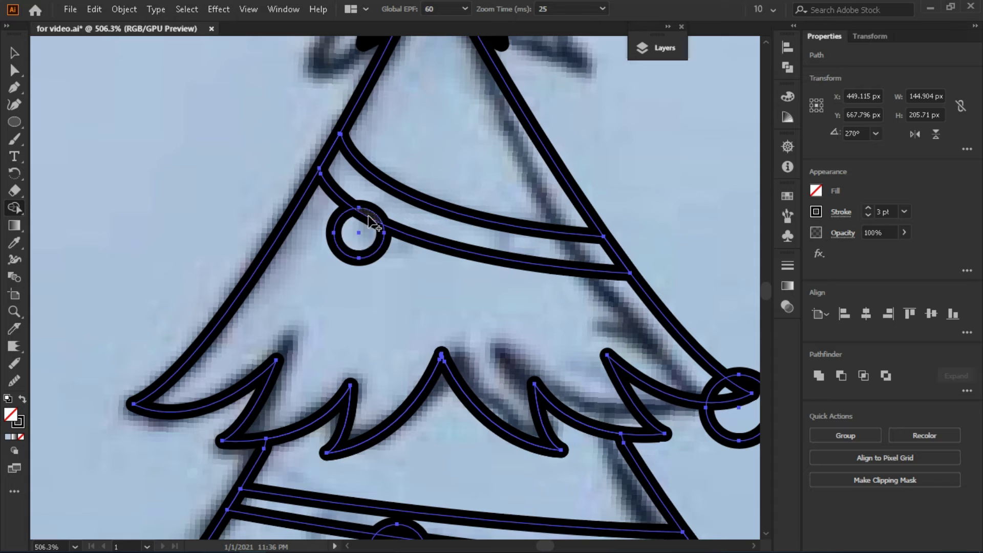
left_click_drag(724, 377, 630, 327)
left_click_drag(654, 358, 728, 189)
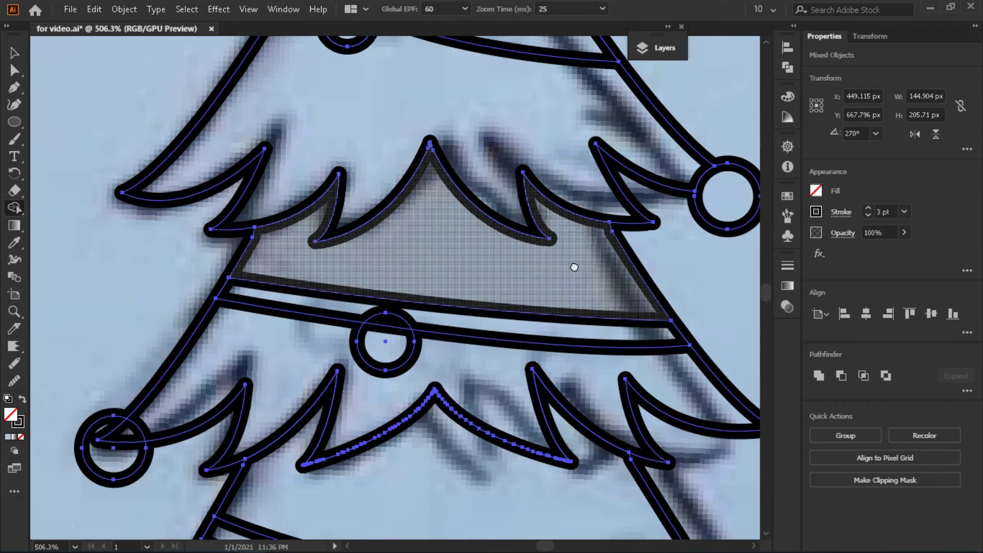
left_click_drag(369, 373, 437, 269)
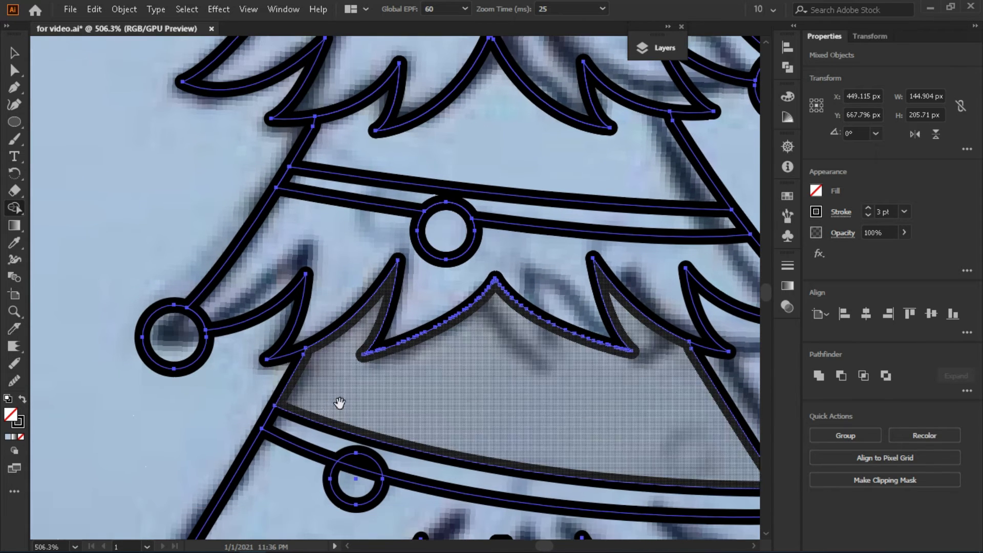
Step: Zoom out to the whole tree and select the finished outline
scroll(338, 372, "down", 3)
scroll(384, 343, "right", 4)
key("z")
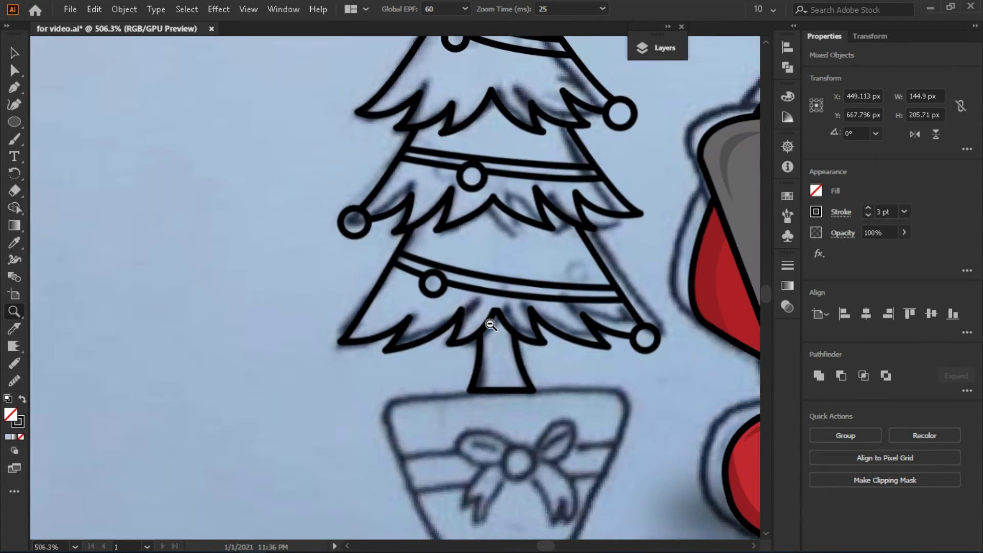
scroll(645, 337, "down", 10)
scroll(644, 337, "down", 2)
key("v")
left_click(355, 313)
Step: Hide the sketch and background layer, then copy the whole tree
left_click(310, 262)
left_click(661, 46)
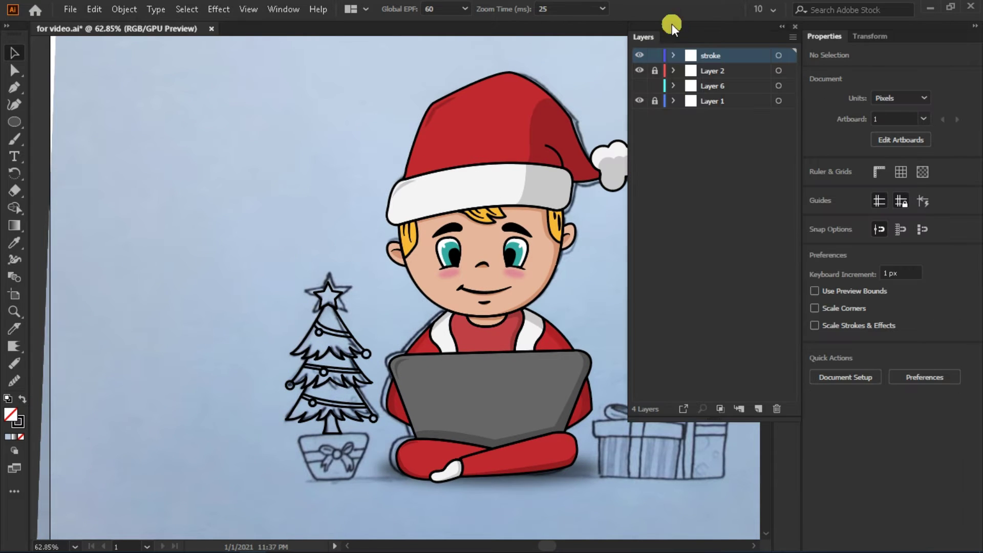
left_click(640, 101)
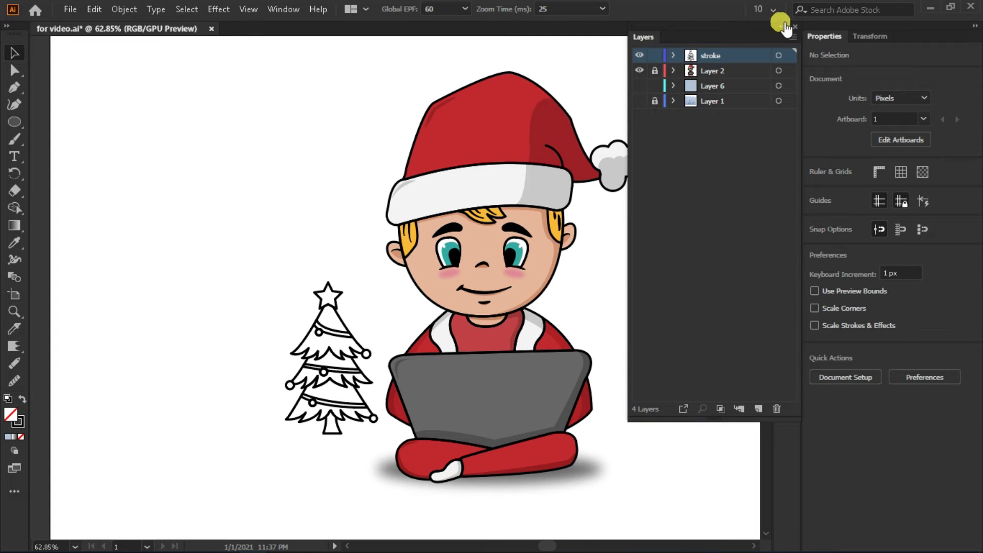
left_click(782, 26)
key("ctrl+a")
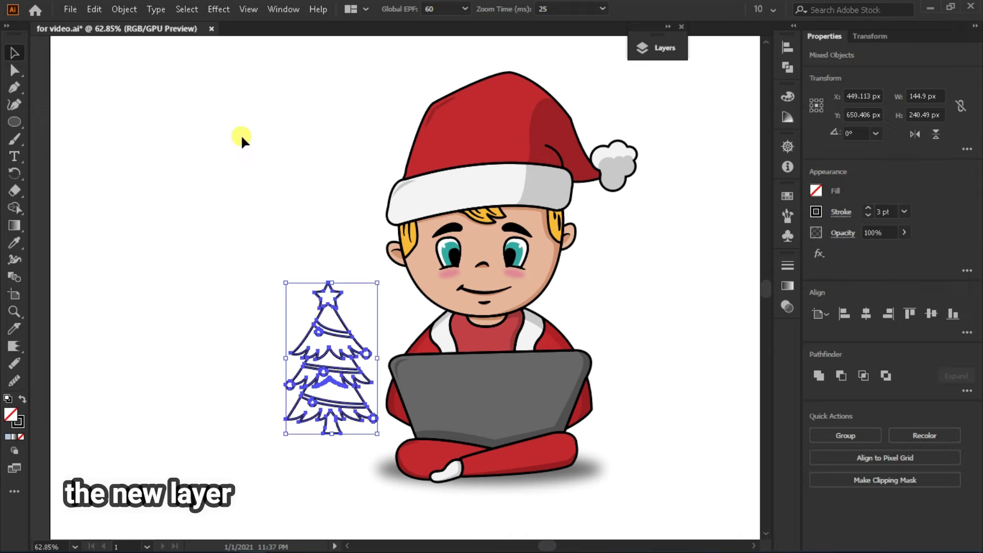
left_click(96, 9)
left_click(119, 77)
left_click(379, 88)
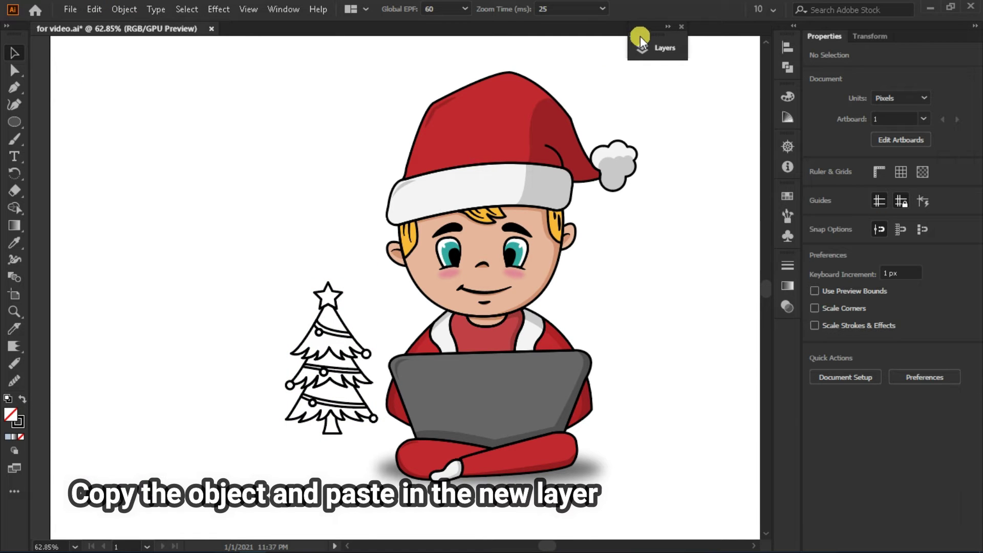
Step: Add a new layer, hide the original stroke layer, and paste the tree into it
left_click(667, 29)
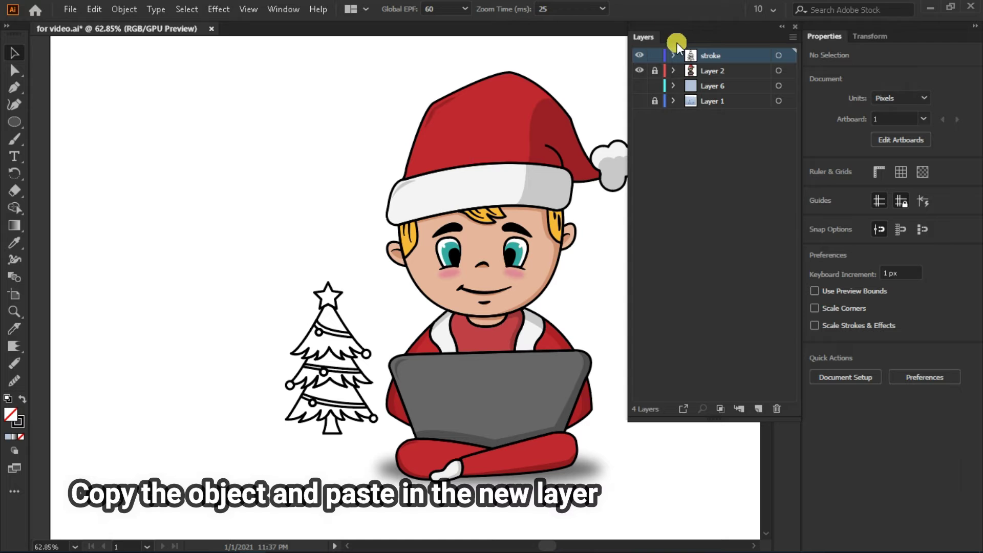
left_click(758, 408)
left_click(640, 86)
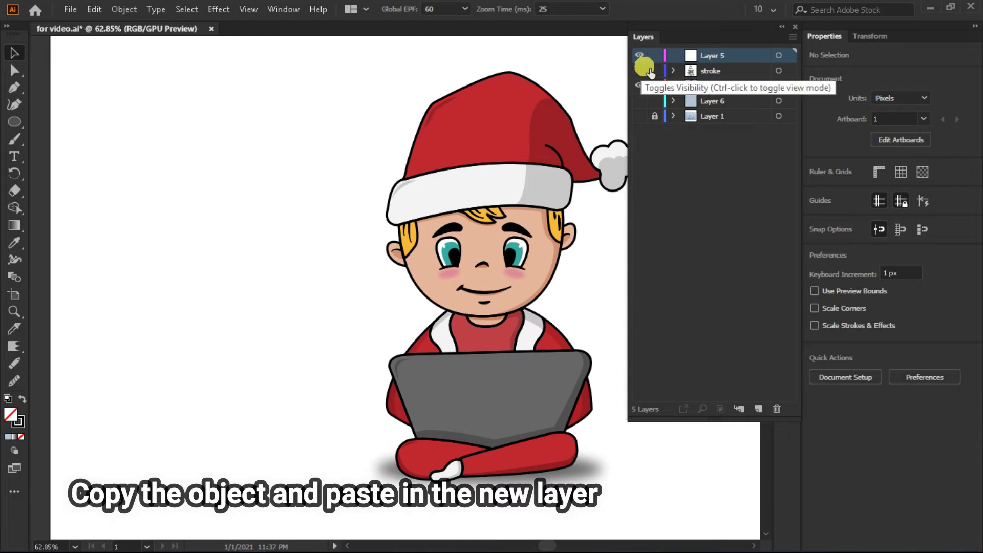
left_click(782, 26)
left_click(94, 9)
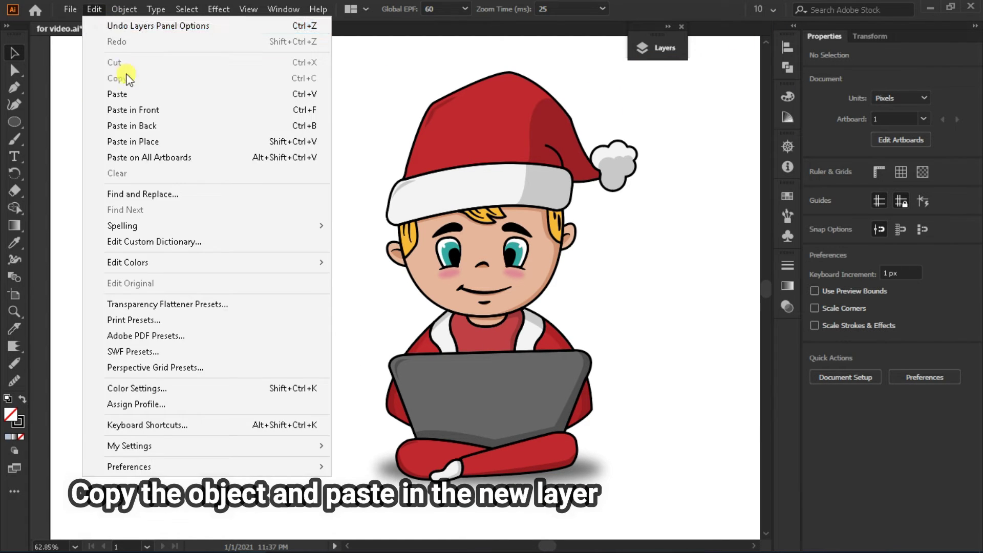
left_click(138, 103)
left_click(661, 41)
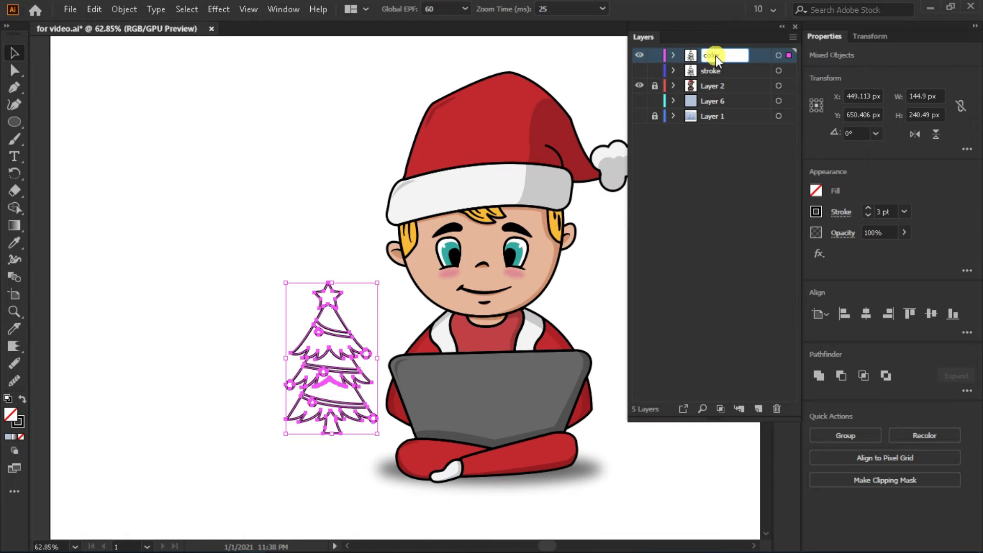
left_click(782, 26)
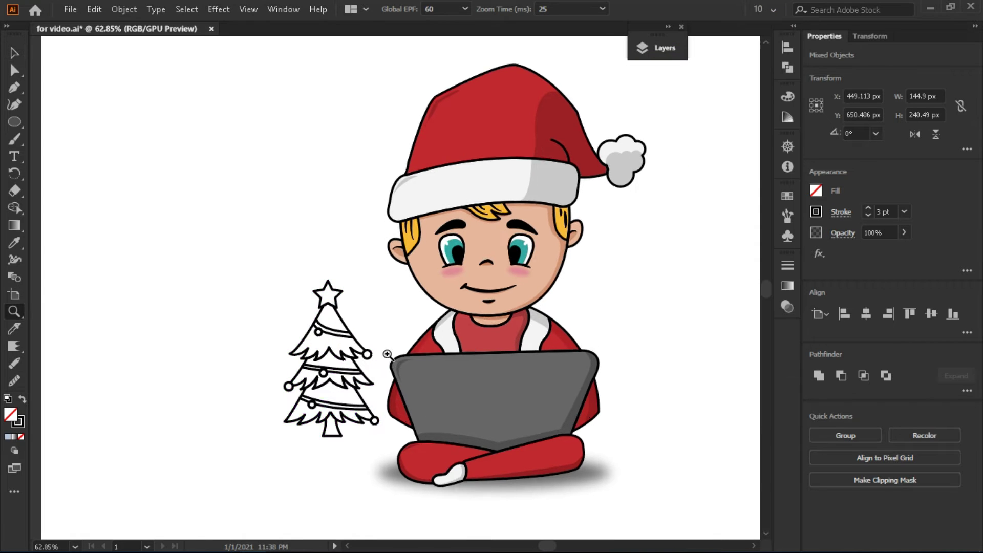
key("ctrl+plus")
Step: Fill the three tree tiers with green
left_click(476, 273)
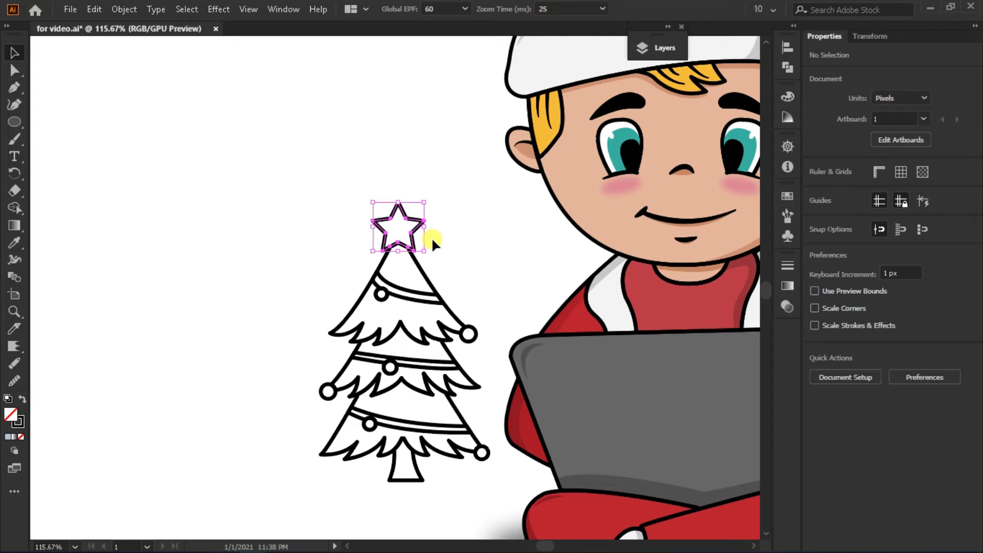
left_click(451, 313)
left_click(450, 354, "shift")
left_click(456, 407, "shift")
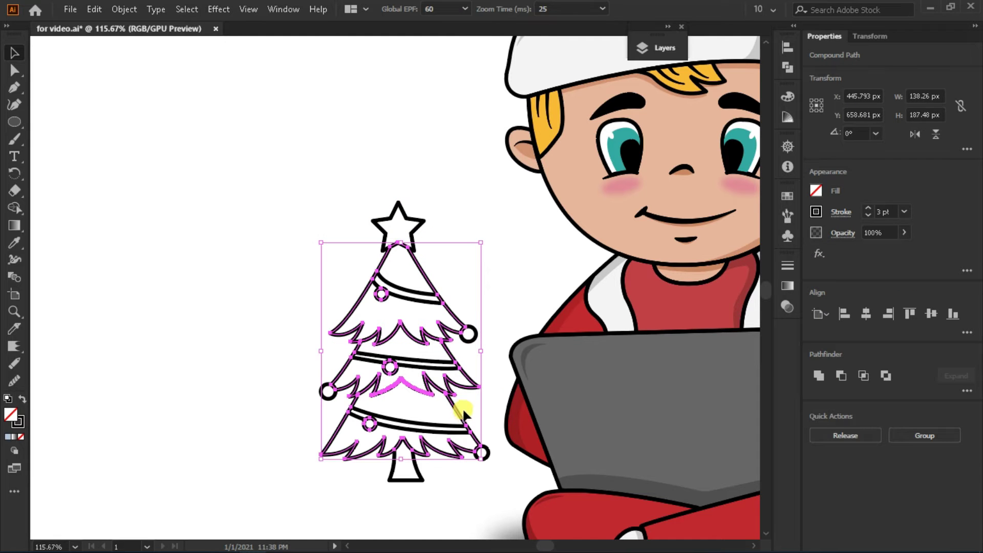
left_click(816, 191)
left_click(690, 252)
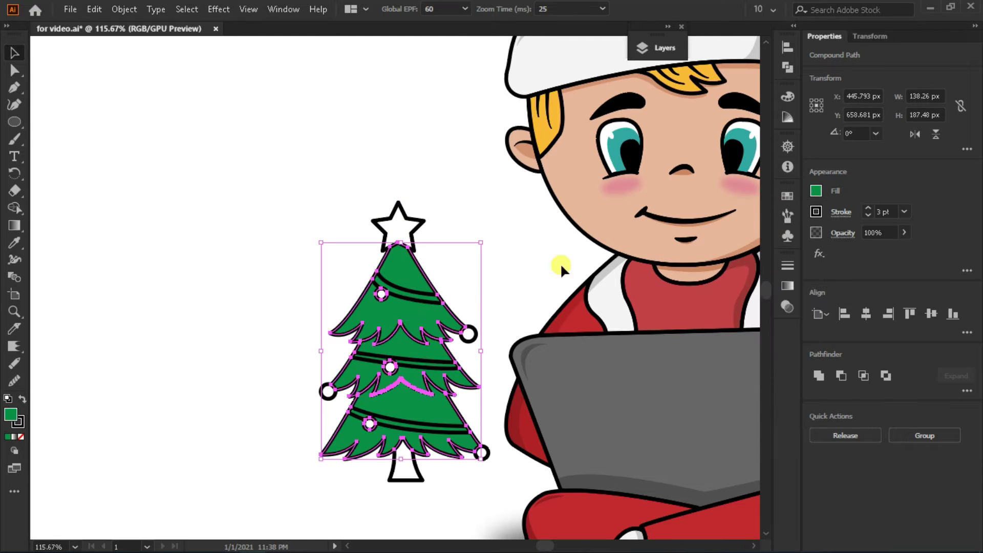
Step: Fill the trunk brown and the star yellow
left_click(419, 482)
left_click(816, 191)
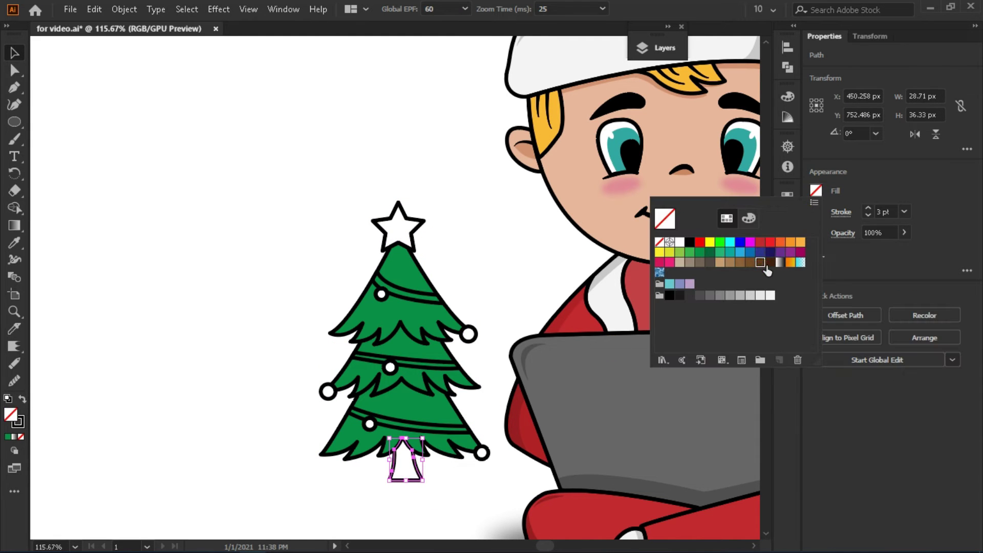
left_click(761, 263)
left_click(398, 228)
left_click(814, 191)
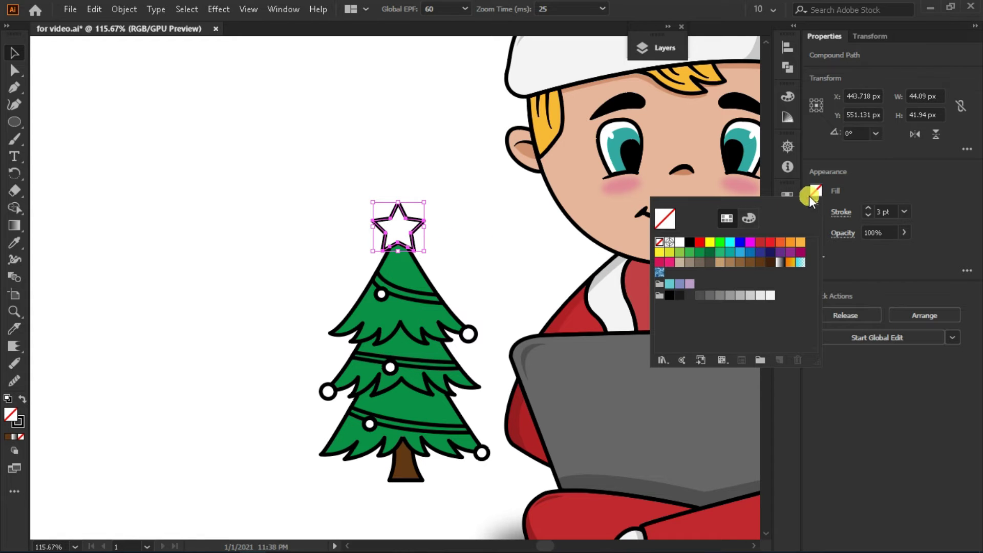
left_click(671, 253)
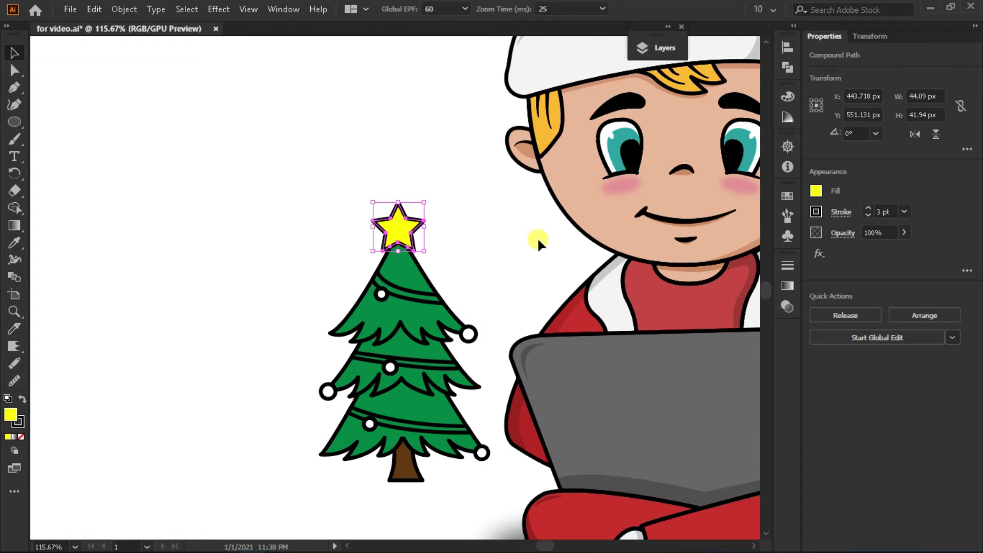
left_click(475, 338)
Step: Apply the star's yellow to the left and right ornaments with the Eyedropper
left_click(328, 392, "shift")
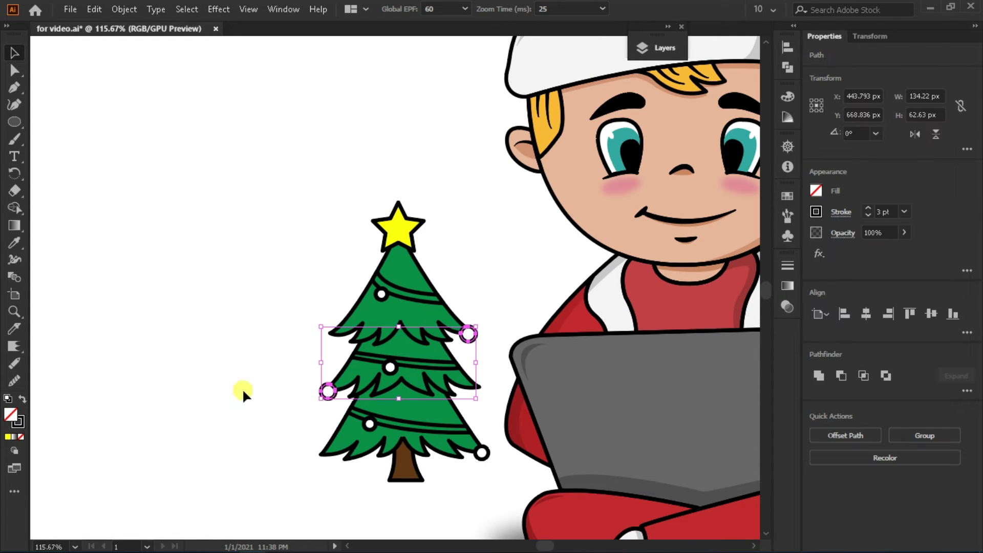
left_click(14, 243)
left_click(402, 237)
key("v")
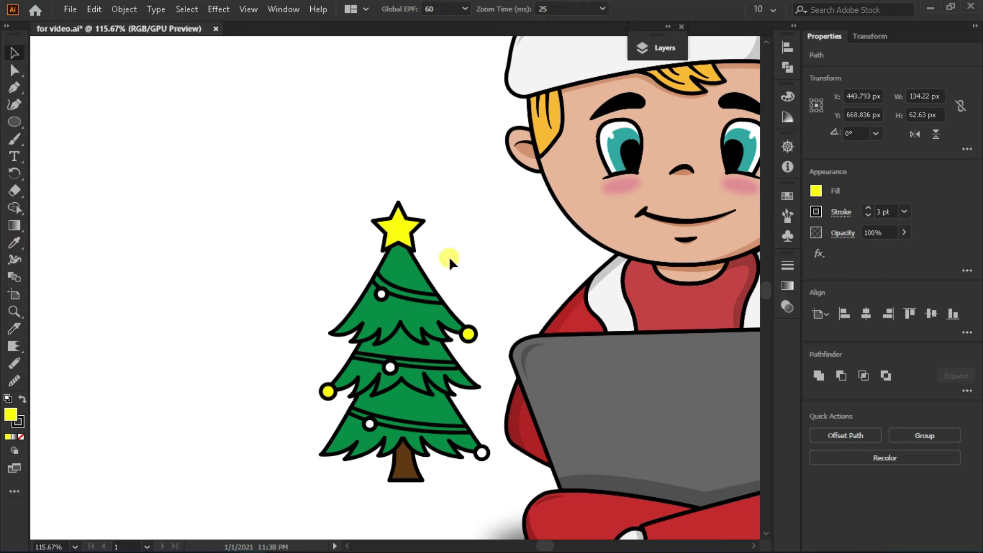
left_click(449, 256)
Step: Fill the two middle ornaments red and the two bottom ornaments blue
left_click(392, 368)
left_click(392, 369, "shift")
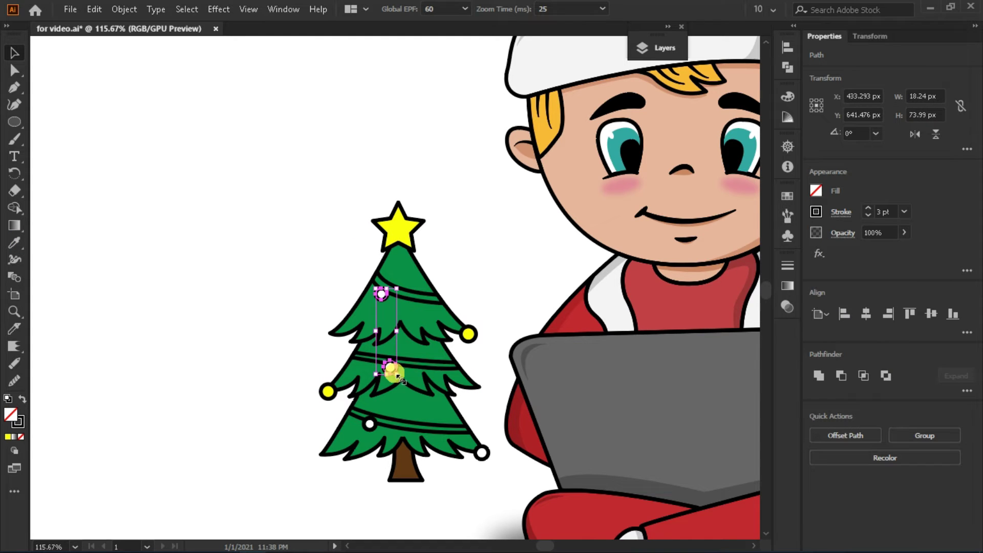
left_click(819, 190)
left_click(764, 245)
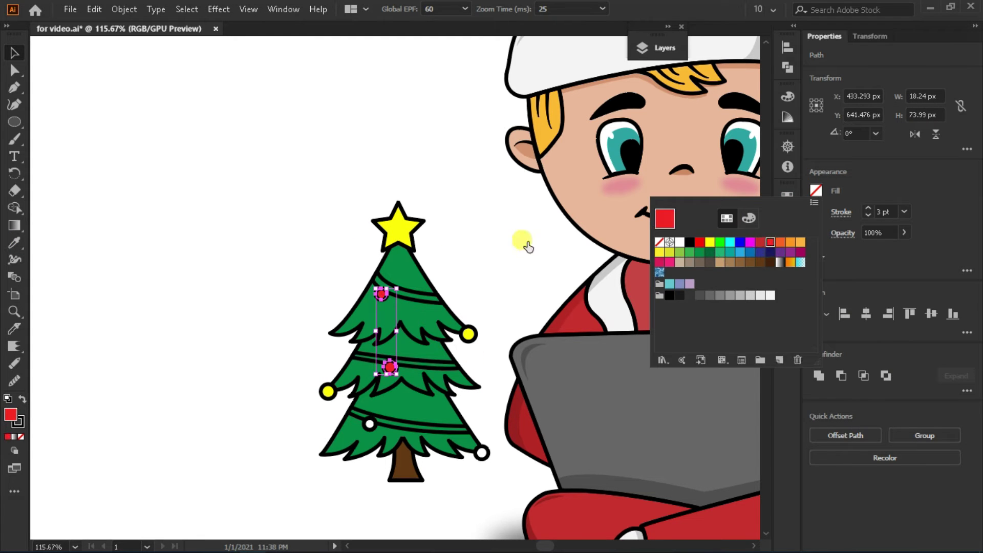
left_click(370, 424)
left_click(483, 453, "shift")
left_click(816, 191)
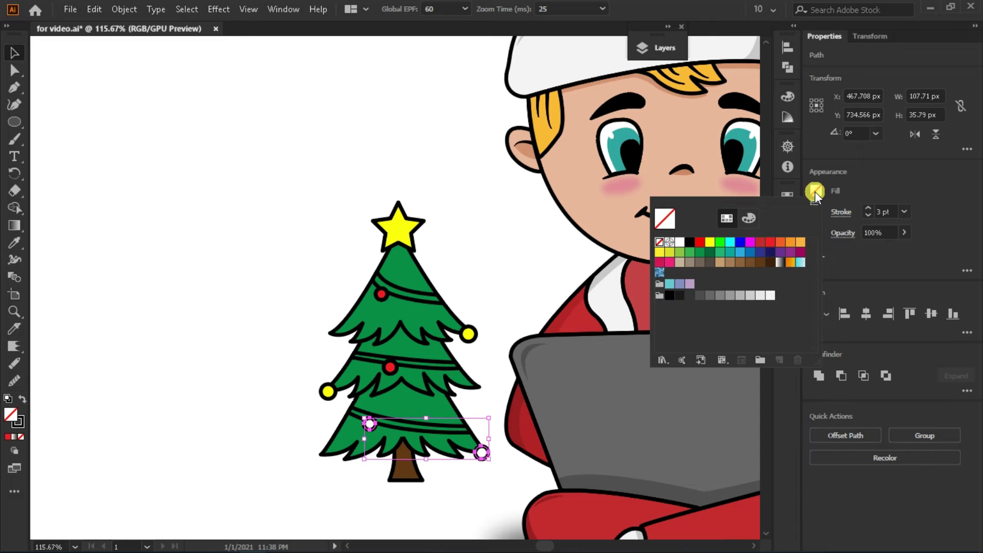
left_click(672, 248)
left_click(509, 248)
left_click_drag(292, 492, 485, 198)
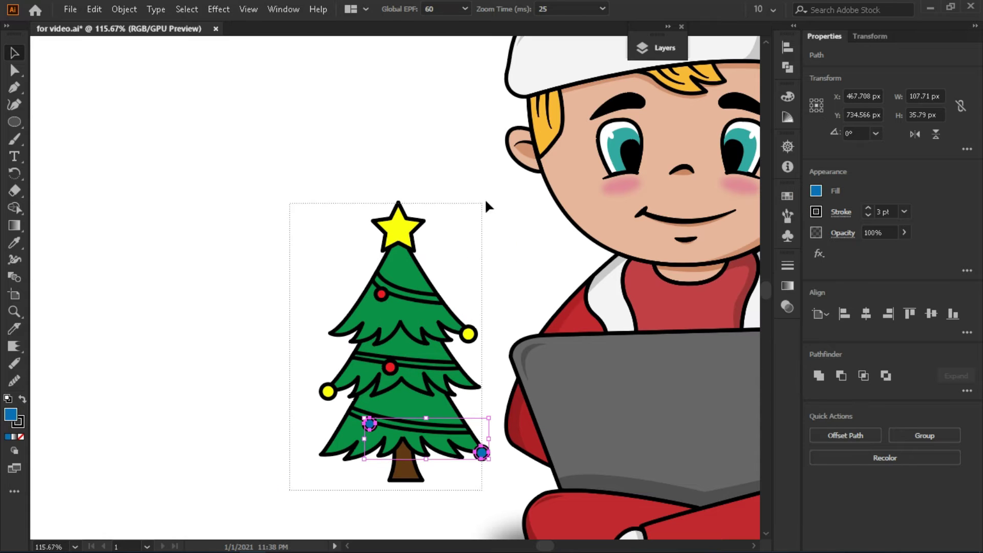
Step: Remove the outlines from the selected color shapes, show the stroke layer and lock the color layer
left_click(24, 398)
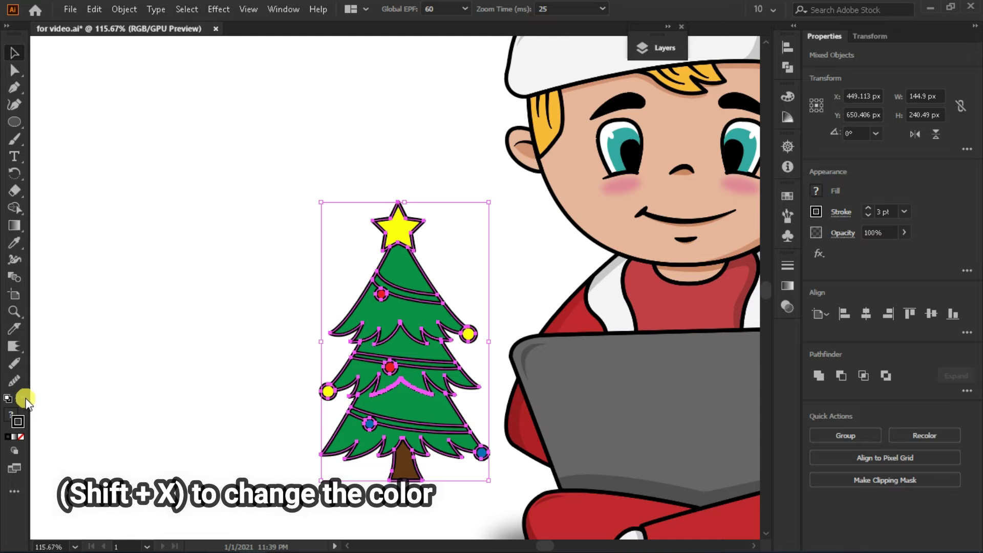
left_click(20, 437)
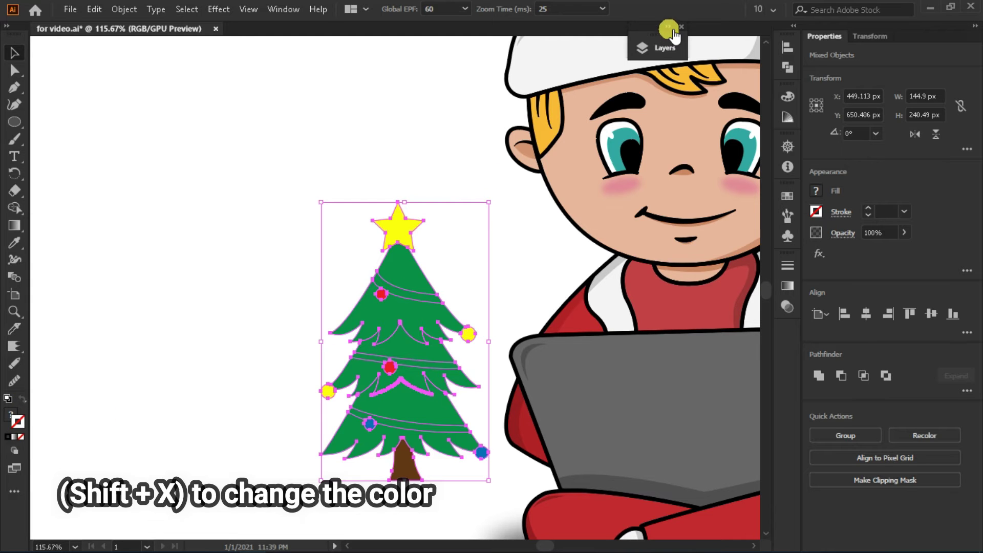
left_click(670, 34)
left_click(712, 78)
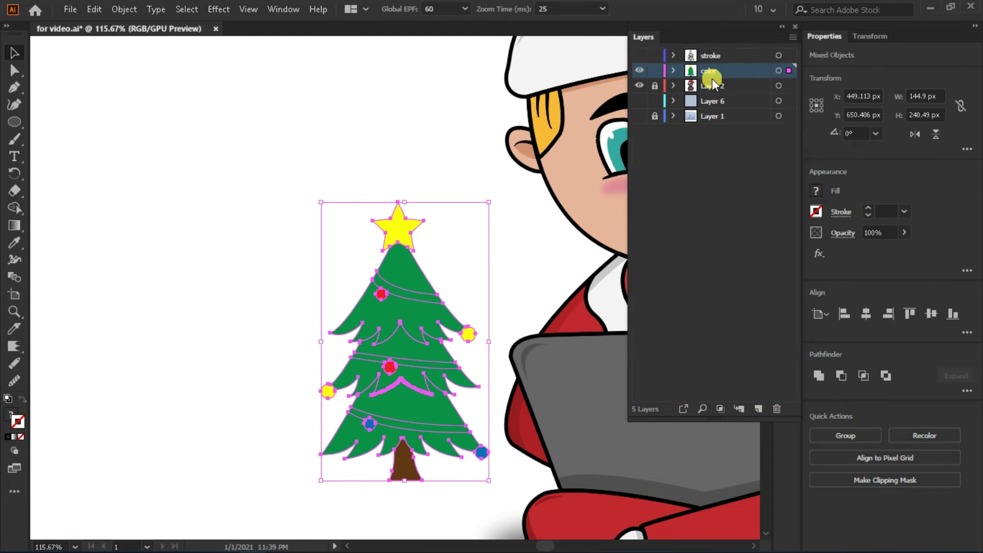
left_click(640, 56)
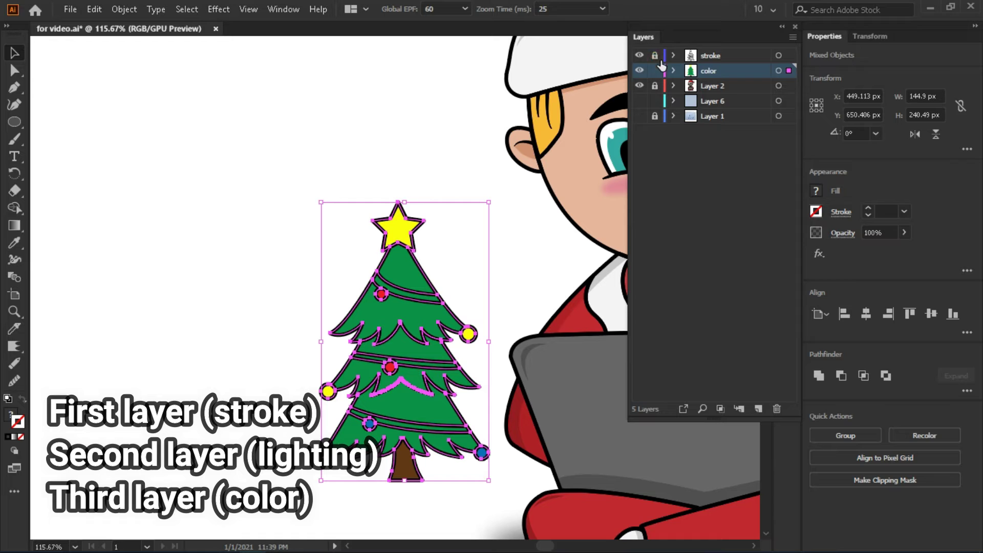
left_click(655, 70)
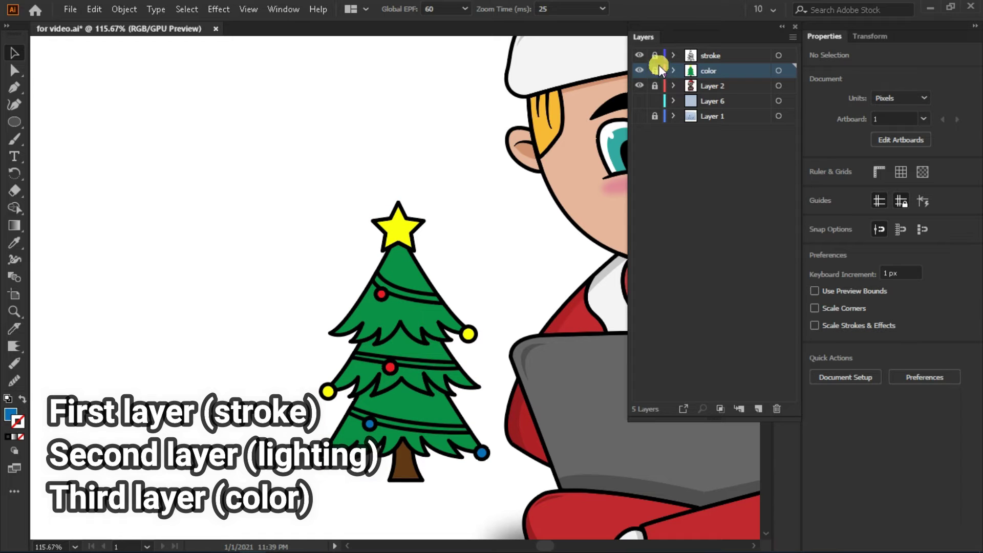
left_click(780, 30)
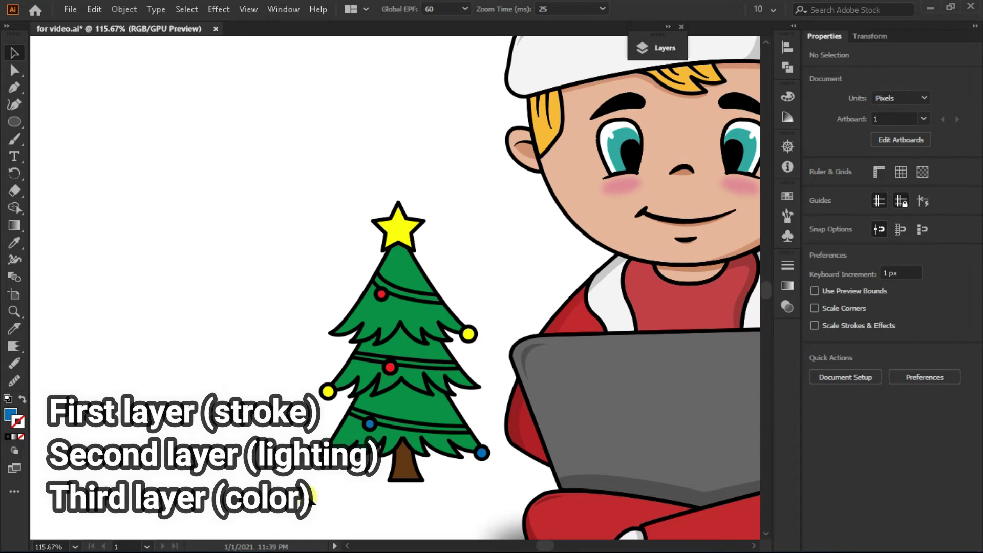
Step: Select all the unlocked tree outlines and set their stroke to 2 pt
key("ctrl+a")
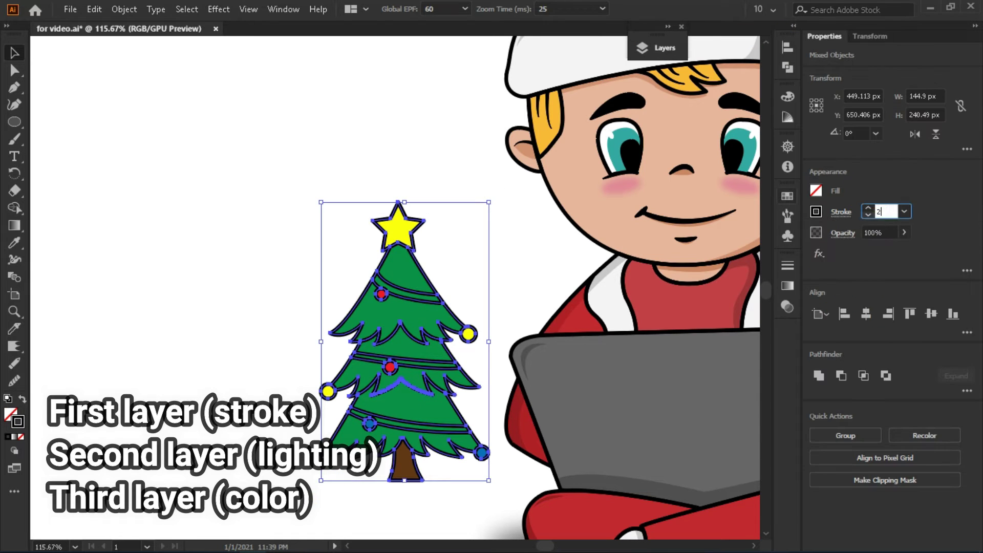
left_click(868, 215)
left_click(665, 47)
left_click(725, 235)
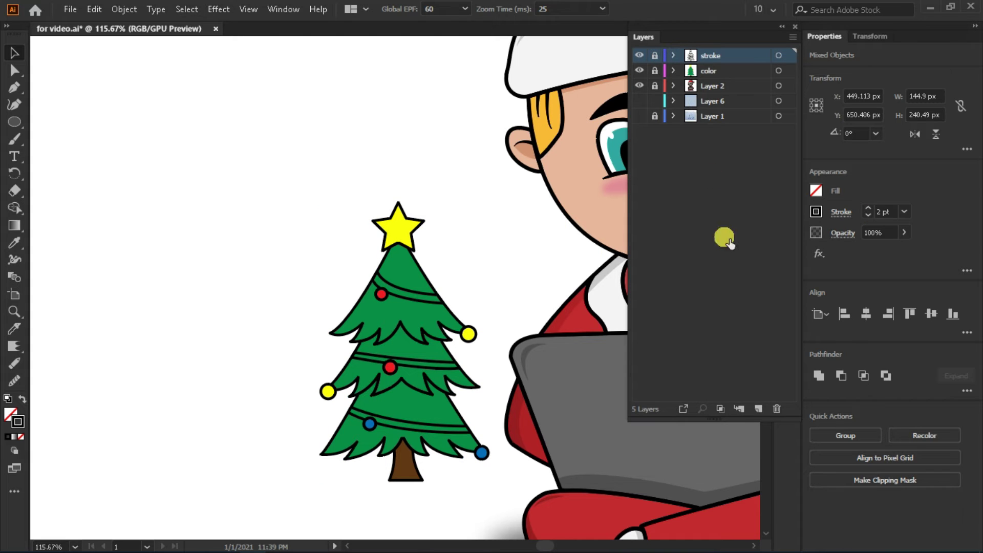
Step: Add a new layer named lighting just below the stroke layer
left_click(757, 409)
left_click_drag(736, 54, 717, 76)
type("lighting")
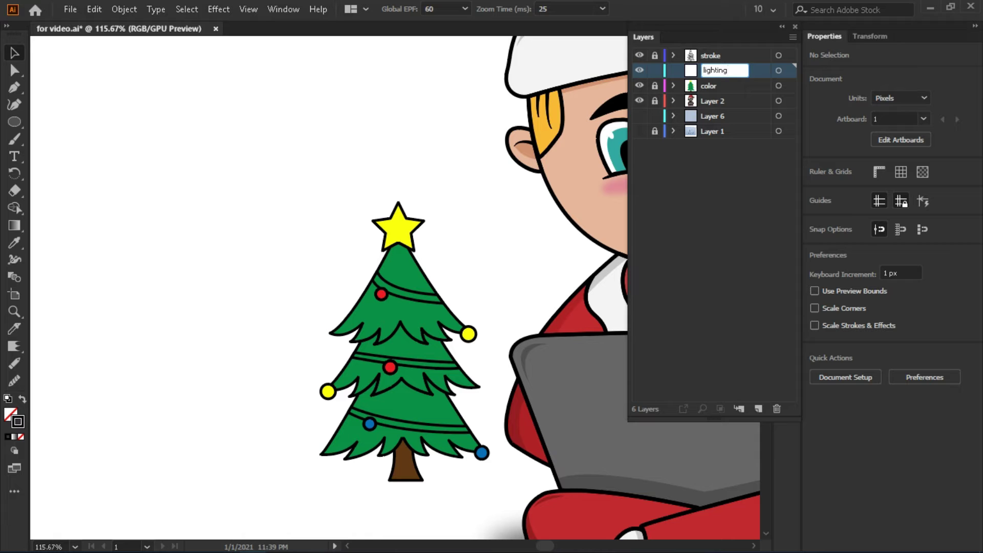
key("Return")
left_click(781, 27)
mouse_move(405, 240)
left_mouse_down()
mouse_move(507, 305)
mouse_move(660, 370)
left_mouse_up()
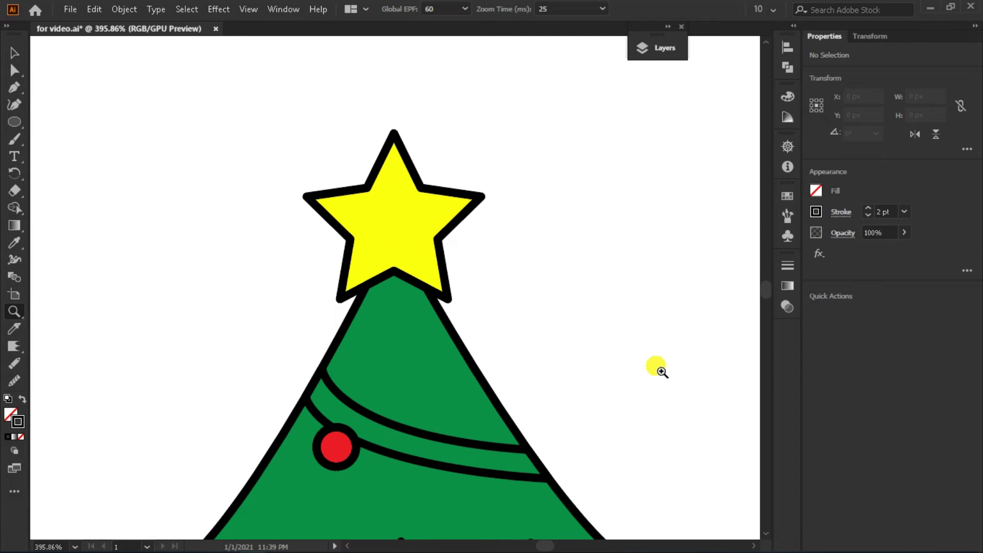
Step: Trace the star's right half as a stroke-less shape filled with the star's yellow
key("p")
left_click(393, 138)
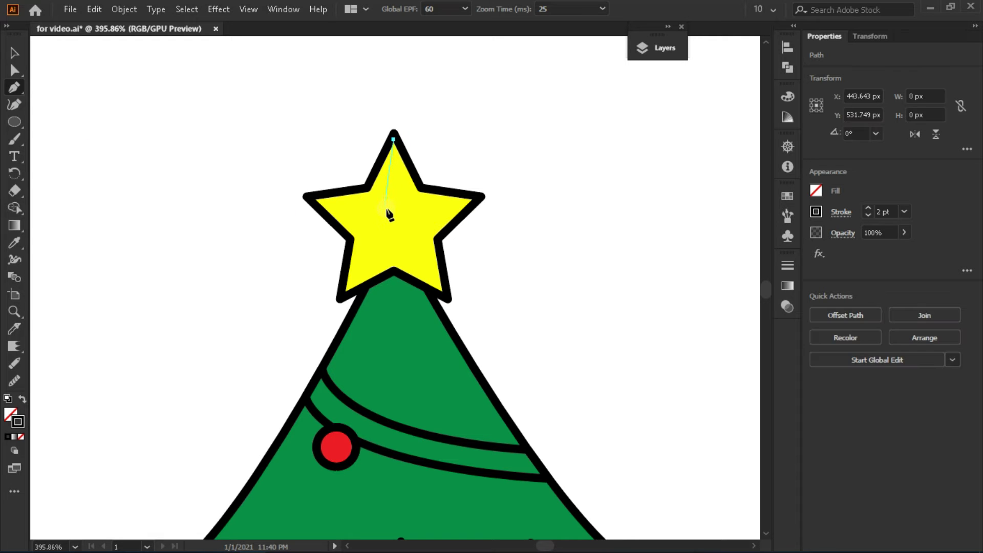
left_click(392, 208)
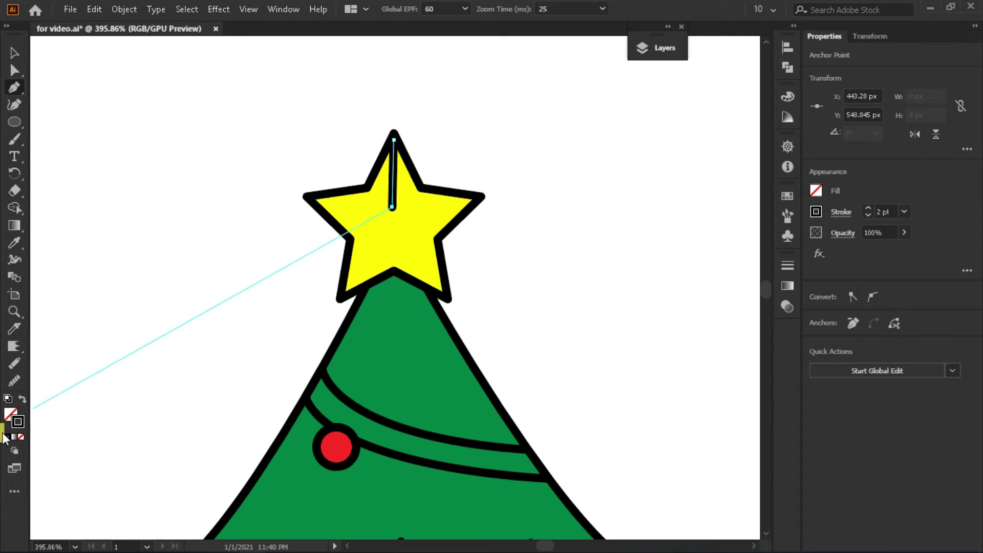
left_click(21, 437)
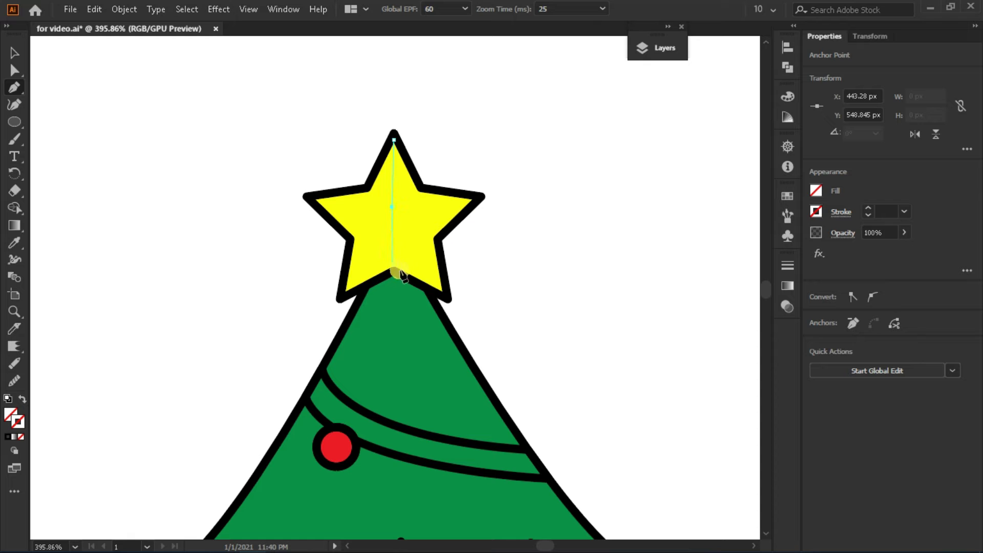
left_click(445, 295)
left_click(437, 239)
left_click(481, 195)
left_click(422, 188)
left_click(394, 139)
left_click(14, 243)
left_click(464, 218)
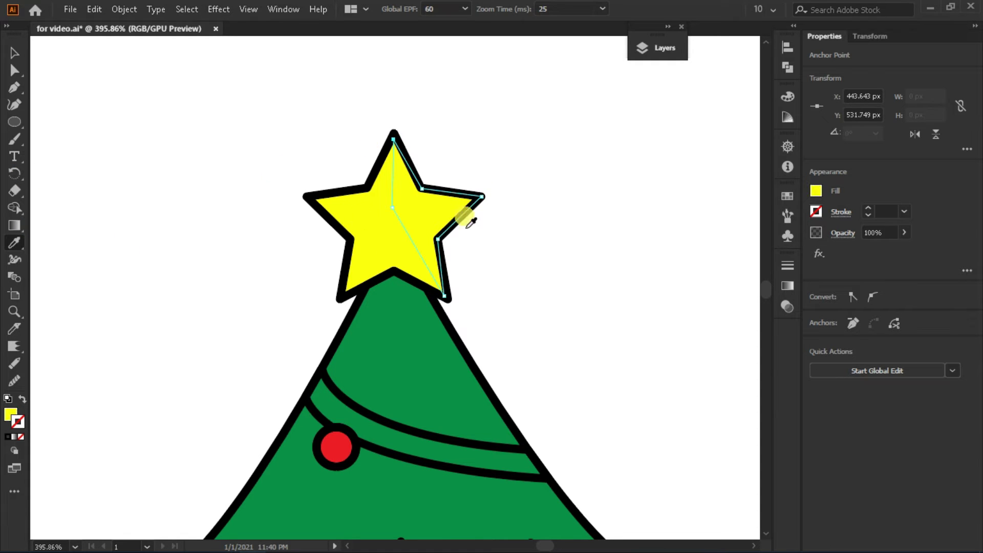
Step: Darken the right-half shading by lowering its brightness in HSB mode
left_click(819, 192)
left_click(757, 213)
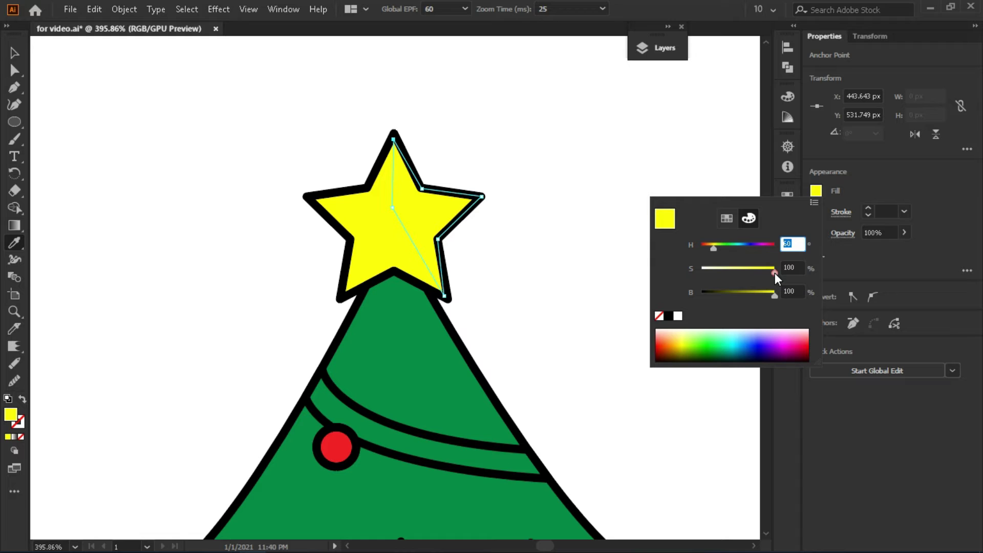
left_click(815, 202)
left_click(853, 235)
left_click(776, 271)
left_click_drag(770, 297, 764, 296)
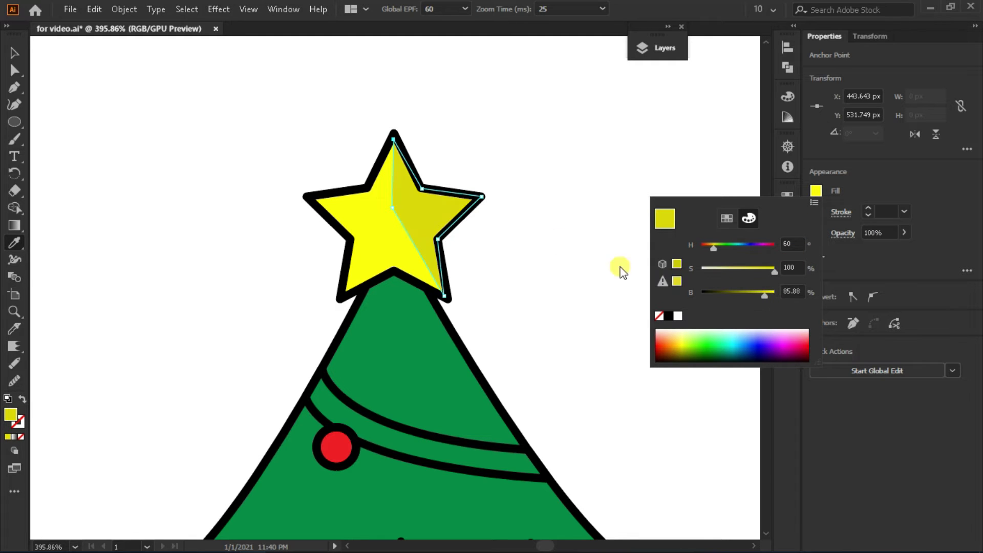
left_click(543, 237)
key("v")
left_click(543, 237)
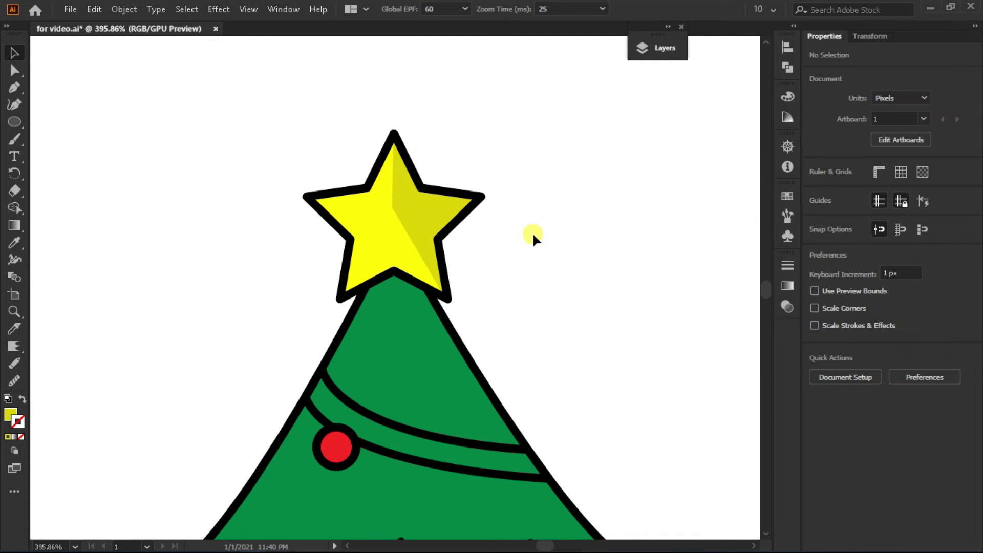
Step: Round the shading's inner centre corner with the Direct Selection tool
left_click(505, 248, "ctrl")
key("a")
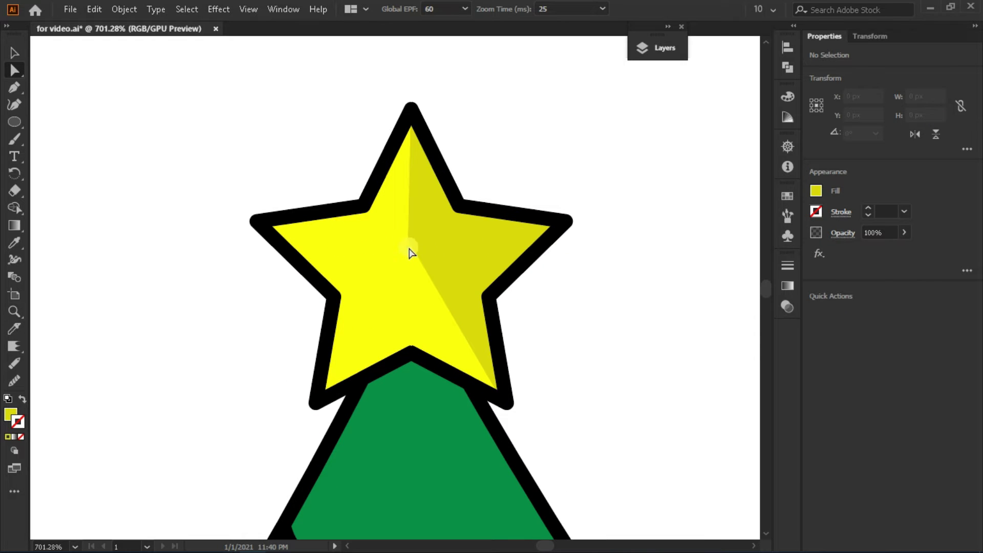
left_click(410, 242)
mouse_move(409, 244)
left_mouse_down()
mouse_move(408, 261)
mouse_move(509, 202)
left_mouse_up()
left_click(549, 183)
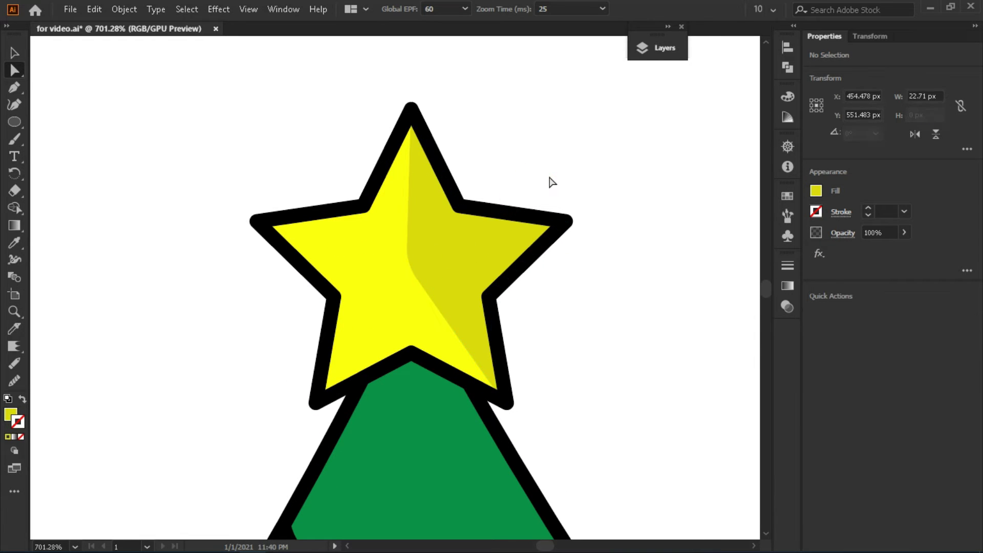
left_click(46, 112)
key("ctrl+minus")
Step: Draw a small shading triangle on the star's lower-left arm and round its top corner
key("p")
left_click(345, 305)
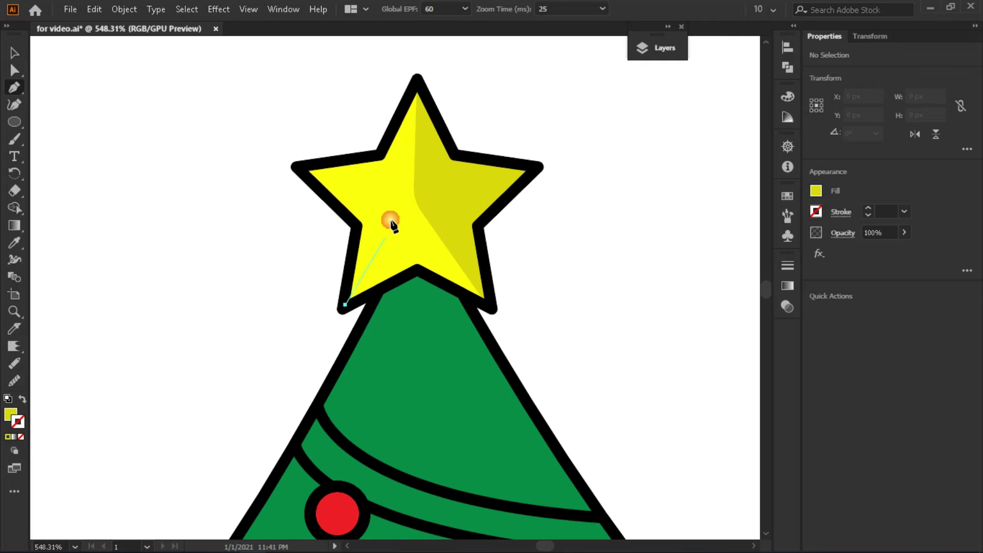
left_click(398, 222)
left_click(358, 224)
left_click(346, 304)
key("a")
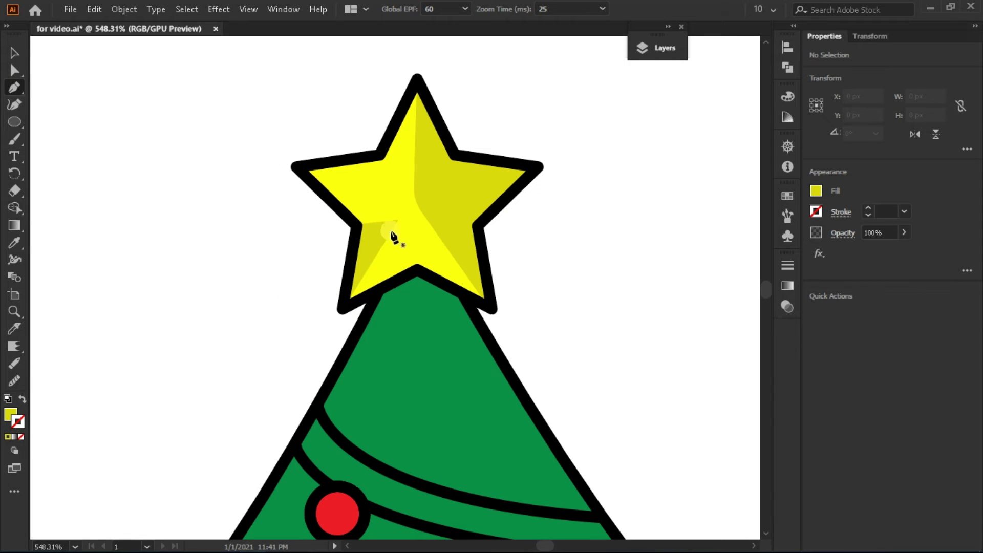
left_click_drag(387, 232, 381, 238)
key("ctrl+shift+a")
key("z")
left_click(544, 323, "alt")
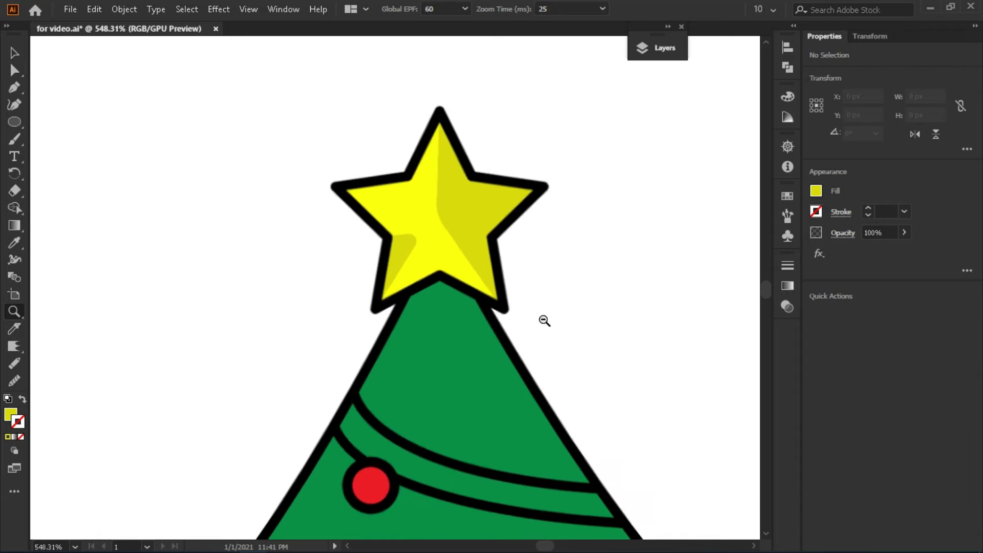
left_click_drag(540, 293, 428, 266)
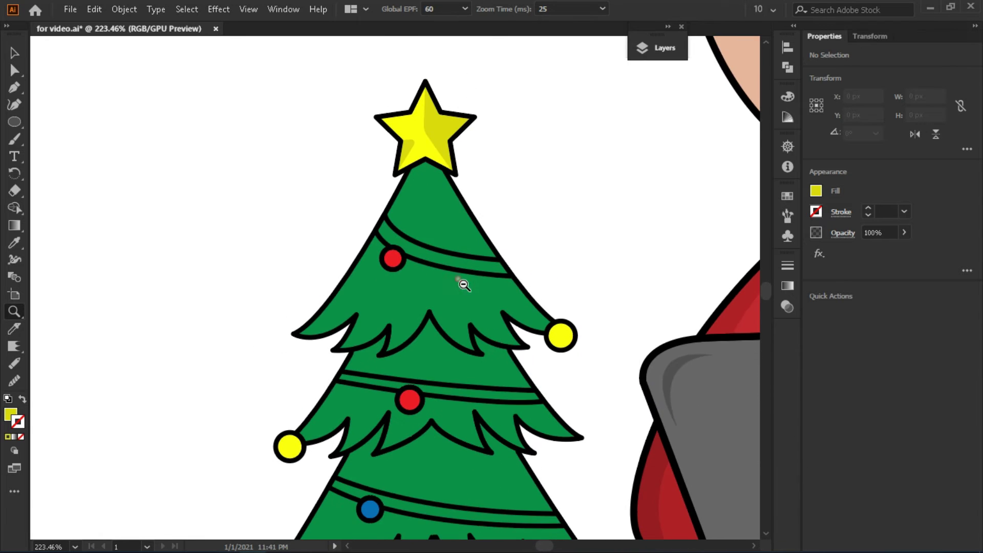
Step: Select the upper, middle and bottom garland outlines and copy them
key("v")
left_click(663, 29)
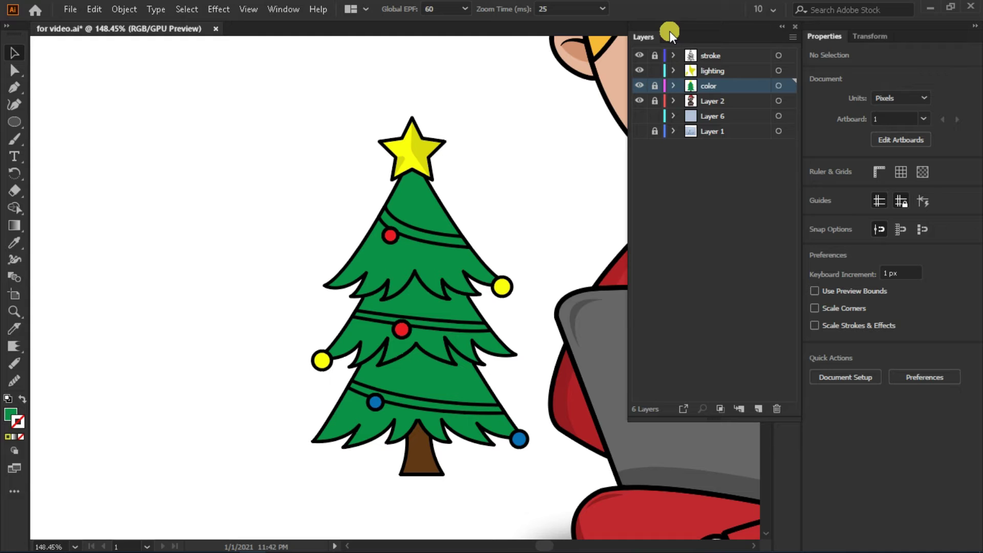
left_click(711, 64)
left_click(733, 35)
left_click(670, 26)
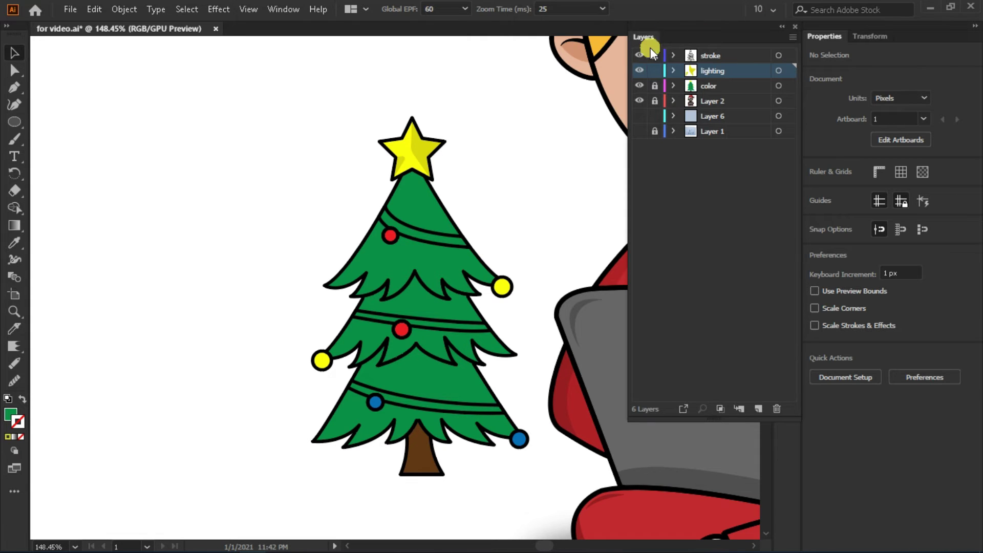
left_click(782, 26)
left_click(459, 238)
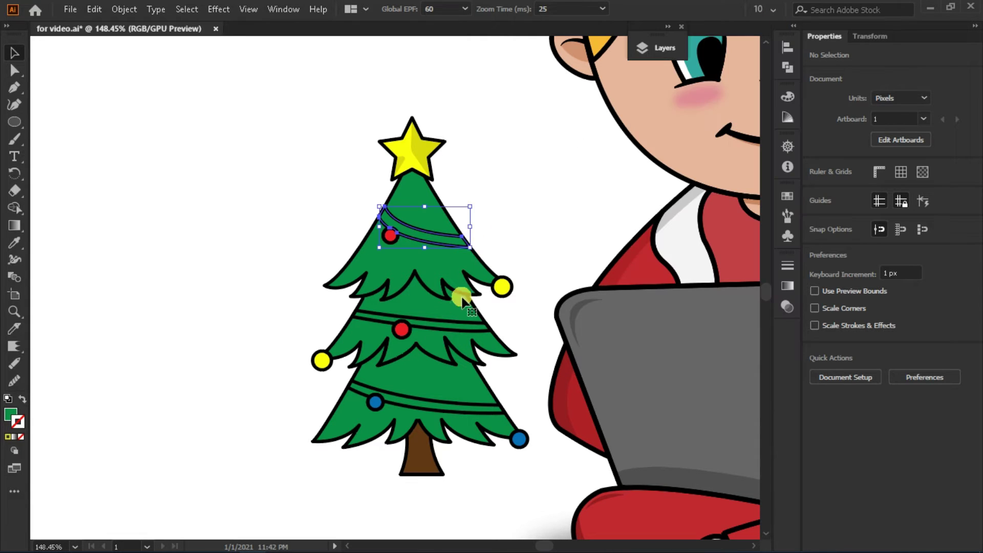
left_click(454, 330, "shift")
left_click(453, 411, "shift")
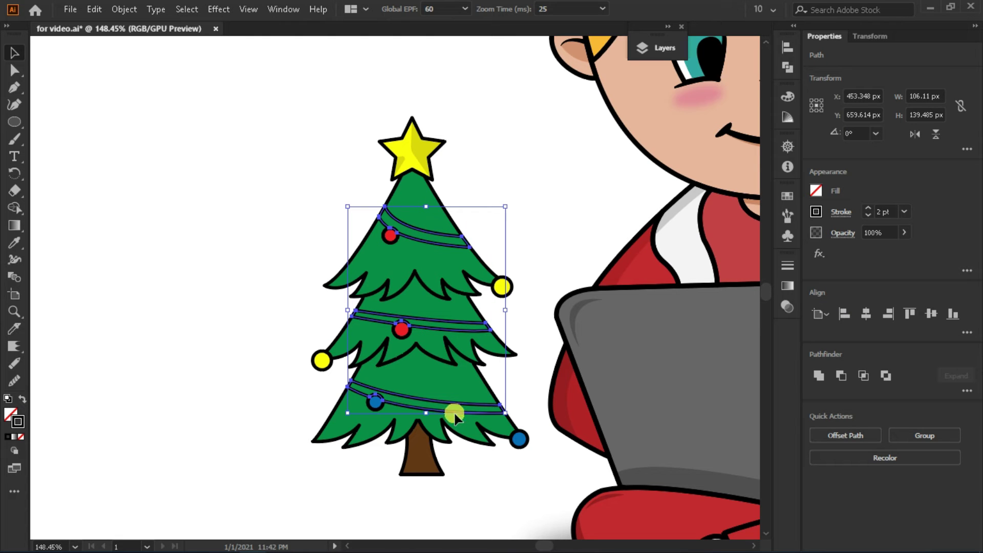
left_click(96, 11)
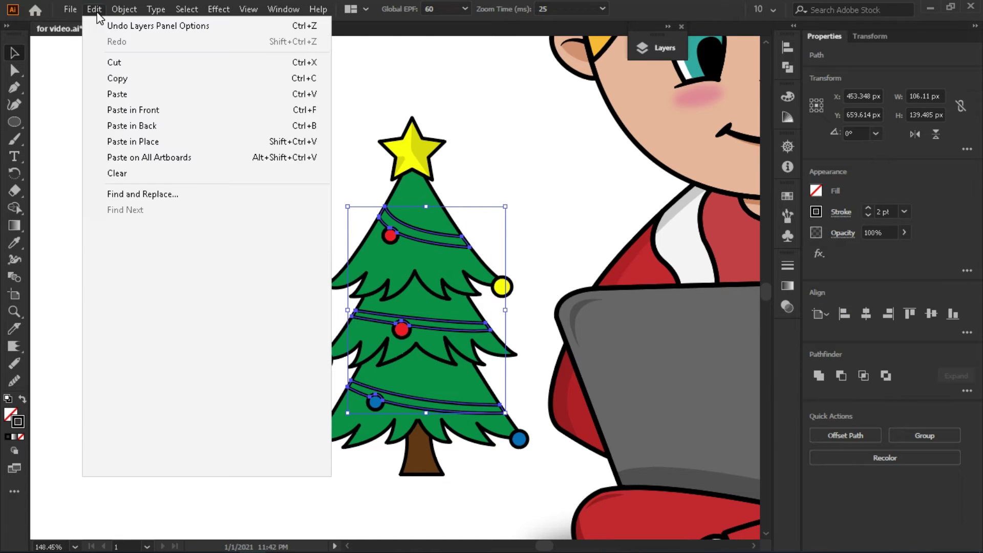
left_click(133, 74)
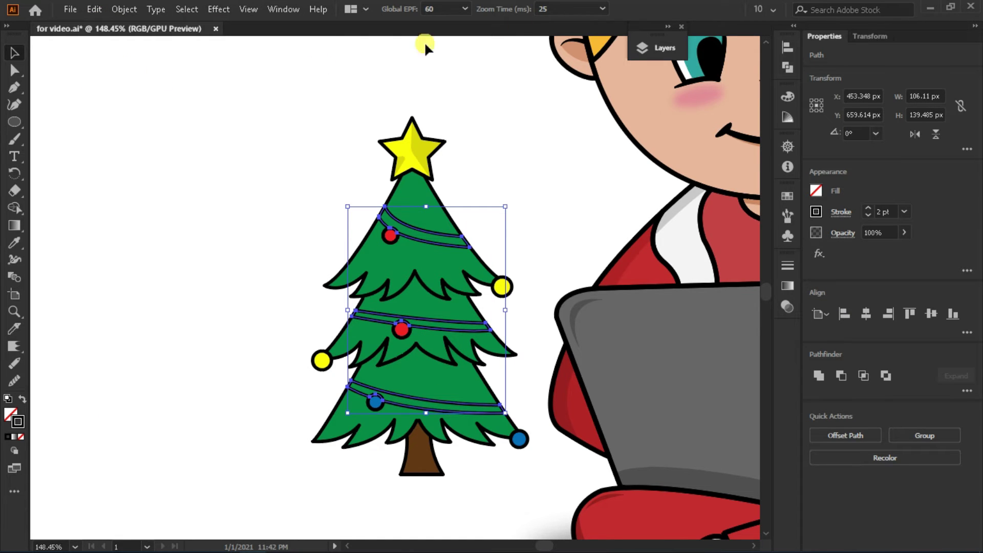
Step: Hide and lock the stroke layer, then paste the garland copies in front on the color layer
left_click(668, 26)
left_click(655, 55)
left_click(656, 85)
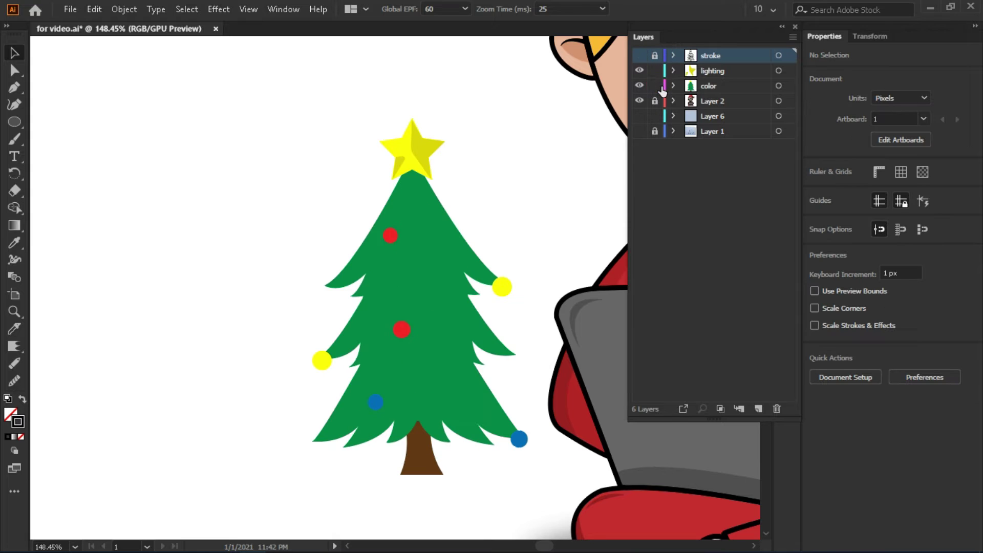
left_click(782, 26)
left_click(95, 9)
left_click(130, 109)
Step: Fill the garland copies with the star's yellow and show the stroke layer again
key("i")
left_click(402, 149)
key("v")
left_click(528, 184)
left_click(660, 48)
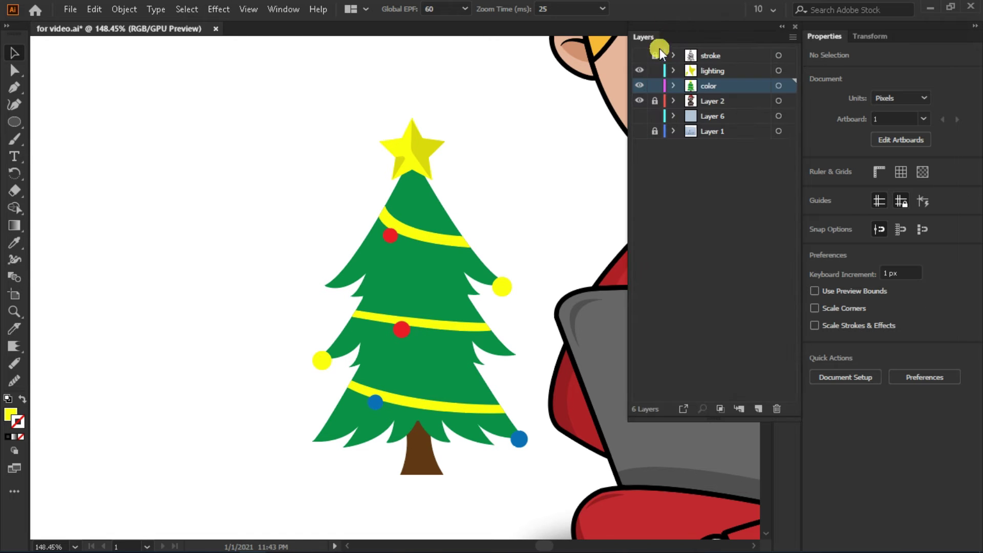
left_click(643, 60)
left_click(782, 26)
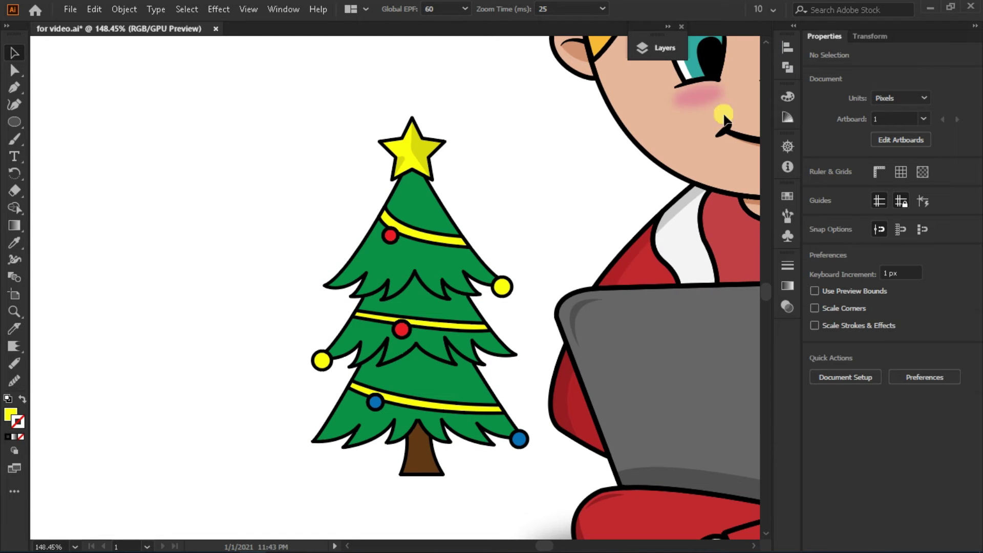
scroll(487, 204, "up", 3)
Step: Pen-draw a stroke-less closed shape along the tree's right edge from the star to the ornament
left_click_drag(578, 246, 518, 233)
key("p")
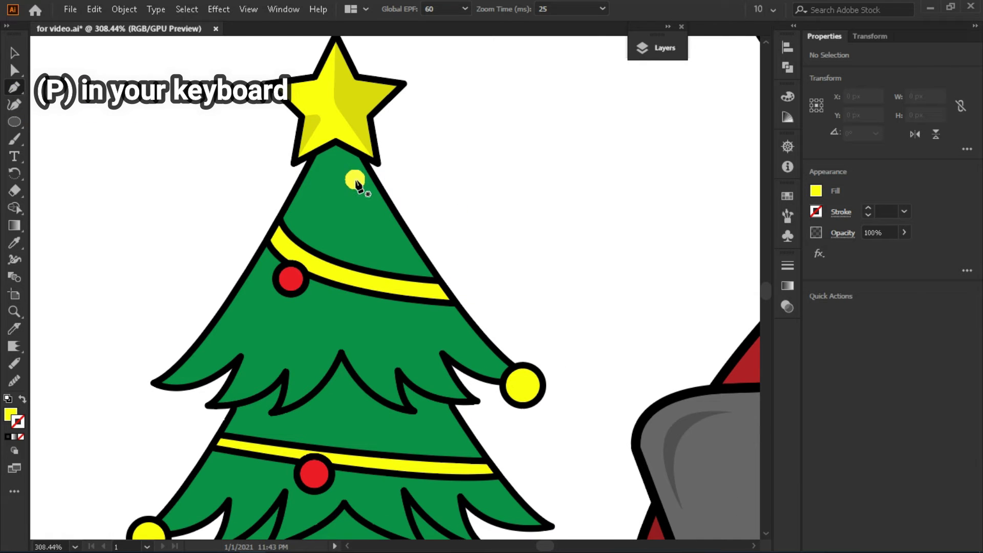
left_click(335, 146)
left_click_drag(504, 373, 546, 388)
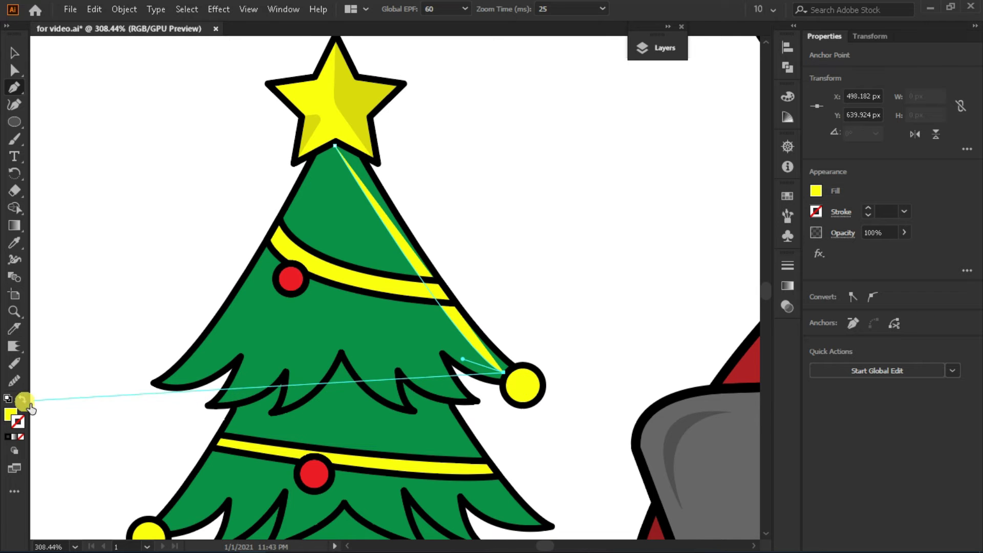
left_click(22, 399)
left_click(21, 436)
left_click(510, 367)
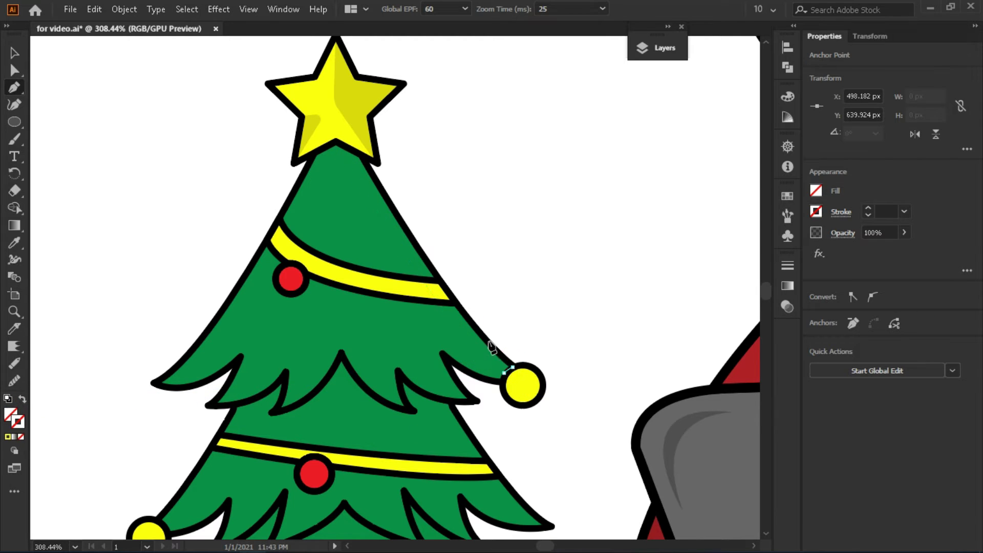
left_click(336, 148)
left_click(292, 154)
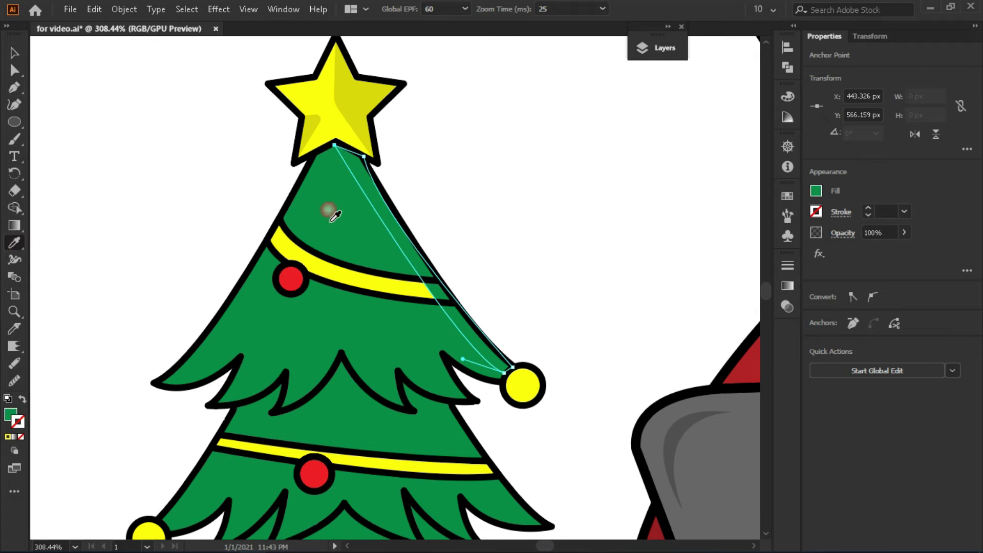
Step: Darken the shading strip's green fill in the colour mixer
left_click(815, 193)
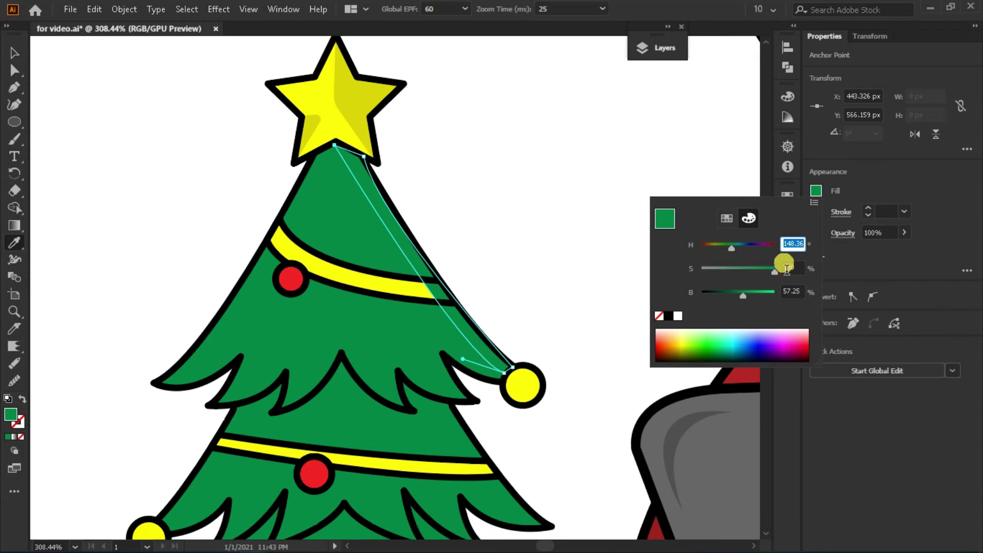
left_click_drag(742, 296, 733, 296)
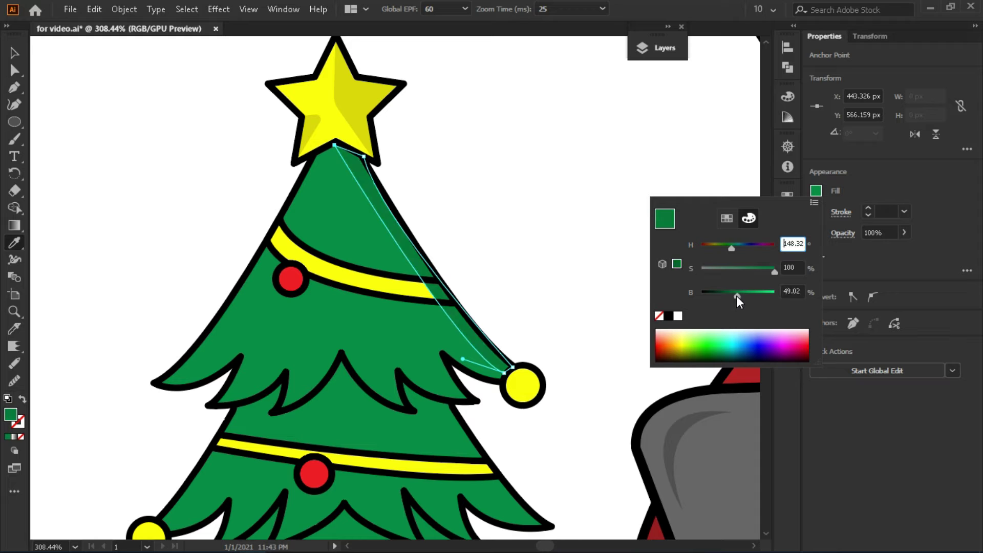
left_click(12, 54)
left_click(493, 124)
Step: Draw a small no-fill cutter shape over the garland crossing and select it with the strip
key("z")
mouse_move(433, 276)
left_mouse_down()
mouse_move(489, 287)
mouse_move(503, 270)
left_mouse_up()
left_click(473, 268)
left_click(484, 301)
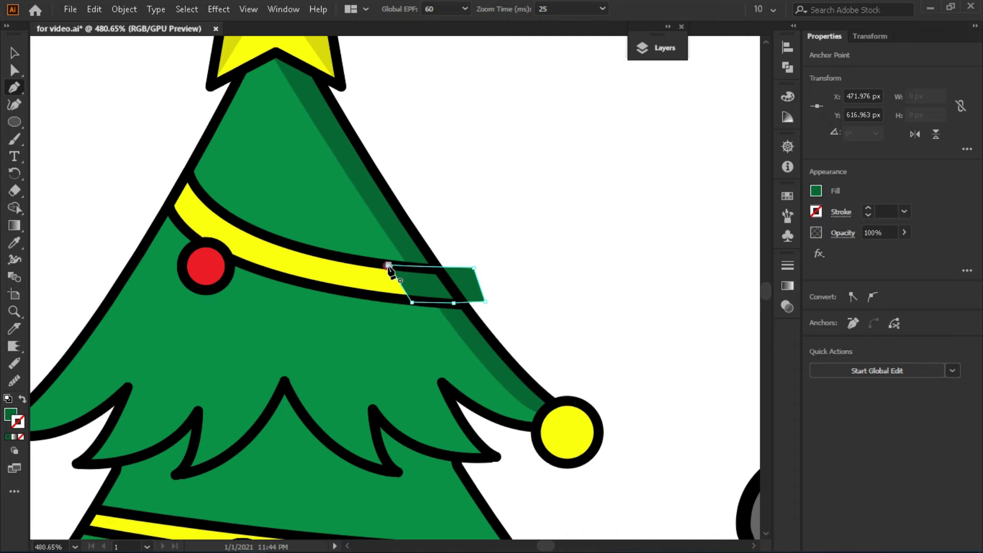
left_click(26, 440)
left_click(609, 194)
left_click(746, 91)
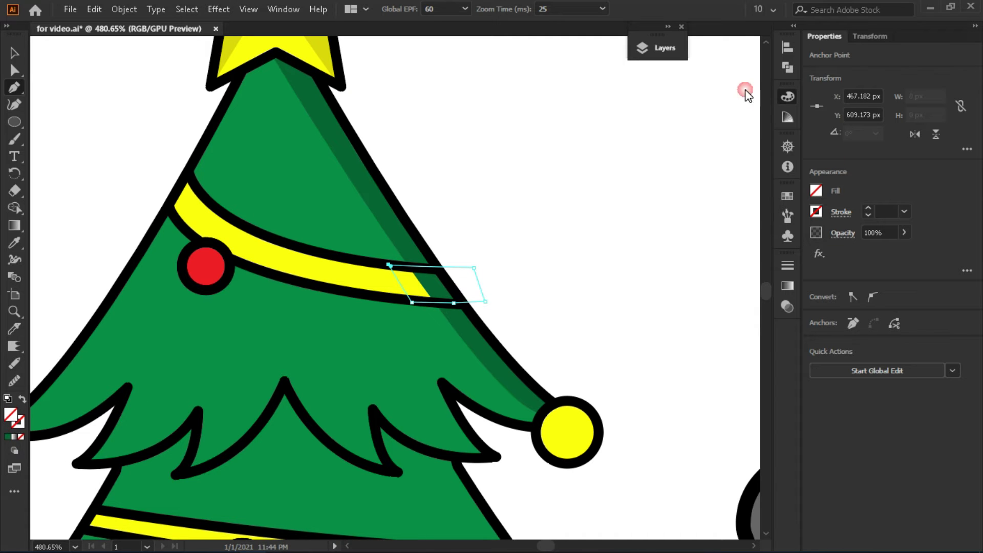
left_click(414, 235, "shift")
Step: Trim away the right-edge shading where it overlaps the garland with Shape Builder
key("shift+m")
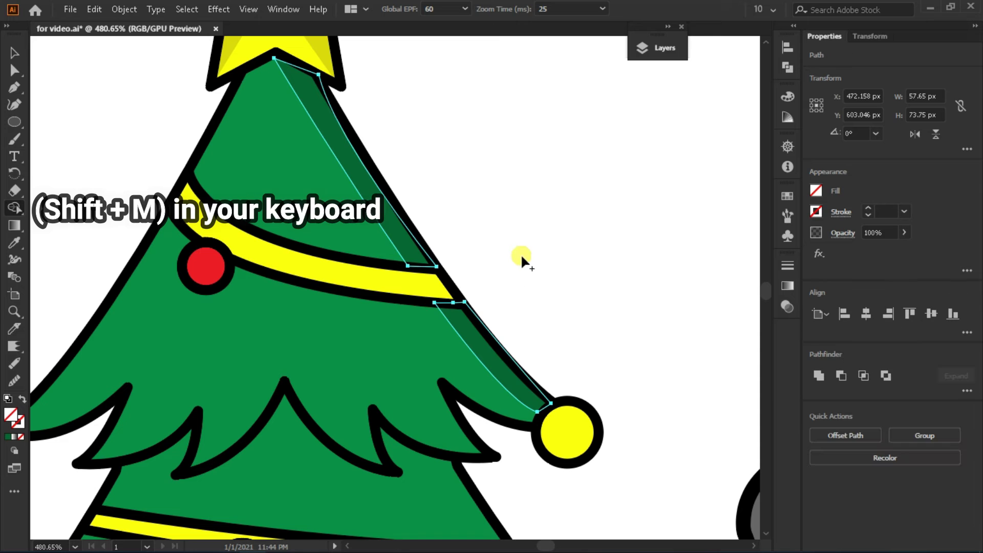
key("ctrl+shift+a")
key("z")
scroll(528, 295, "down", 2)
left_click_drag(303, 162, 351, 202)
Step: Draw a dark shading shape under the star and round its top corner
key("p")
left_click(384, 179, "ctrl")
left_click(390, 163)
left_click(413, 207, "ctrl")
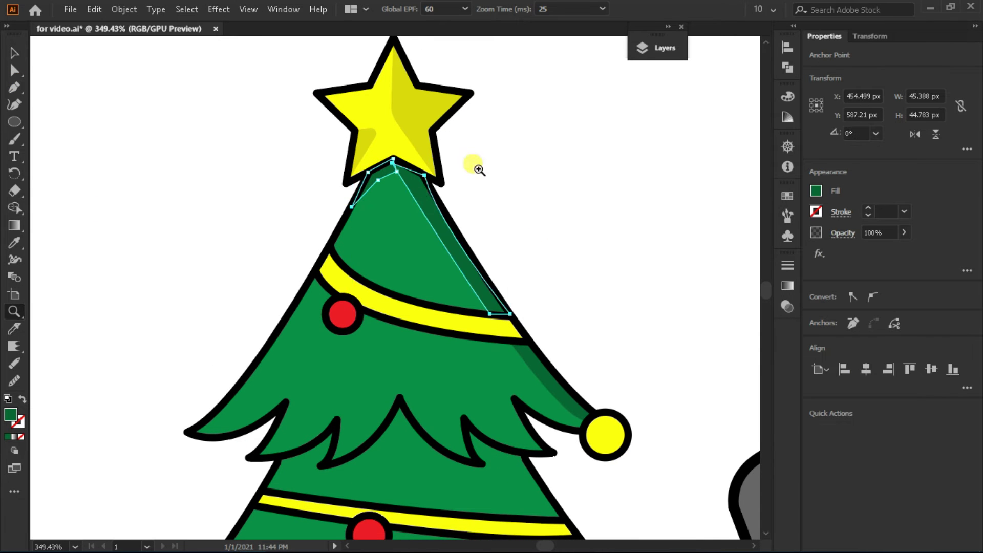
scroll(472, 158, "up", 5)
scroll(419, 158, "up", 5)
left_click(416, 159)
left_click_drag(425, 169, 508, 234)
scroll(508, 234, "down", 10)
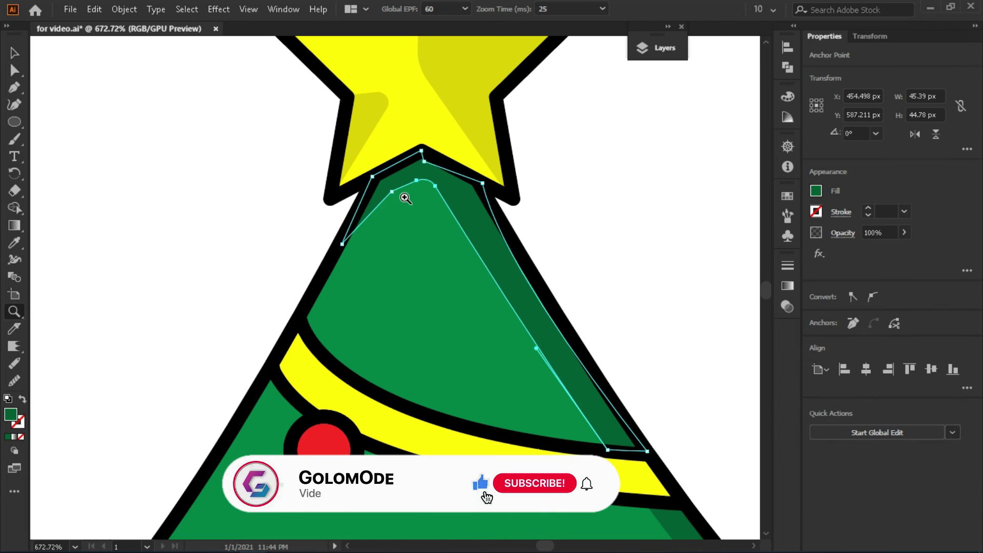
Step: Draw a shadow shape beneath the upper garland along the yellow band
left_click(681, 220)
key("z")
mouse_move(386, 265)
left_mouse_down()
mouse_move(424, 248)
mouse_move(356, 225)
left_mouse_up()
left_click(386, 265)
left_click(559, 280)
left_click(366, 266)
key("a")
left_click(622, 285)
left_click(560, 291)
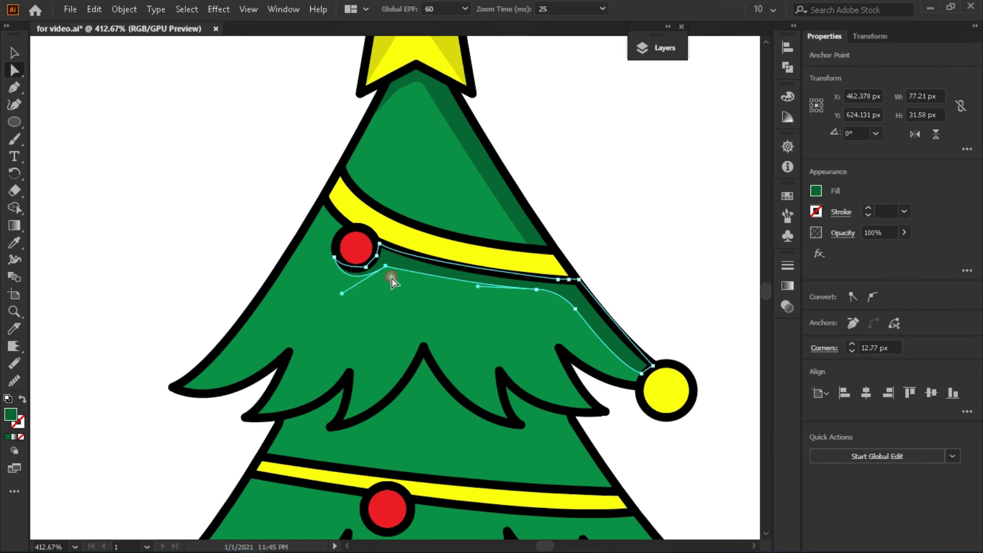
key("v")
left_click(608, 222)
Step: Begin a curved shading path up the top tier's left edge
key("p")
left_click(204, 392)
left_click_drag(323, 204, 347, 124)
left_click_drag(132, 419, 132, 419)
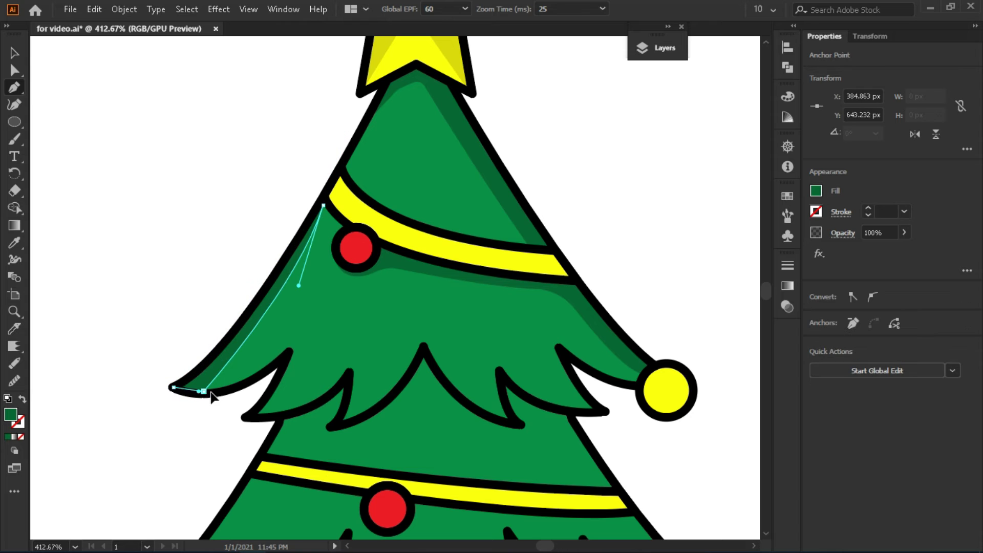
key("v")
left_click(204, 428)
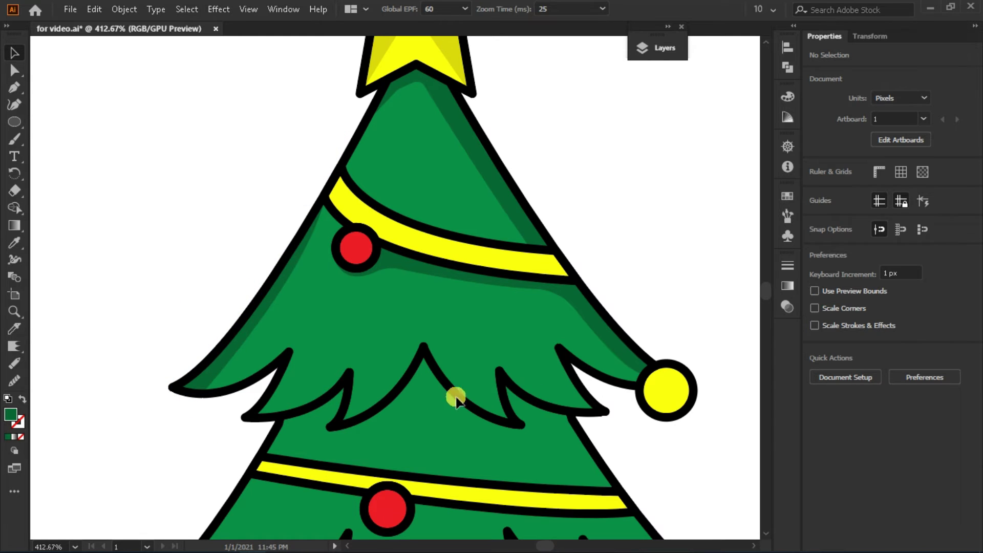
Step: Draw a closed shadow shape under the top tier's right branch tip
left_click_drag(456, 397, 152, 158)
left_click_drag(582, 343, 604, 341)
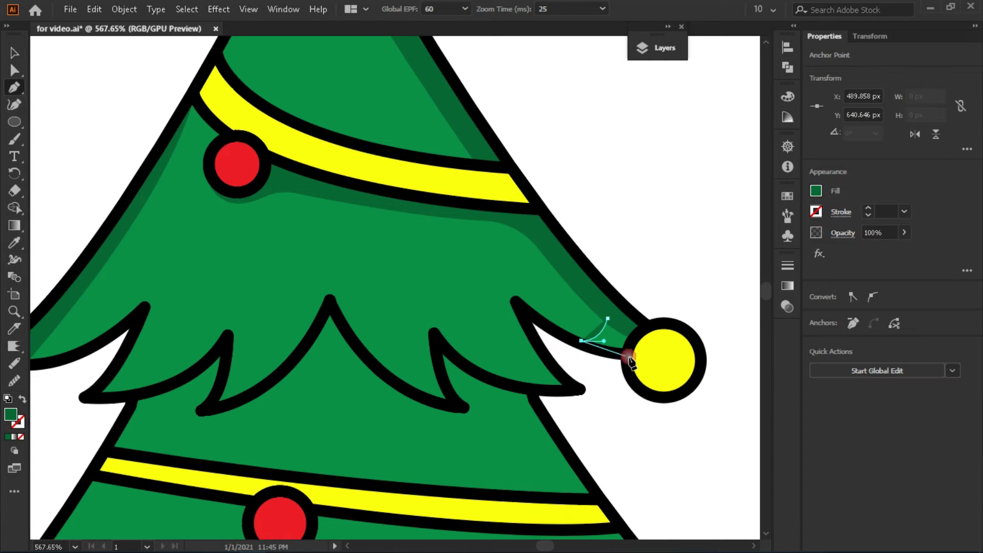
left_click(608, 320)
key("a")
left_click(587, 324)
left_click(614, 284)
key("ctrl+shift+a")
Step: Add a shadow inside the right branch notch, reshaping it to fit the branch
key("p")
left_click(521, 289)
left_click_drag(577, 370, 547, 376)
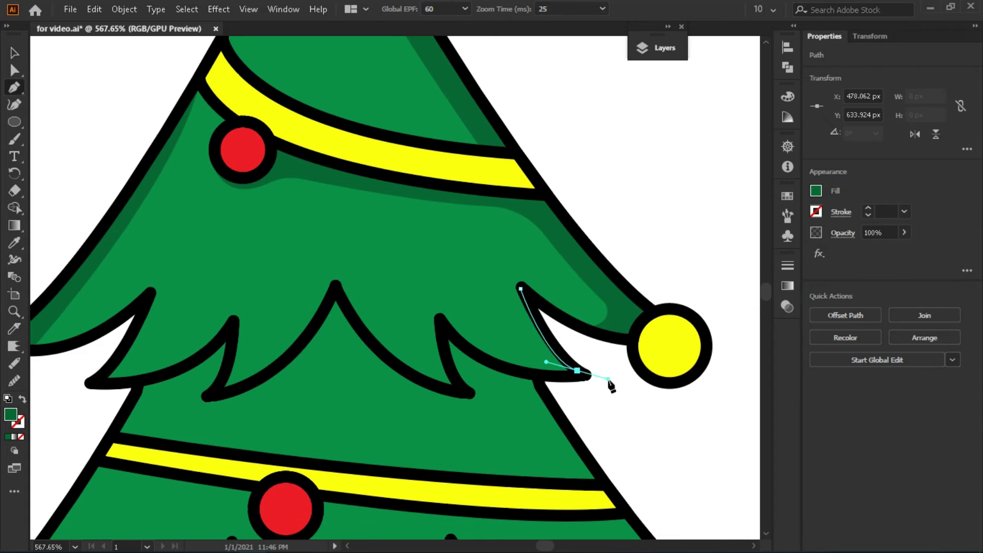
left_click(511, 369)
left_click(521, 289)
key("a")
left_click(519, 379)
left_click_drag(520, 379, 531, 337)
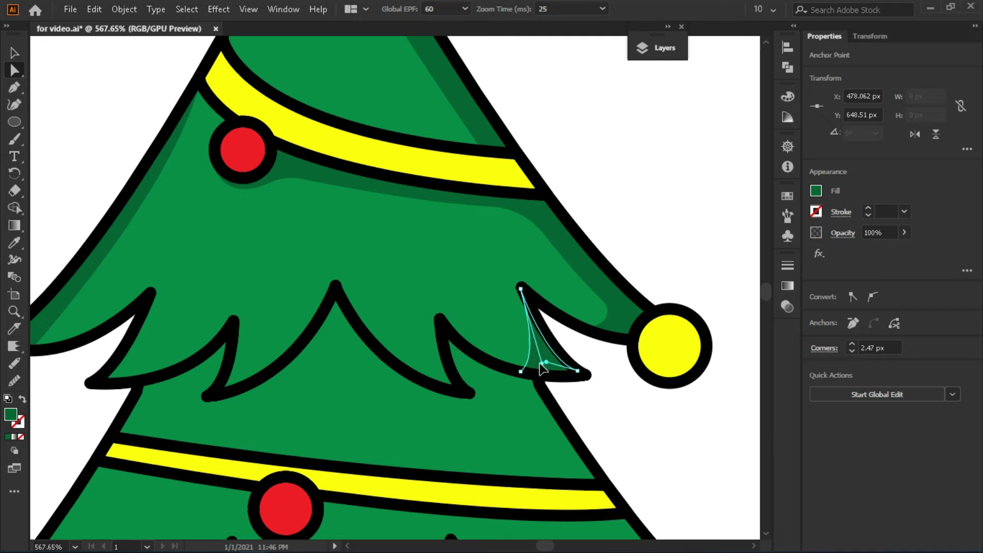
key("ctrl+shift+a")
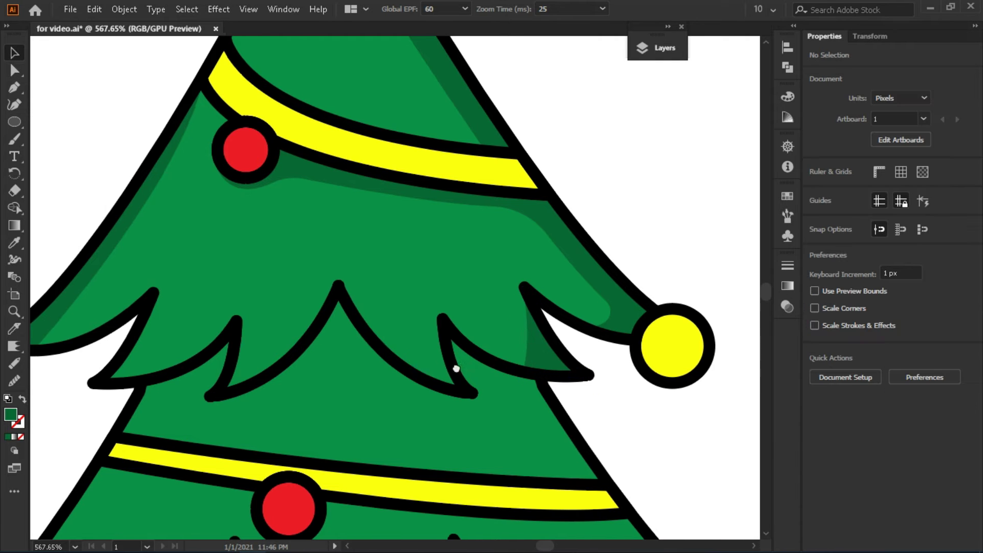
Step: Draw a curved shadow along the left branch notch, then zoom out to the middle tier
key("p")
scroll(307, 329, "left", 3)
left_click(220, 295)
left_click_drag(159, 383, 146, 394)
left_click_drag(287, 342, 329, 297)
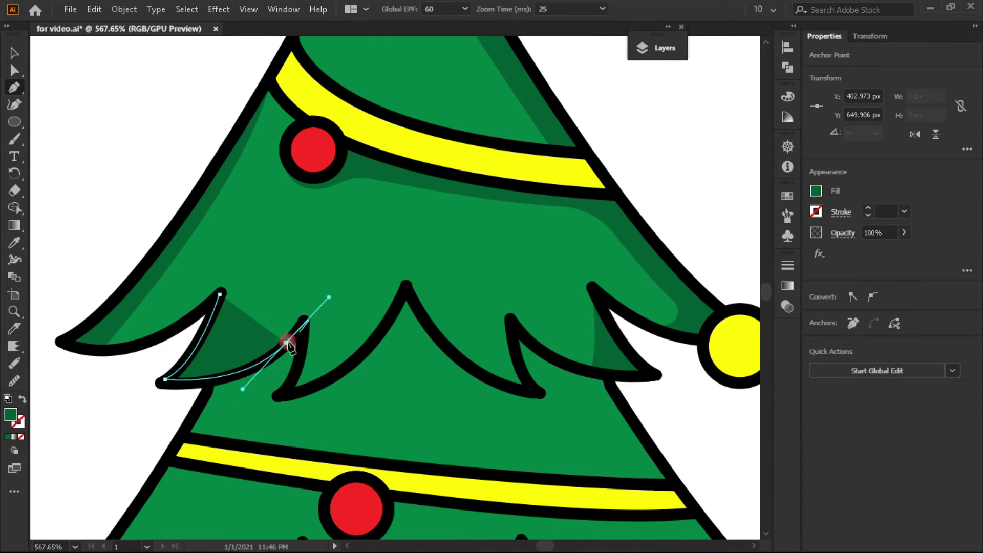
left_click_drag(220, 361, 241, 345)
key("ctrl+shift+a")
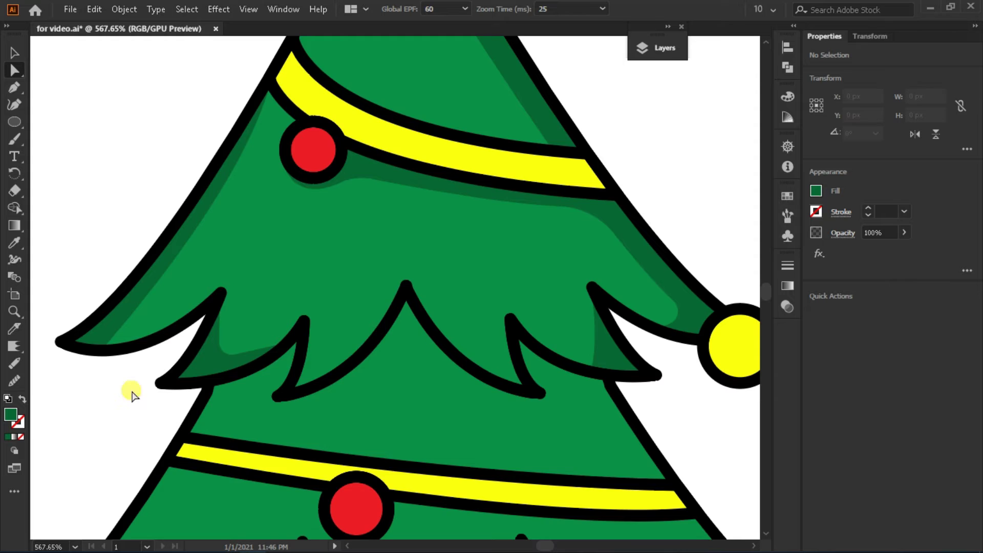
key("z")
left_click(284, 320, "alt")
Step: Start a middle-tier shadow from below the notch across the middle branch
key("p")
left_click(266, 344)
left_click_drag(353, 292, 361, 310)
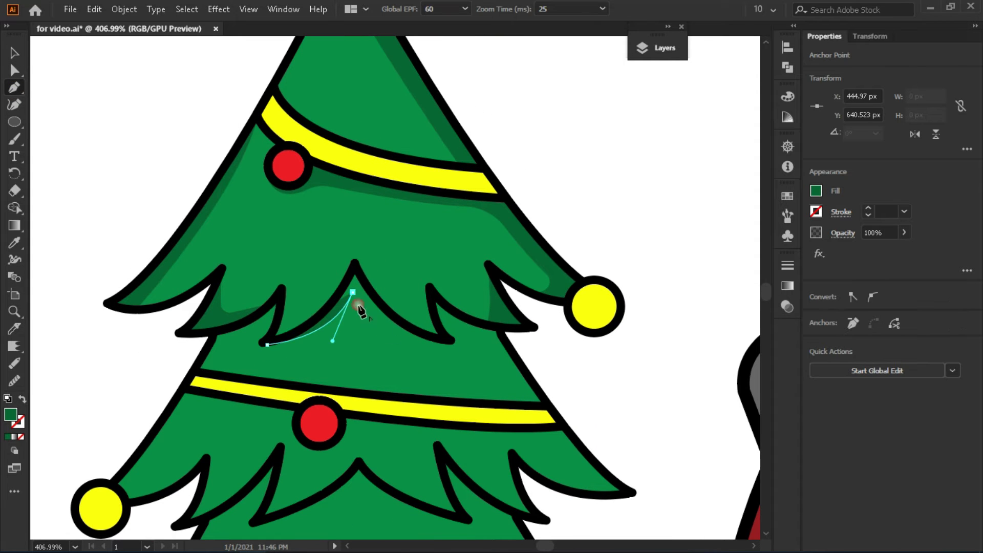
left_click_drag(464, 348, 524, 333)
left_click(439, 279)
left_click(478, 331)
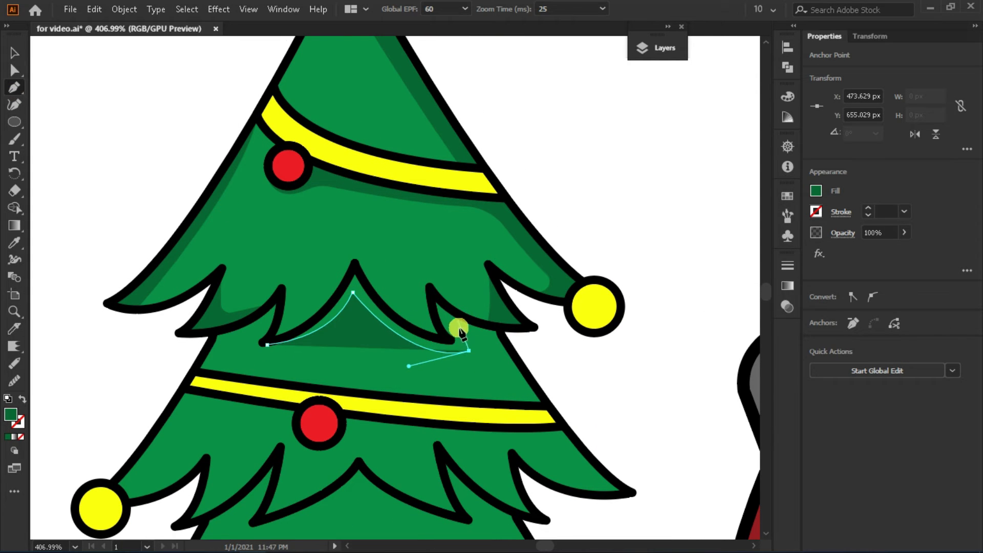
left_click_drag(621, 494, 660, 507)
Step: Finish the middle-tier shadow at the branch tip and close the shape
left_click(501, 331)
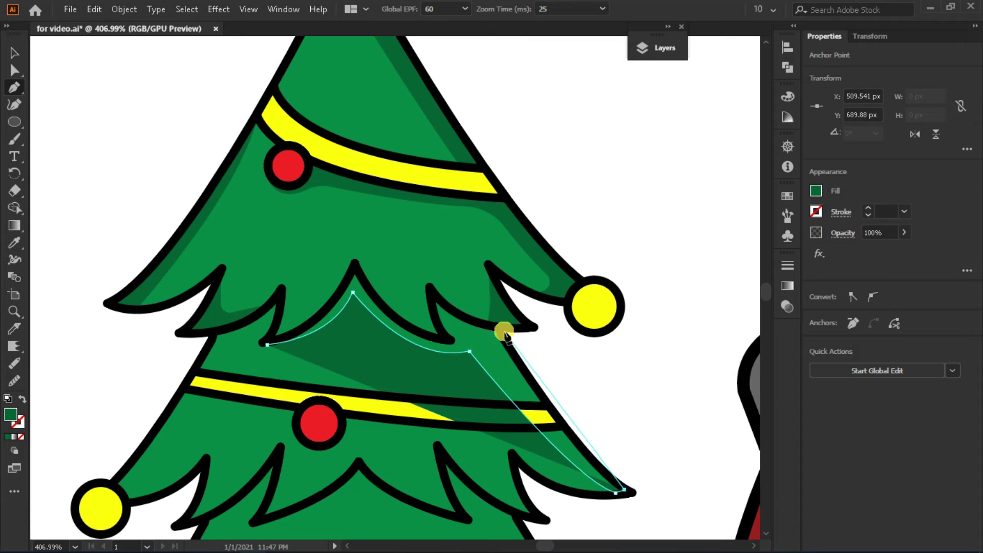
left_click(429, 292)
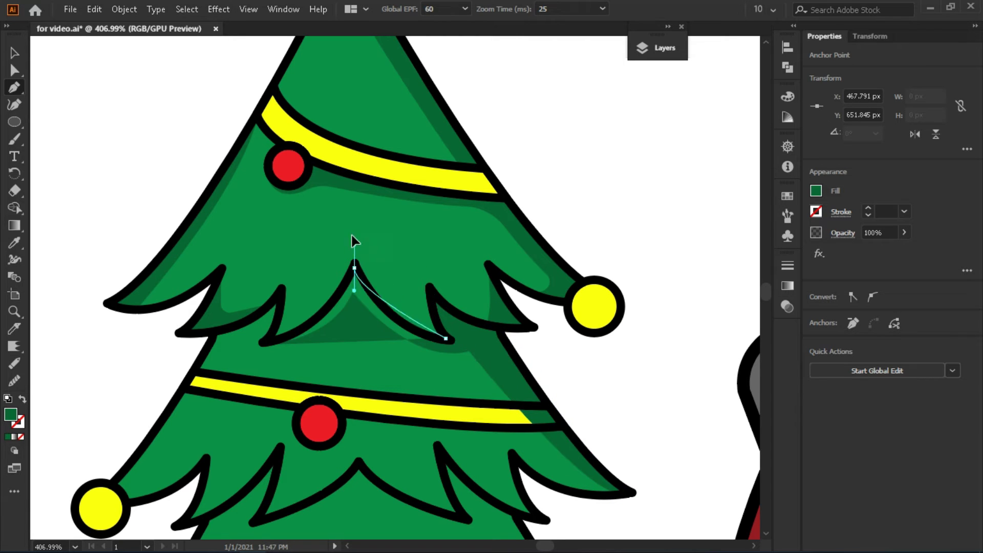
left_click(353, 266)
key("a")
left_click(472, 362)
left_click(353, 296)
left_click(594, 348)
Step: Draw a shadow under the lower yellow garland and fill it dark green
left_click(18, 92)
left_click_drag(492, 404, 572, 403)
left_click(507, 366)
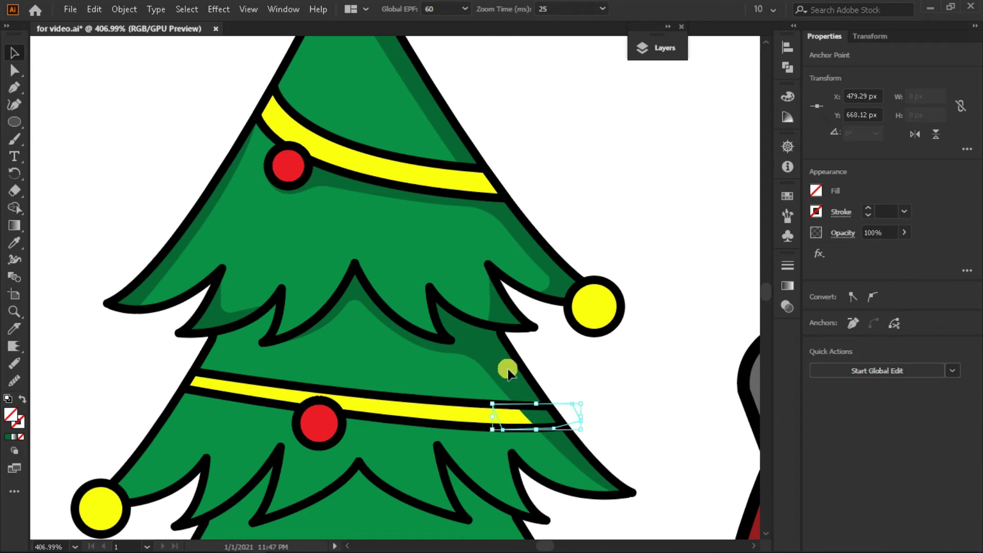
left_click(15, 211)
left_click(592, 411)
left_click(12, 85)
Step: Outline a shadow along the tree's left edge and adjust its points
left_click(224, 344)
left_click_drag(182, 434, 159, 445)
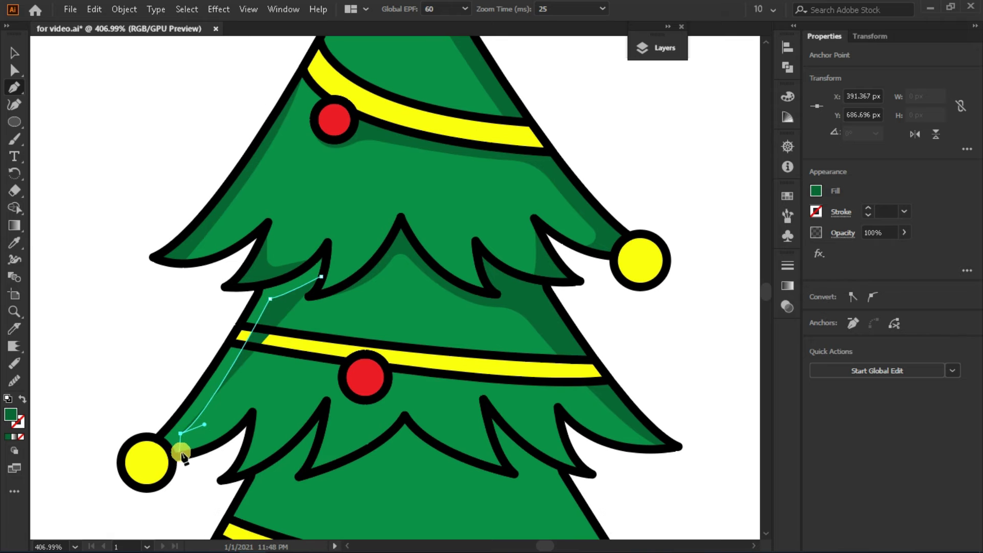
left_click(270, 299)
left_click(300, 274)
left_click(325, 244)
left_click(320, 276)
left_click(268, 297, "ctrl")
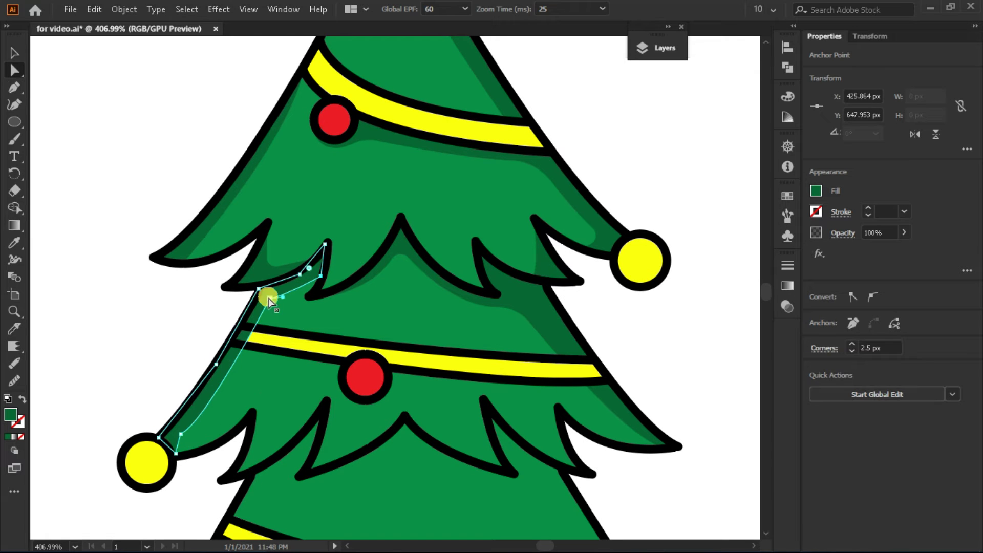
left_click(204, 412)
Step: Merge the left-edge shadow regions into one shape with Shape Builder
left_click(17, 125)
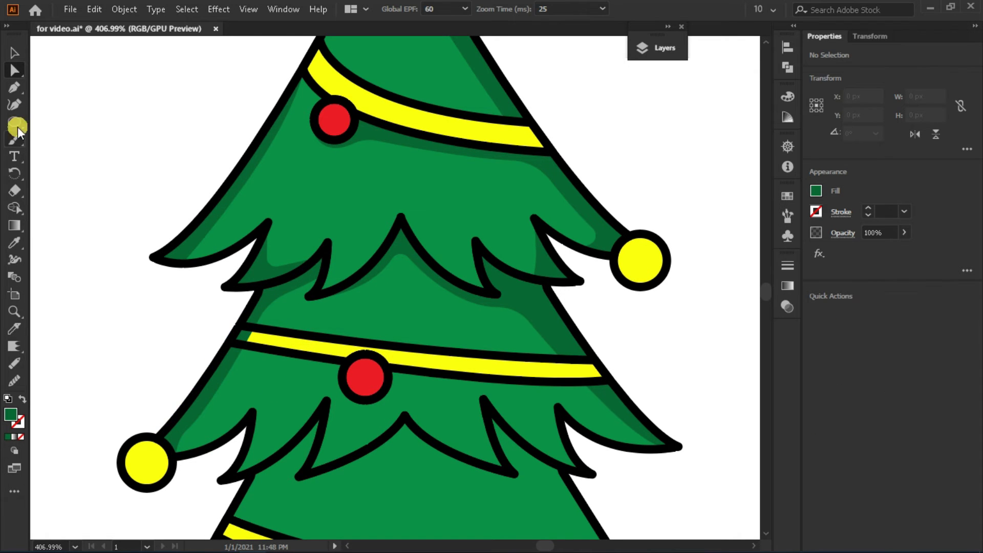
left_click(21, 438)
left_click(273, 332)
left_click(230, 362, "ctrl+shift")
key("shift+m")
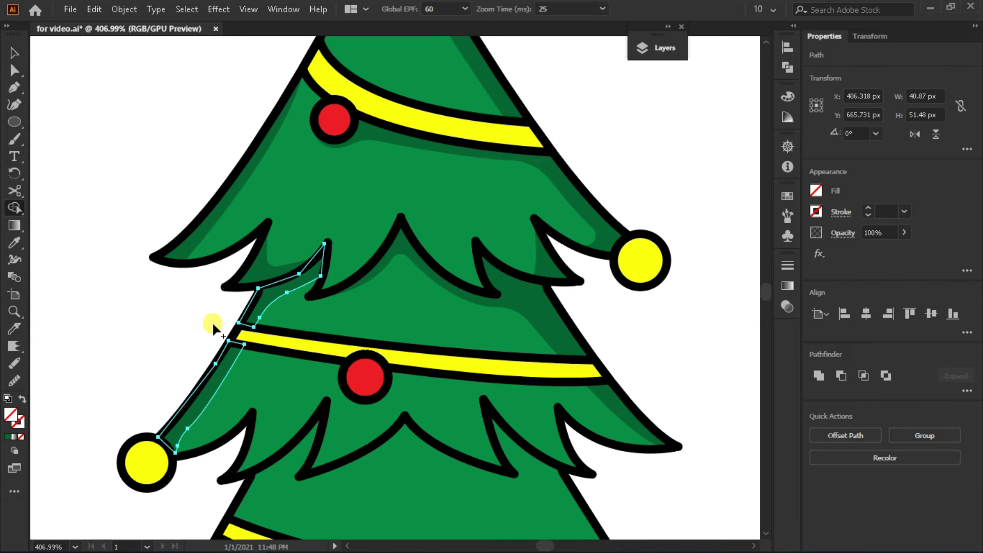
left_click_drag(212, 321, 189, 302)
scroll(453, 407, "up", 2)
Step: Draw a shadow under the garland's right end, from the red ball to the branch tip
key("p")
mouse_move(372, 366)
left_mouse_down()
mouse_move(425, 339)
mouse_move(487, 340)
left_mouse_up()
mouse_move(666, 349)
left_mouse_down()
mouse_move(717, 357)
mouse_move(303, 310)
left_mouse_up()
left_click_drag(513, 317, 514, 302)
left_click(204, 275)
left_click(140, 310)
left_click(208, 326, "ctrl")
left_click(516, 319)
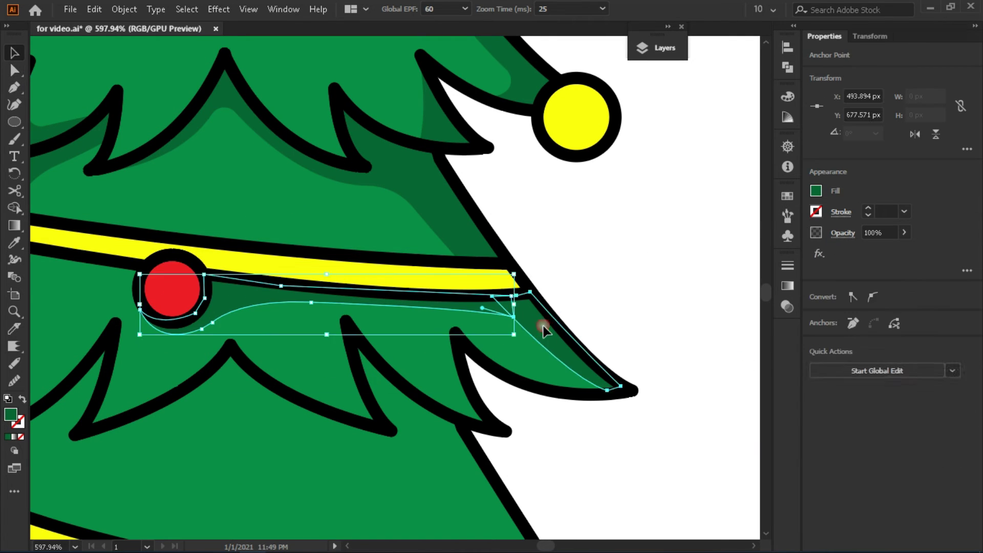
left_click(515, 323)
left_click(519, 358)
Step: Add a notch shadow on the yellow ornament's branch
left_click_drag(450, 359, 546, 366)
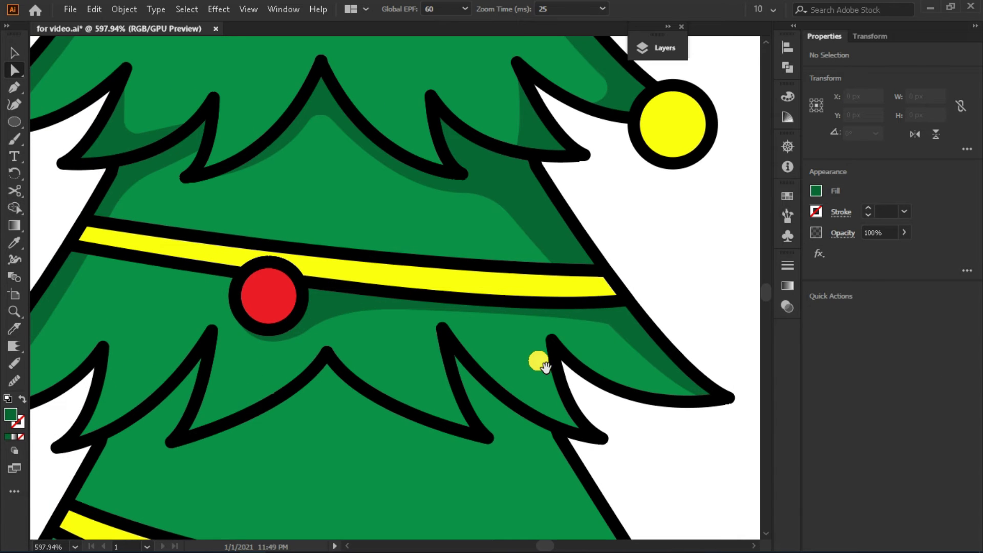
scroll(200, 379, "left", 5)
scroll(226, 270, "down", 3)
key("p")
left_click_drag(239, 347, 255, 340)
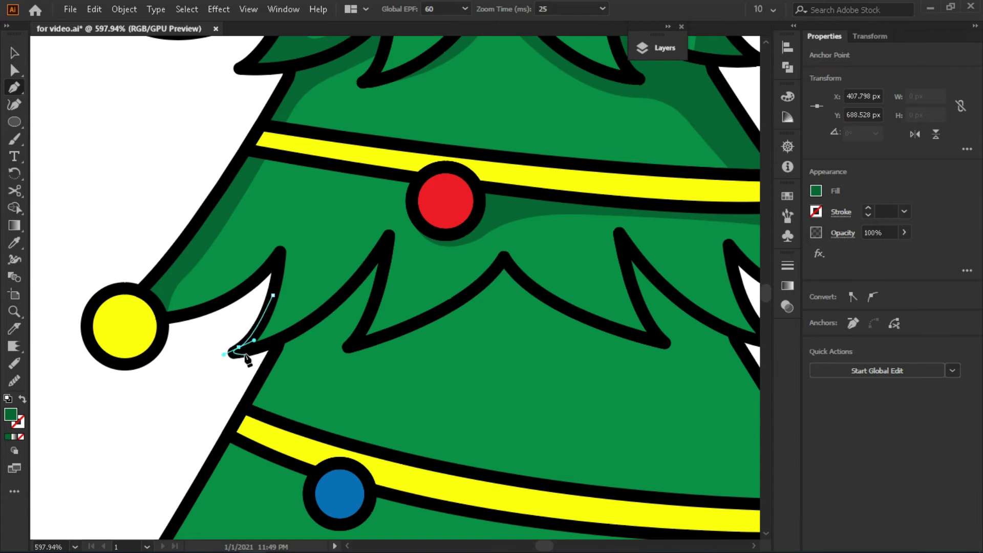
left_click(286, 312)
left_click(273, 296)
left_click(238, 347)
left_click(286, 312, "ctrl")
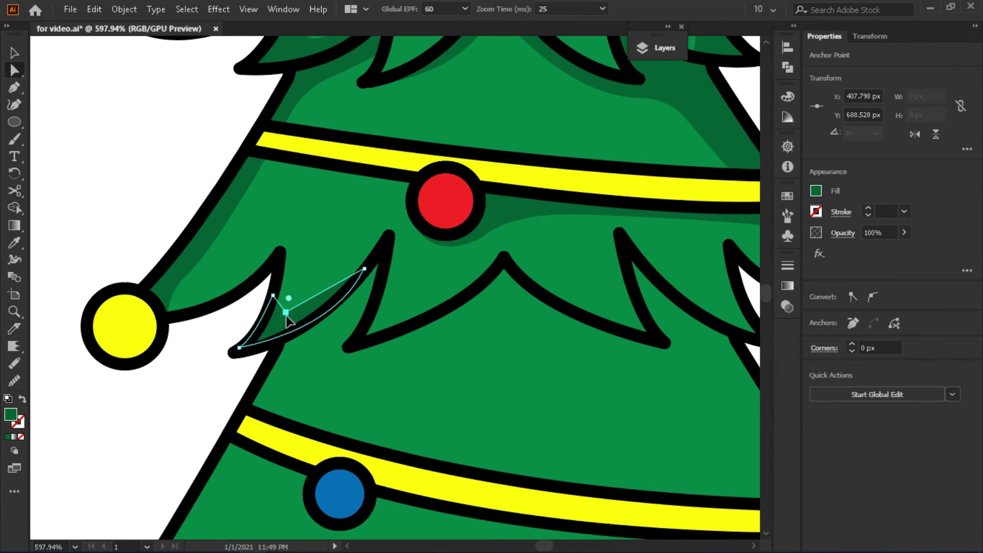
key("ctrl+shift+a")
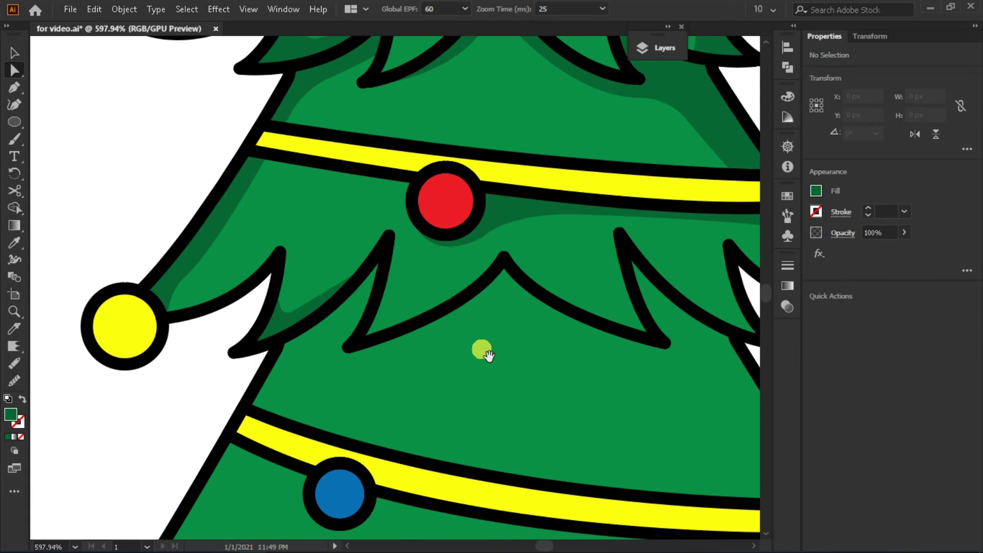
Step: Draw a curved shadow under the middle branch peak
key("z")
scroll(362, 369, "down", 3)
left_click_drag(435, 355, 465, 352)
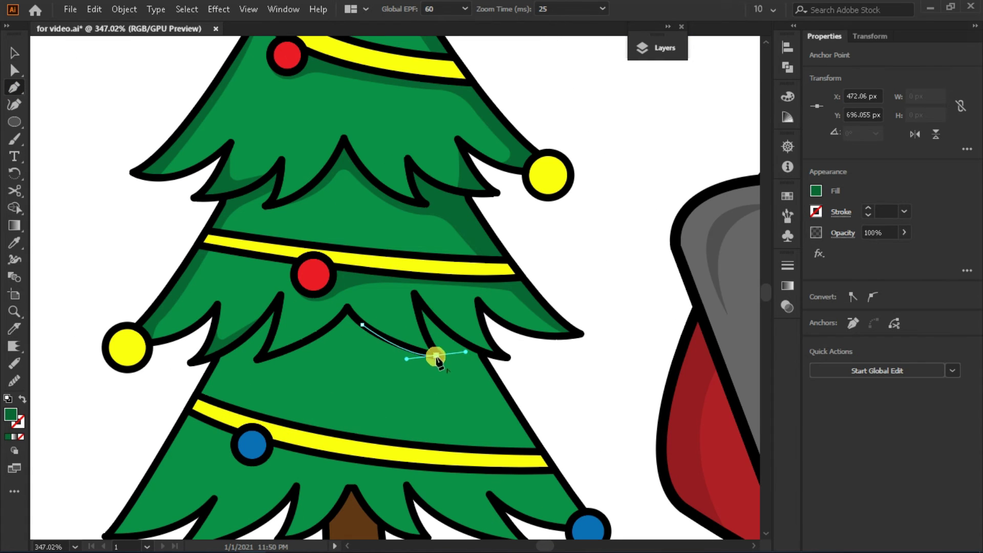
left_click(414, 281)
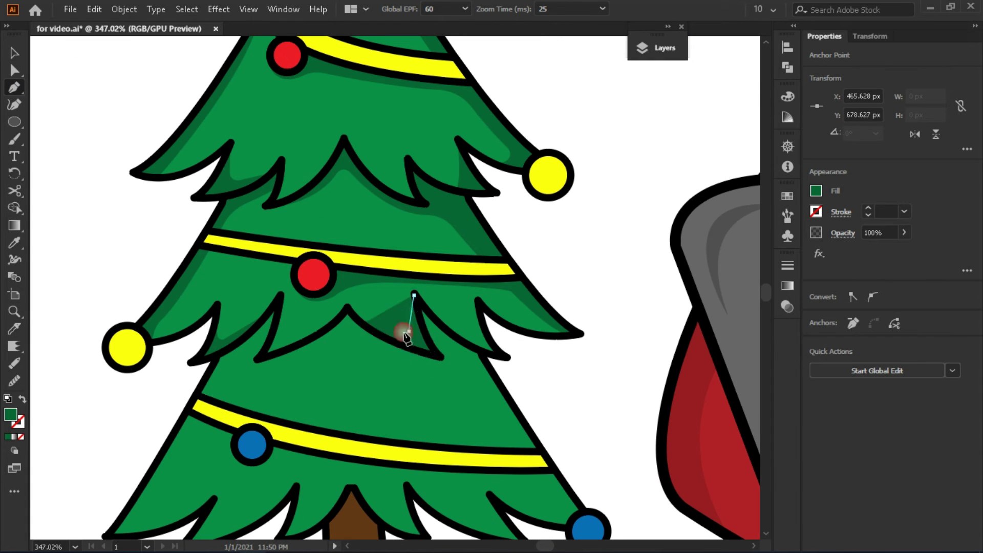
left_click(582, 259, "ctrl")
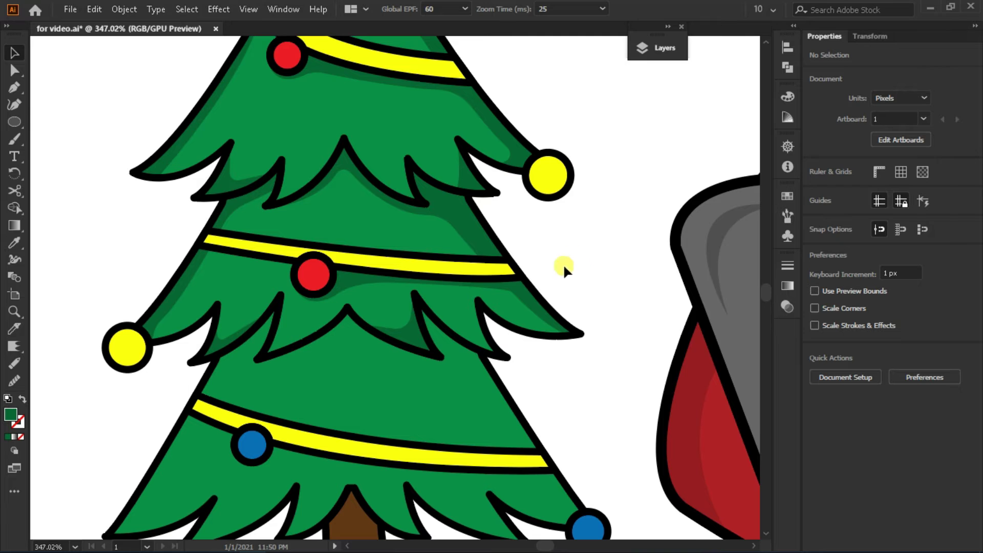
Step: Outline a shadow beneath the next branch peak and smooth its edge with the Curvature tool
left_click_drag(563, 263, 574, 228)
key("p")
left_click(269, 324)
left_click_drag(356, 295, 387, 272)
left_click(448, 322)
left_click(357, 273)
left_click(391, 358, "ctrl")
key("shift+asciitilde")
left_click(396, 307)
left_click(450, 324)
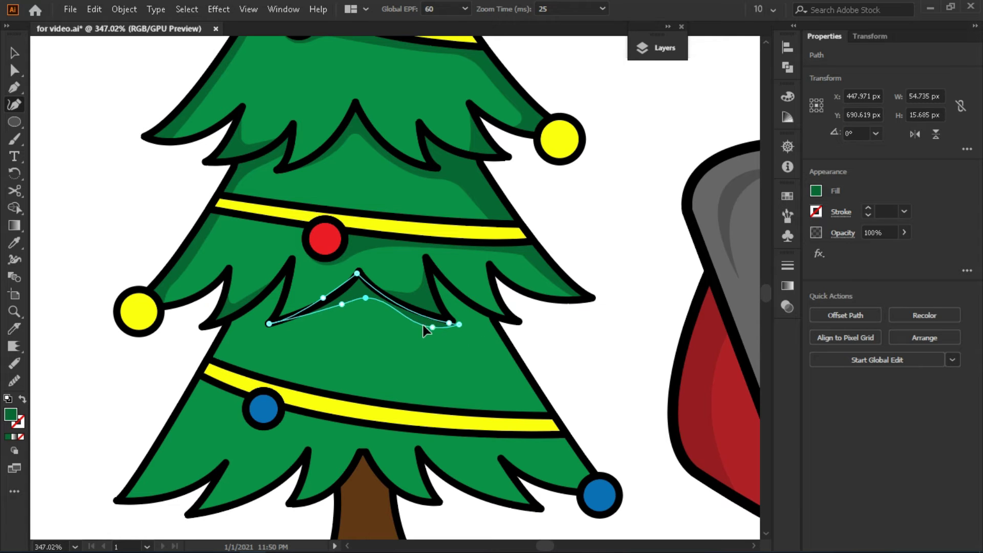
left_click(494, 341, "ctrl")
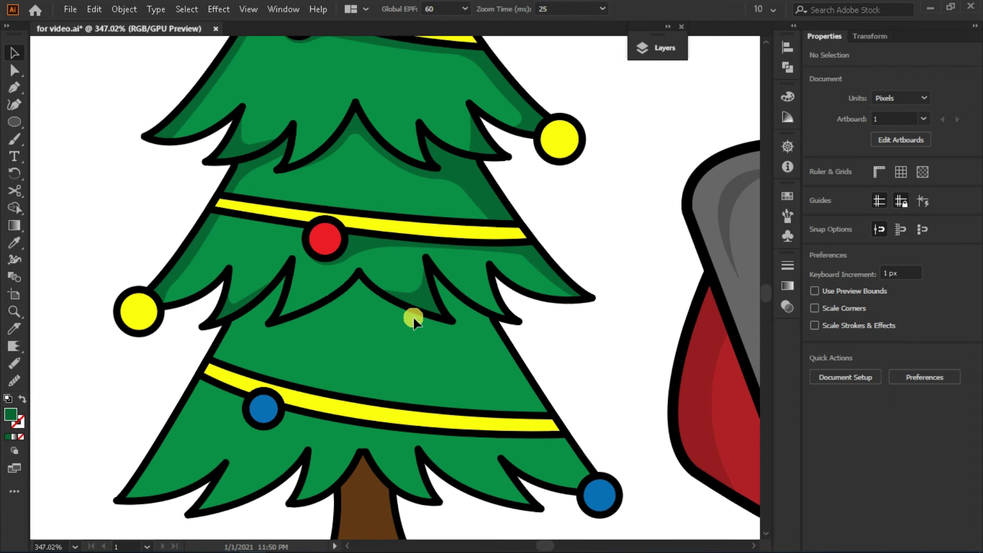
Step: Complete and close the peak shadow shading the lower tier's top
key("p")
left_click(270, 323)
left_click(449, 322)
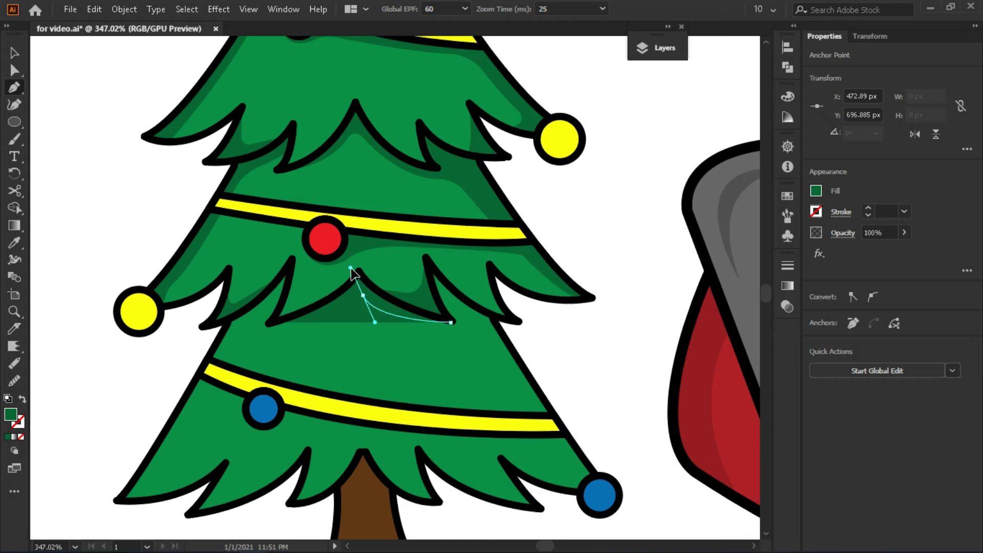
left_click_drag(354, 274, 354, 277)
left_click(270, 323)
left_click(359, 295, "ctrl")
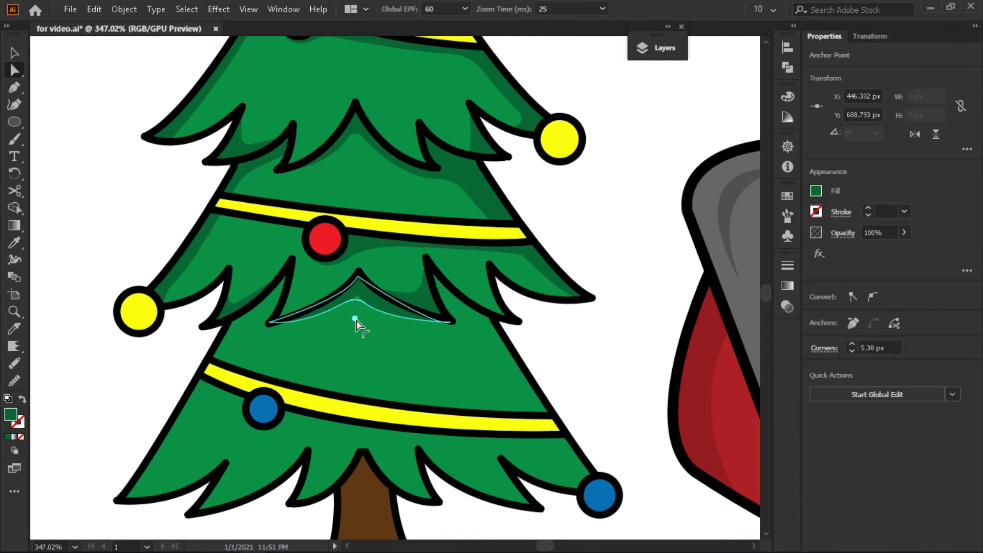
scroll(356, 308, "down", 3)
key("p")
scroll(359, 246, "right", 4)
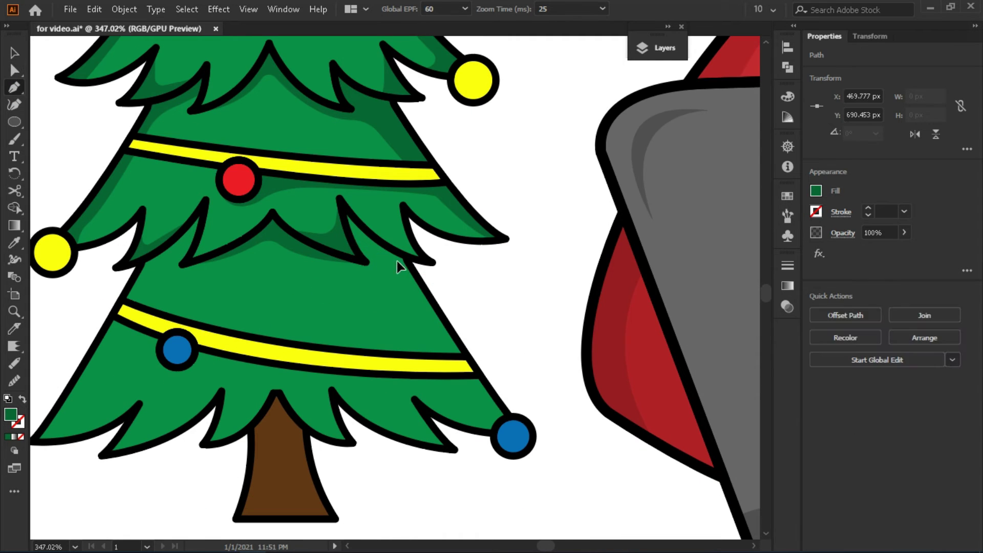
Step: Pen-draw a dark-green shadow along the bottom tier's right edge
left_click(353, 240)
left_click_drag(393, 260, 401, 258)
left_click(507, 418)
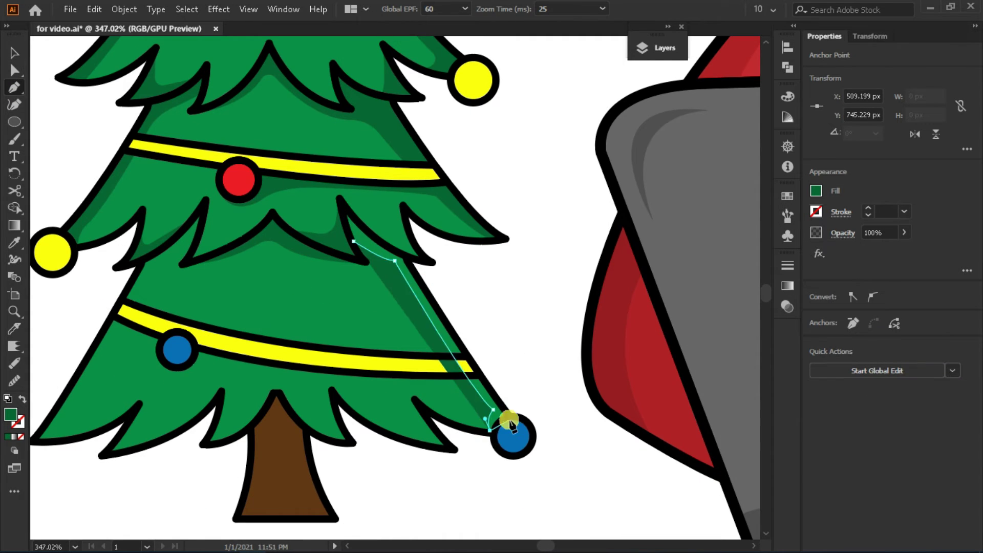
left_click(405, 258)
left_click(341, 202)
key("a")
left_click(375, 289)
left_click(527, 321)
Step: Draw a helper shape over the lower garland and merge it into the right-edge shadow with Shape Builder
left_click(15, 87)
left_click(429, 354)
left_click(58, 439)
left_click(509, 354)
left_click(506, 372)
left_click(441, 376)
left_click(429, 354)
left_click(464, 358, "shift")
key("shift+m")
left_click_drag(451, 364, 386, 314)
key("ctrl+shift+a")
scroll(387, 314, "left", 2)
Step: Draw a shadow on the lower-left branch near the blue ornament
key("p")
left_click(104, 439)
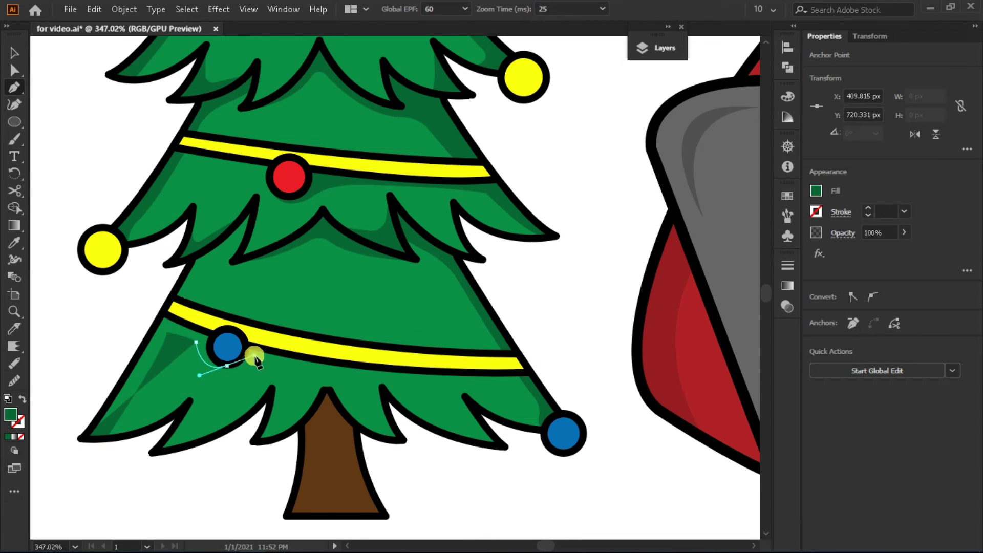
left_click(212, 338)
left_click(165, 313)
left_click(83, 439)
key("a")
key("ctrl+shift+a")
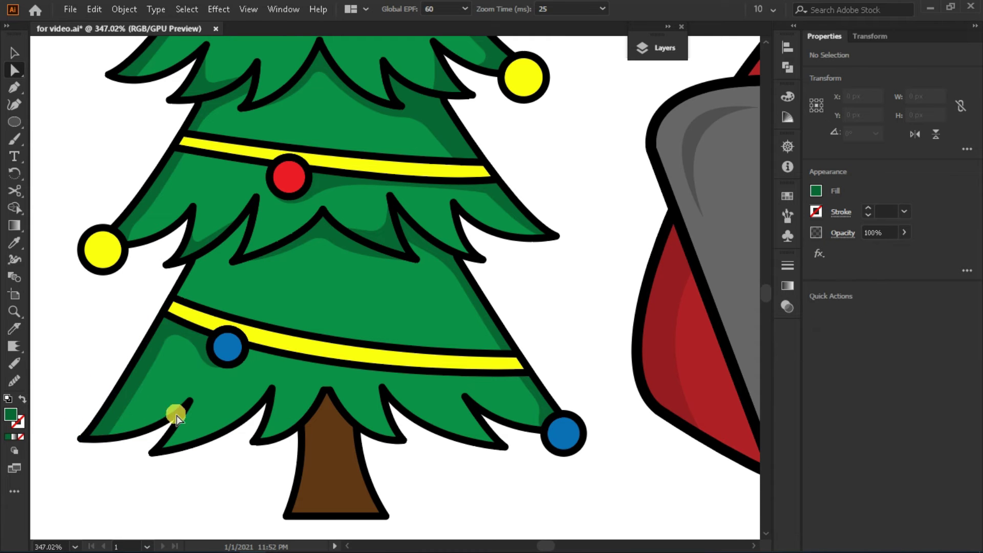
Step: Draw a shadow shape below the lower garland
key("p")
left_click(214, 353)
left_click_drag(548, 353, 495, 371)
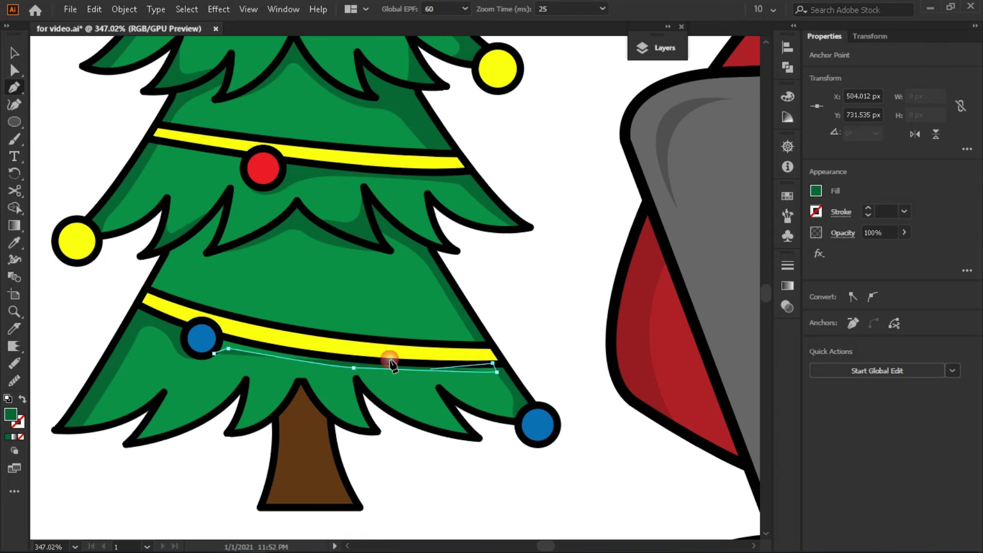
left_click(214, 353)
key("a")
left_click(229, 348)
left_click(369, 451)
Step: Merge the under-garland shadow with the right-edge shadow using Shape Builder
key("v")
left_click(484, 362, "shift")
key("shift+m")
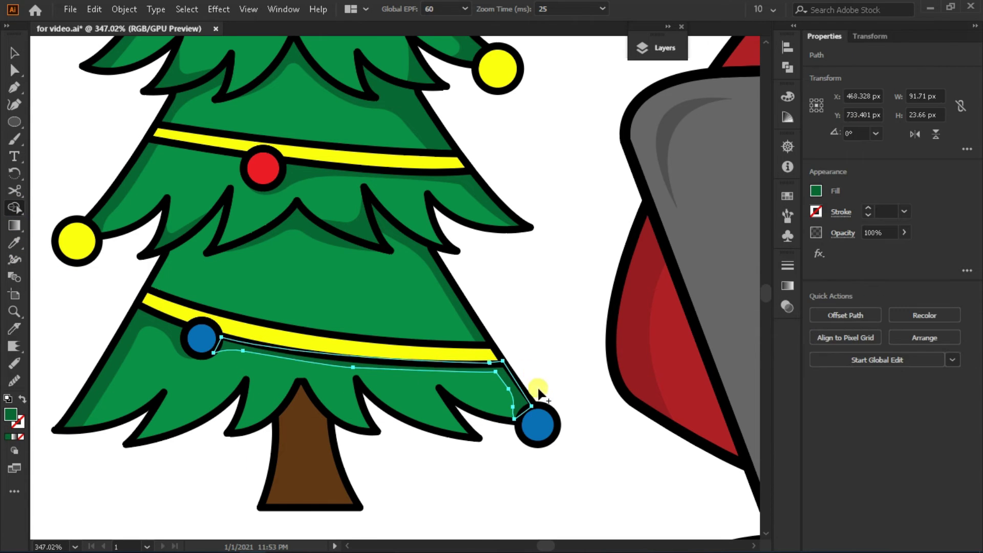
left_click_drag(539, 394, 492, 377)
key("v")
left_click(532, 324)
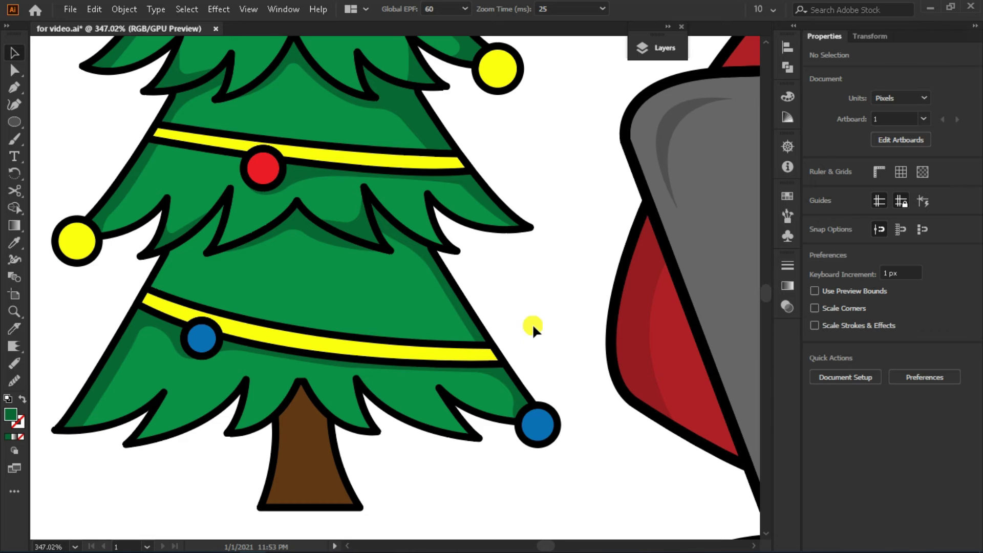
Step: Draw a curved shadow under the left middle branch up to its tip
left_click_drag(533, 323, 602, 334)
key("p")
left_click_drag(228, 303, 246, 274)
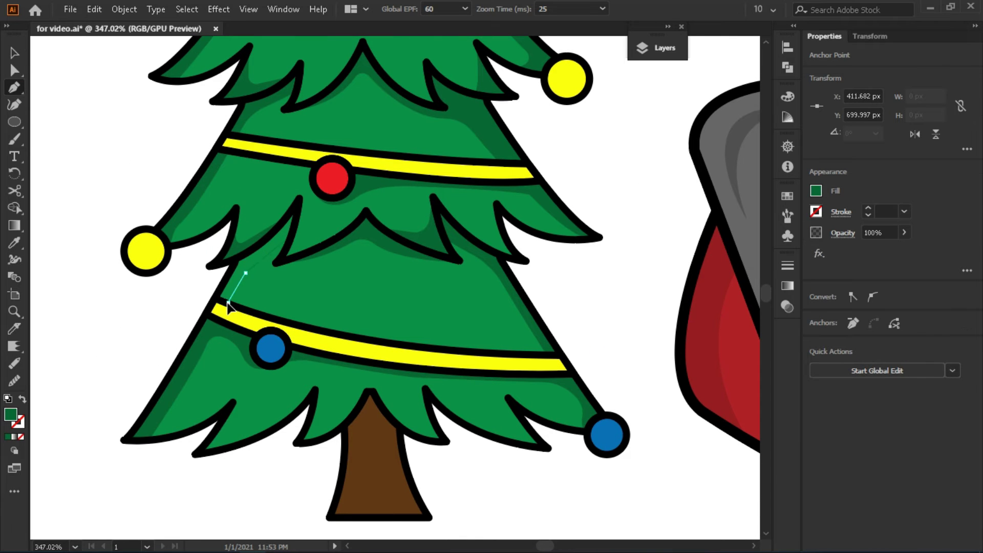
left_click(295, 210)
key("a")
left_click(245, 275)
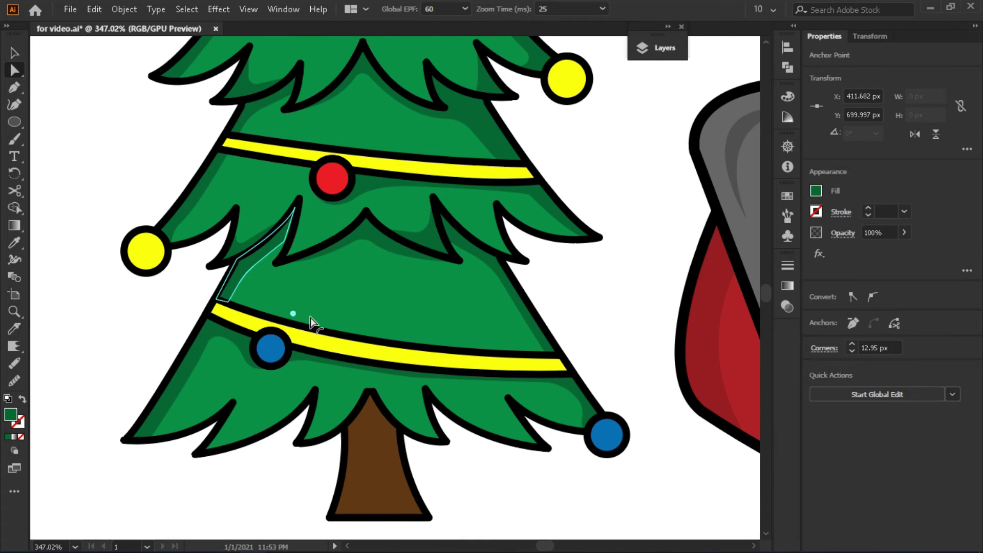
scroll(292, 236, "up", 5)
left_click(303, 144)
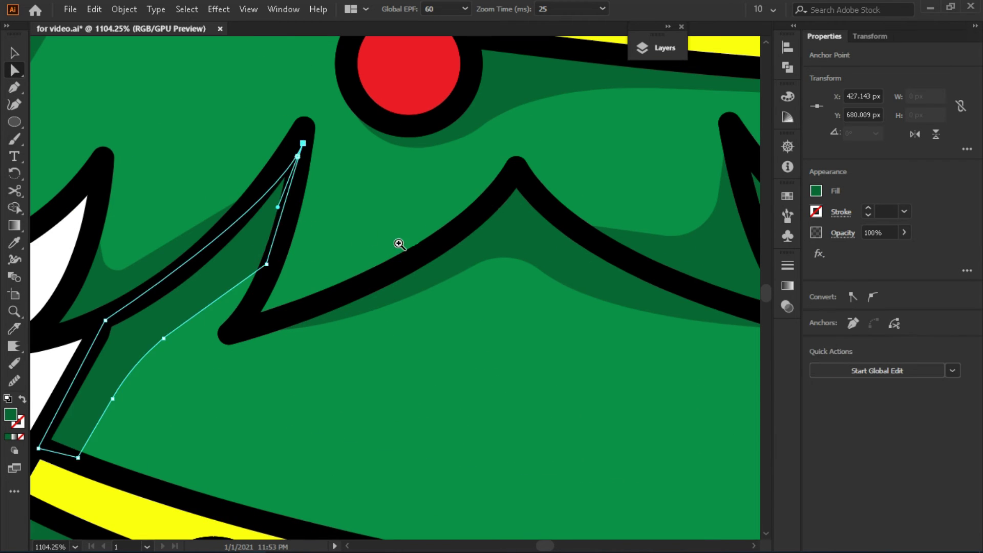
scroll(400, 244, "down", 10)
scroll(648, 292, "up", 5)
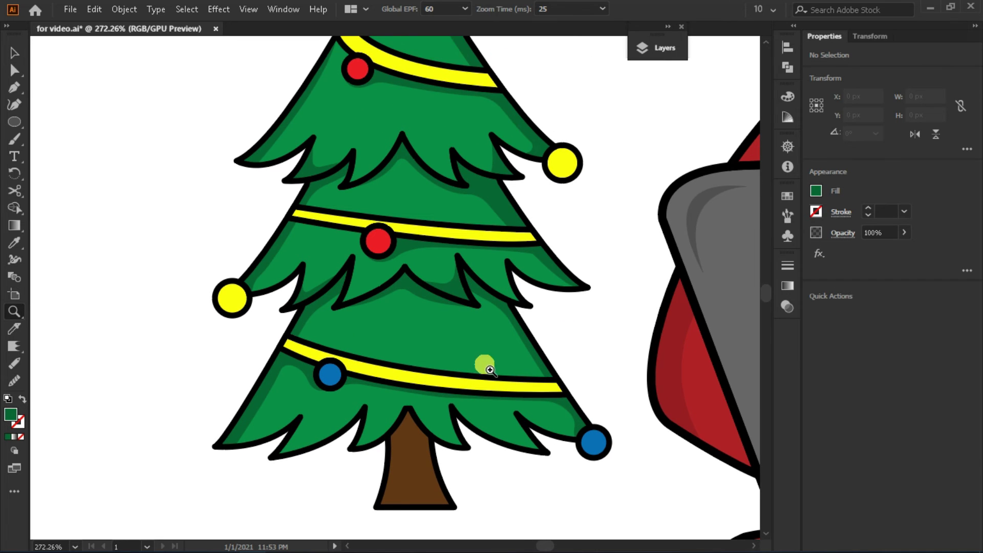
scroll(483, 365, "up", 1)
Step: Draw a shadow on the left side of the trunk along the branch edge
key("p")
left_click(244, 432)
left_click_drag(349, 376, 391, 325)
left_click(342, 383)
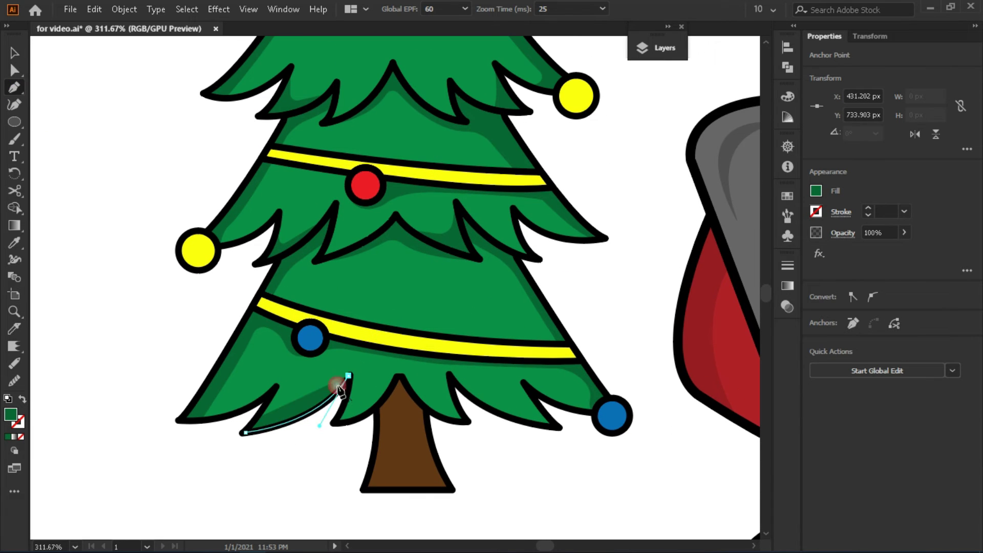
scroll(329, 397, "right", 2)
left_click(291, 420)
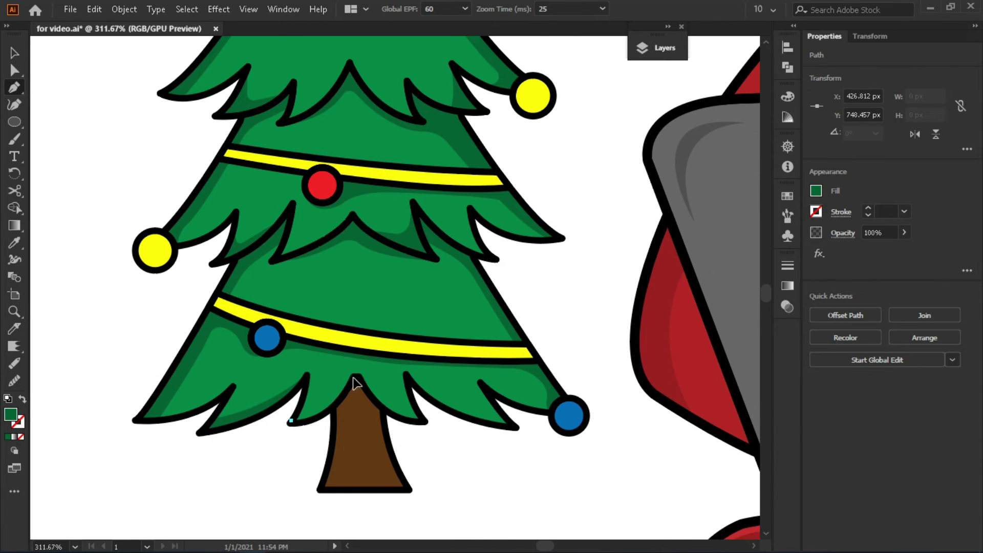
left_click(292, 421)
left_click(324, 400, "ctrl")
Step: Copy the trunk shadow, reflect it 180°, and move it to the trunk's right side
left_click(285, 468, "ctrl")
key("v")
left_click(308, 390)
left_click(241, 410, "shift")
left_click(93, 9)
left_click(132, 78)
left_click(93, 9)
left_click(138, 106)
left_click(915, 135)
key("Right")
key("Right")
key("Right")
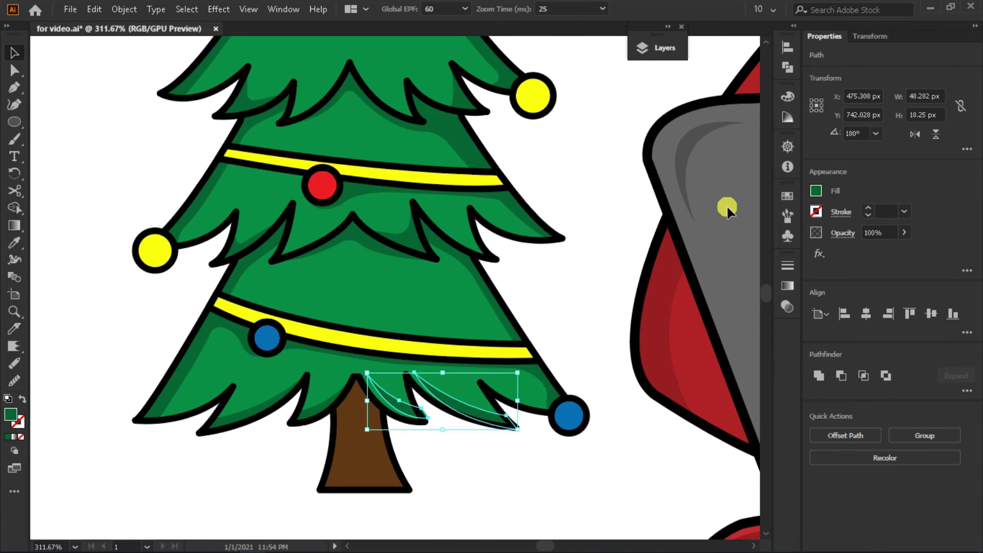
scroll(488, 460, "up", 3)
left_click(472, 400)
Step: Zoom in on the top tier and outline a shading shape on the yellow band
key("ctrl+shift+a")
key("z")
left_click(402, 425, "alt")
left_click(314, 211)
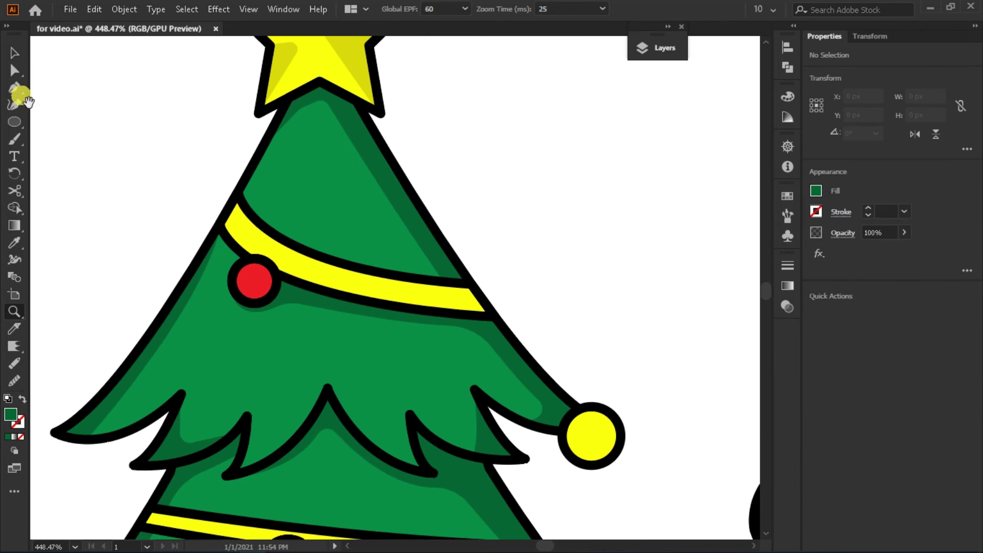
left_click(471, 281)
left_click(493, 313)
left_click_drag(433, 309, 449, 304)
Step: Fill the yellow band shading with a darker yellow using the Eyedropper
left_click(444, 280)
scroll(450, 268, "up", 3)
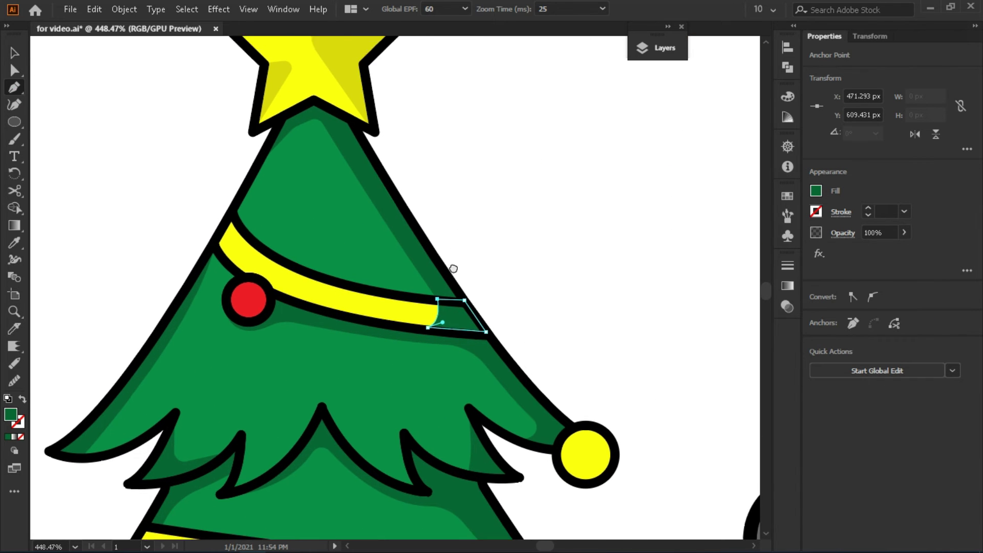
key("i")
left_click(271, 136)
scroll(533, 273, "down", 5)
Step: Pen-draw a shade shape on the lower band's left end
key("p")
left_click(159, 369)
left_click(148, 388)
left_click(132, 384)
left_click(141, 363)
left_click(159, 369)
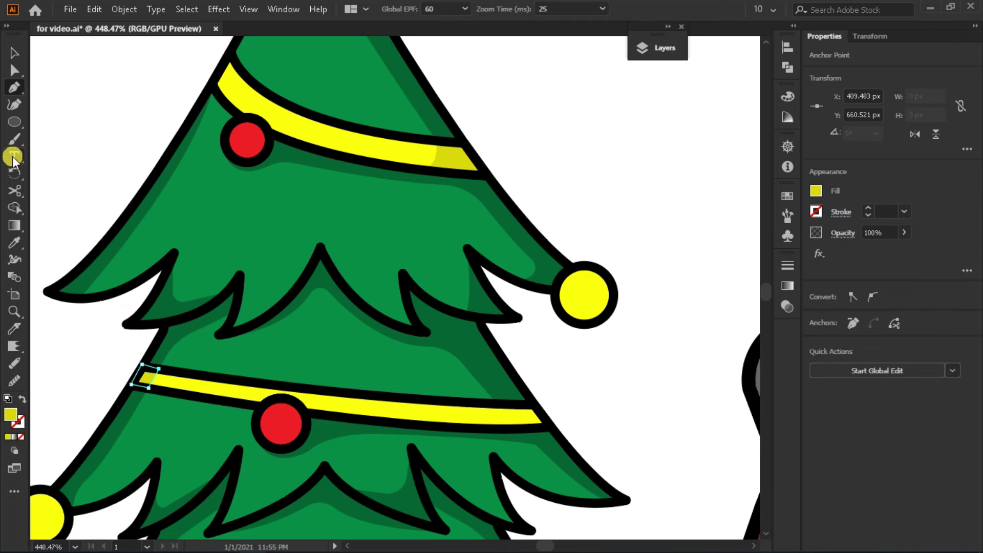
scroll(426, 263, "down", 5)
Step: Add shade shapes on the middle band's end and another lower band's left end
left_click(454, 277)
left_click(409, 298)
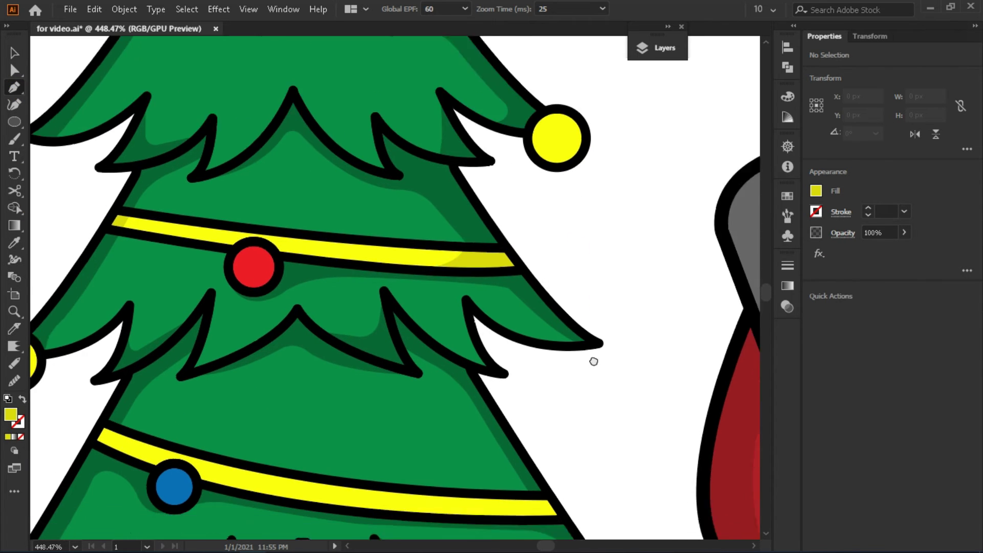
scroll(592, 358, "down", 5)
left_click(200, 270)
left_click(234, 314)
left_click(170, 284)
scroll(406, 346, "down", 2)
Step: Draw a shade shape on the band's right end
left_click(472, 352)
left_click(583, 314)
left_click(611, 341)
left_click(472, 351)
scroll(527, 379, "down", 2)
scroll(274, 193, "up", 4)
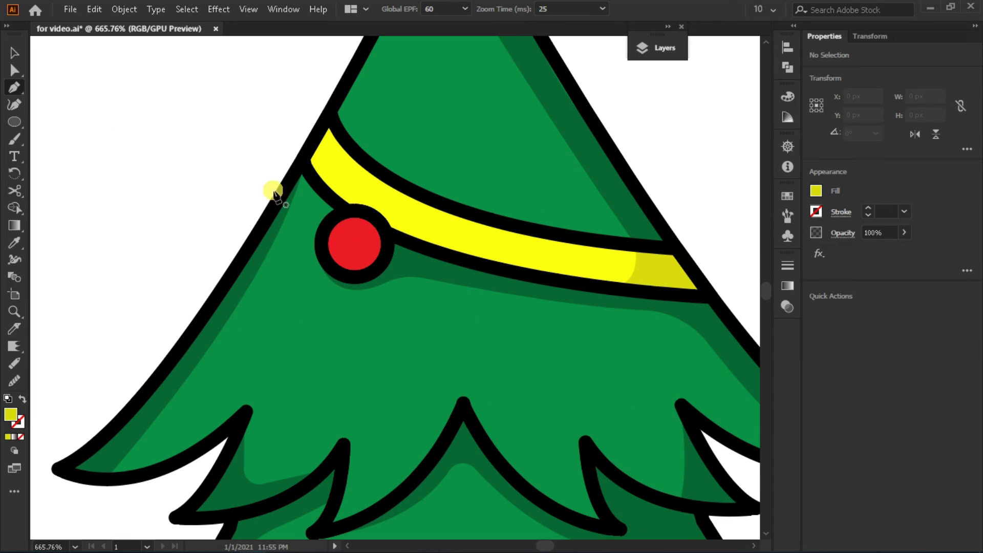
Step: Draw a crescent on the red ornament's right side and fill it darker red
left_click(355, 214)
left_click(387, 249)
left_click(350, 277)
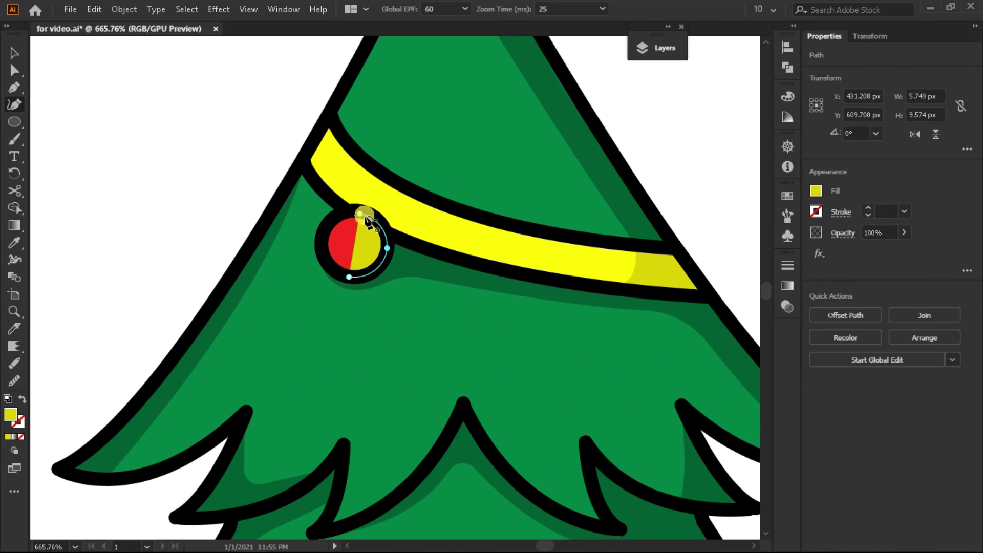
left_click(21, 240)
left_click(340, 244)
left_click(816, 190)
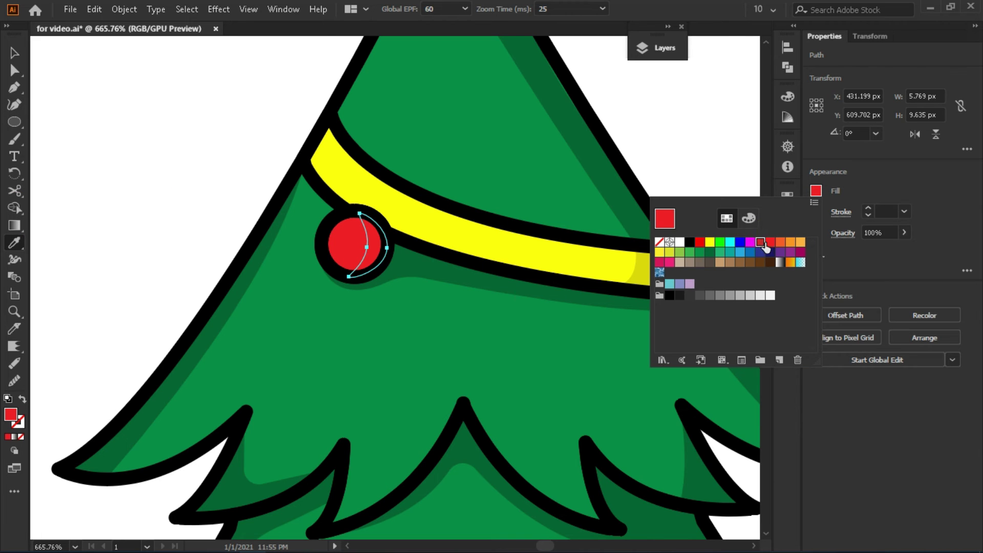
left_click(770, 242)
left_click(703, 167)
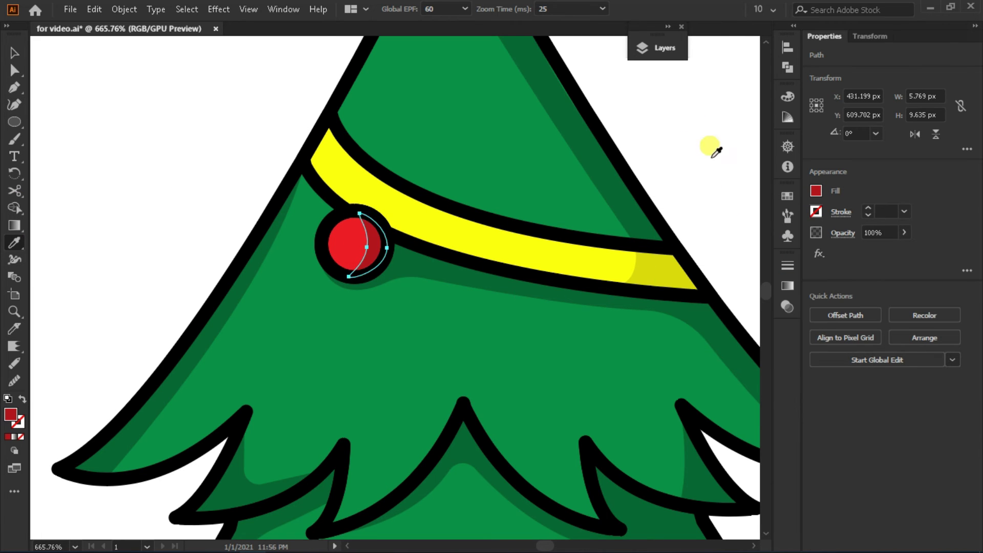
Step: Zoom to the branch-tip yellow ball and draw a Curvature crescent on its right side
key("z")
left_click_drag(555, 244, 547, 266)
left_click(16, 92)
left_click(469, 286)
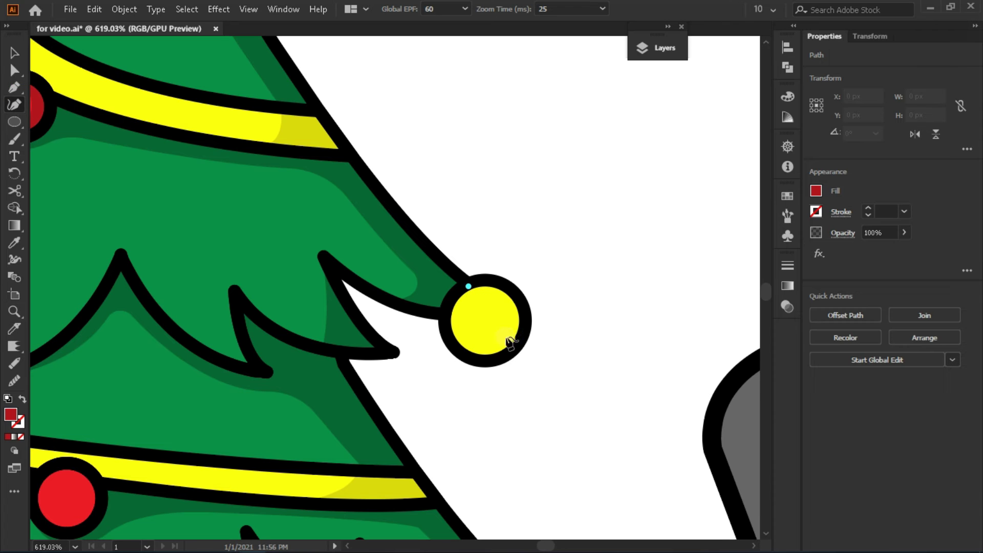
left_click_drag(500, 332, 513, 308)
left_click(485, 313)
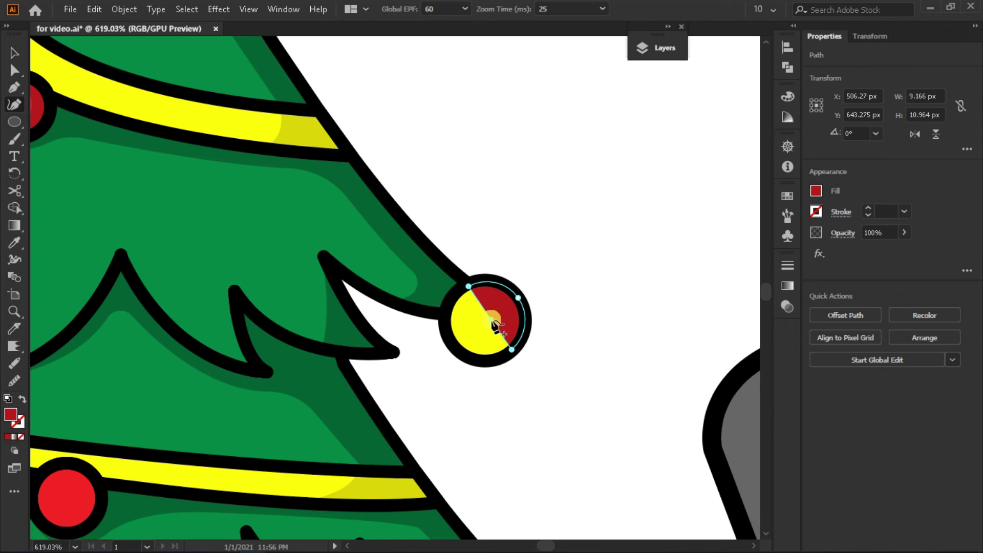
Step: Fill the yellow ball's crescent with a darker yellow via the Eyedropper
left_click(15, 239)
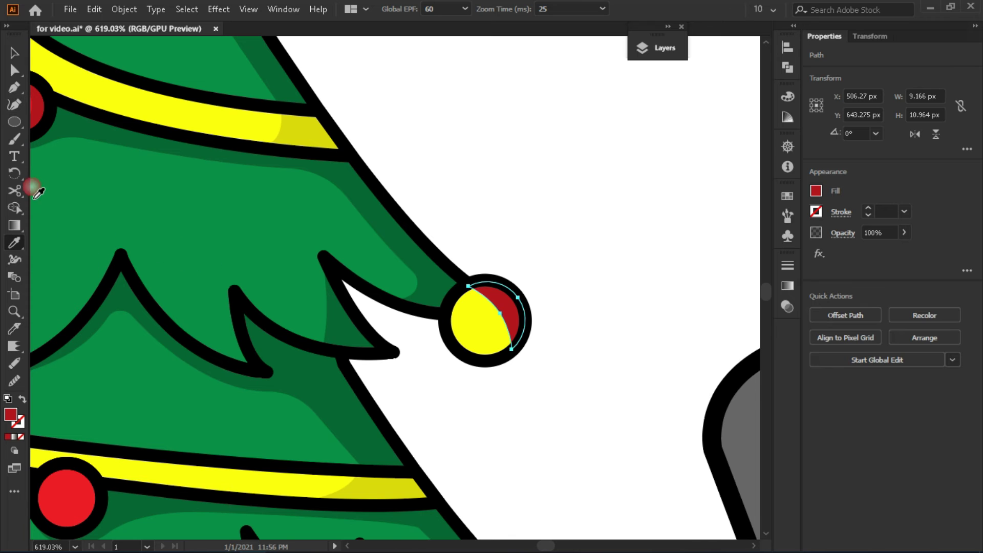
left_click(323, 142)
scroll(205, 257, "down", 5)
scroll(205, 256, "left", 5)
Step: Draw a crescent on the red ornament's right side and fill it with darker red
key("shift+grave")
left_click(291, 324)
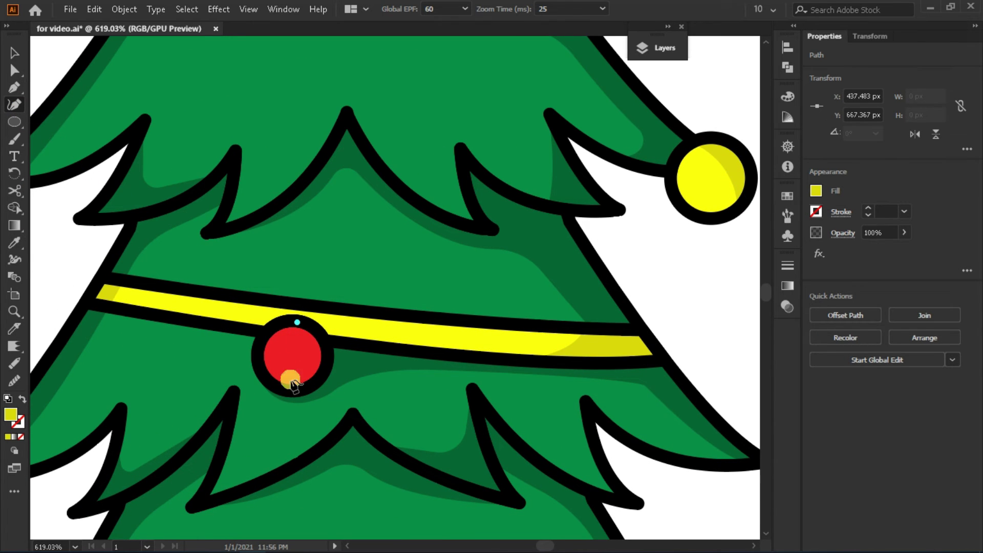
left_click(300, 315)
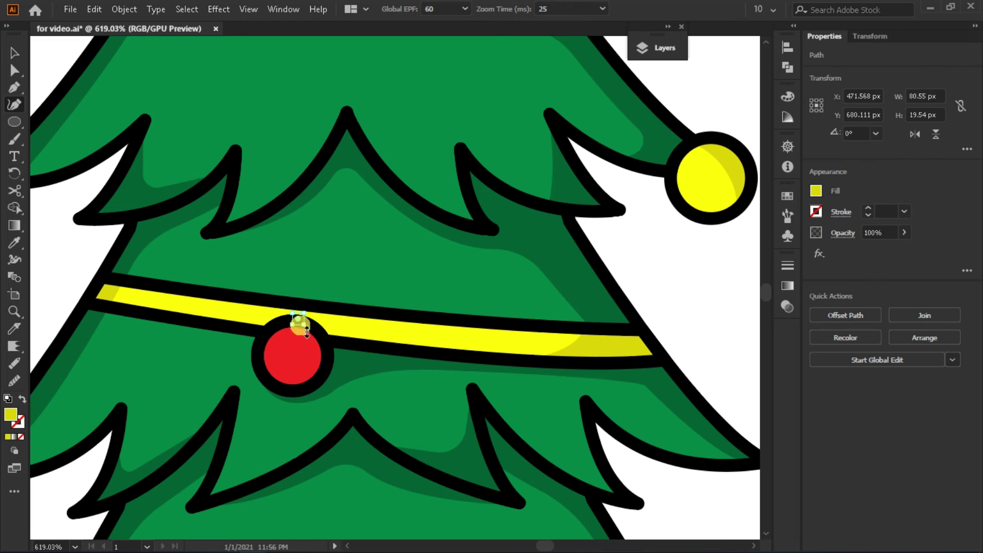
left_click(291, 385)
left_click(324, 367)
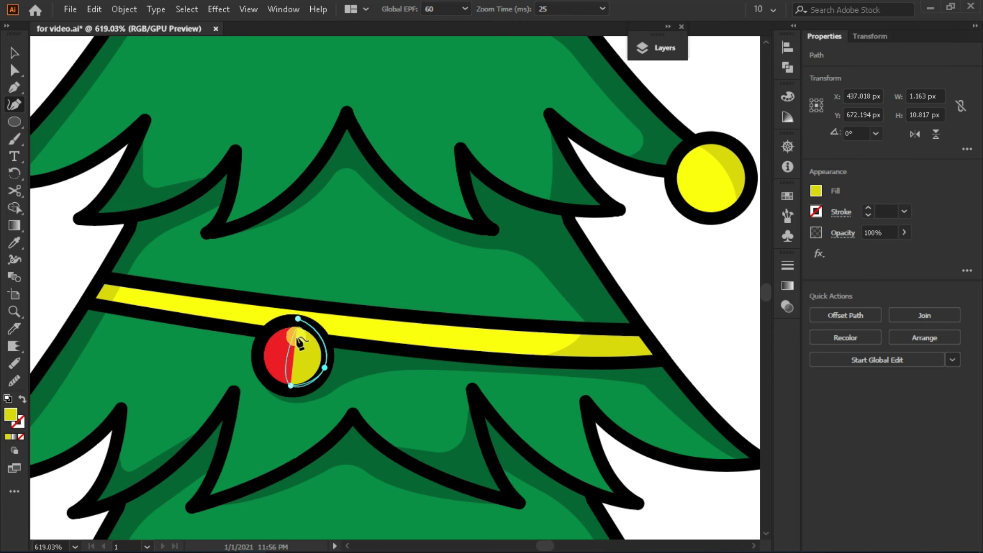
double_click(292, 385)
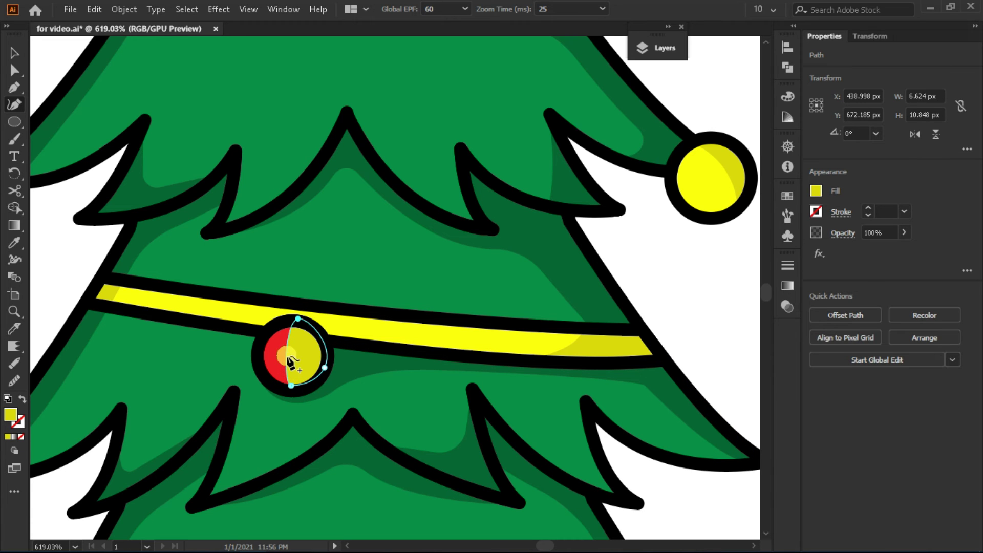
scroll(343, 292, "up", 3)
key("i")
left_click(291, 81)
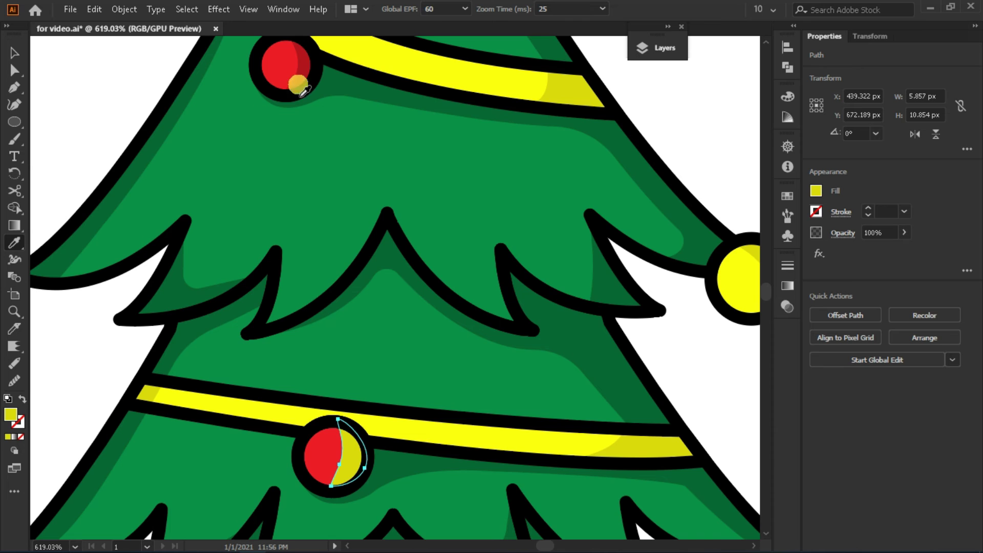
Step: Zoom in and draw a shading crescent on the left branch-tip yellow ball
left_click_drag(490, 334, 203, 253)
left_click(21, 98)
left_click(259, 278)
left_click(257, 350)
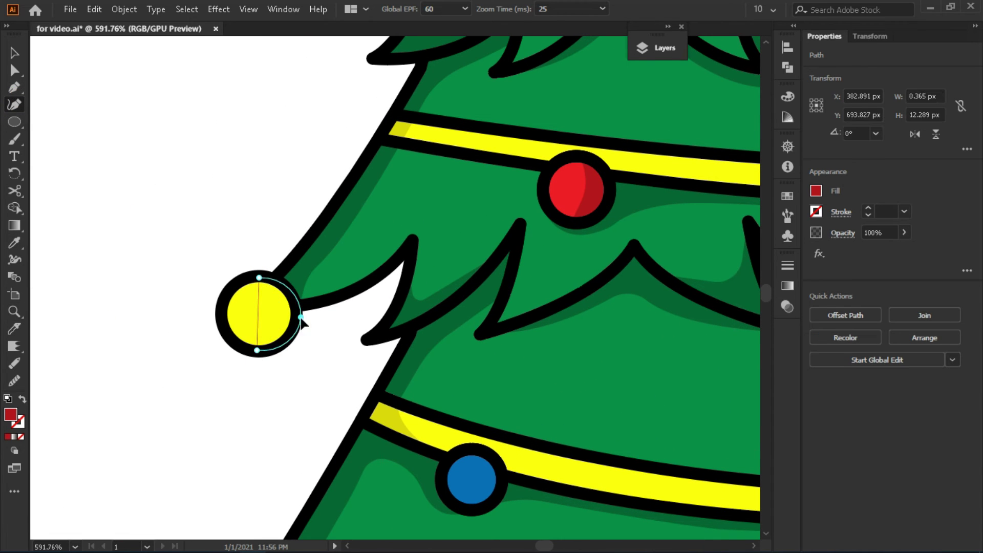
left_click(297, 316)
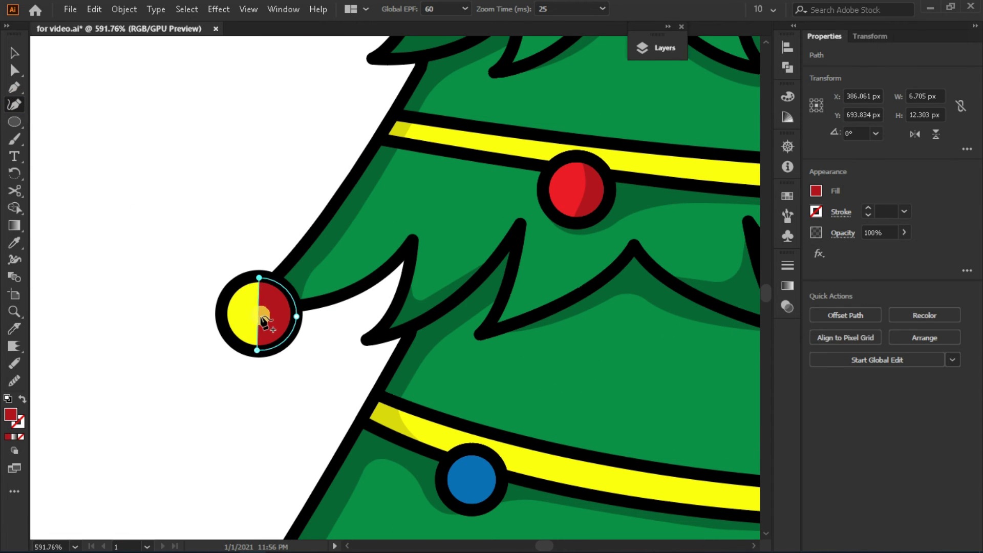
key("i")
scroll(563, 221, "up", 3)
scroll(564, 220, "right", 5)
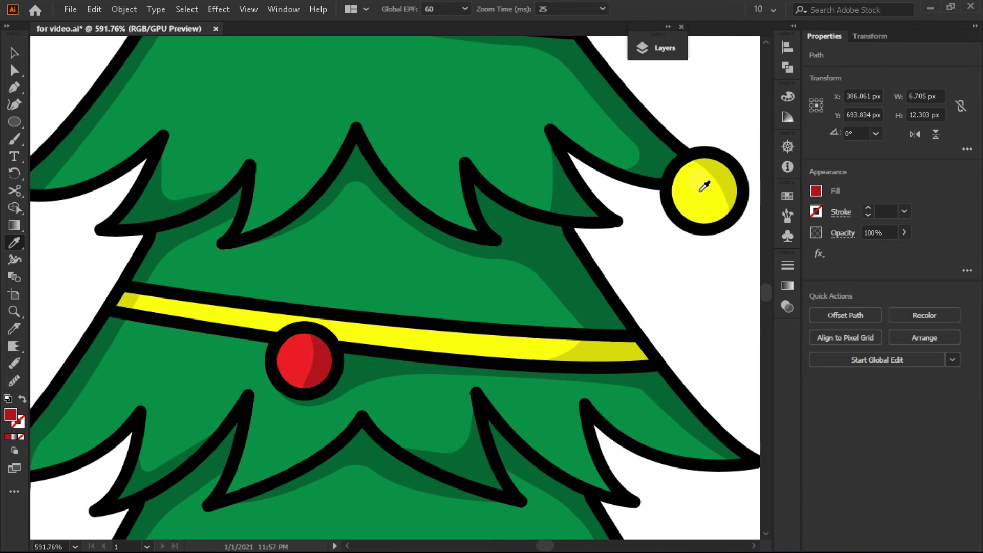
scroll(722, 176, "down", 3)
scroll(581, 281, "up", 4)
Step: Add a crescent to the blue ornament, fill it with its blue, then darken it
key("shift+grave")
left_click(380, 236)
left_click(379, 311)
left_click(416, 274)
left_click(391, 275)
key("i")
left_click(364, 276)
left_click(817, 190)
left_click_drag(749, 291, 738, 293)
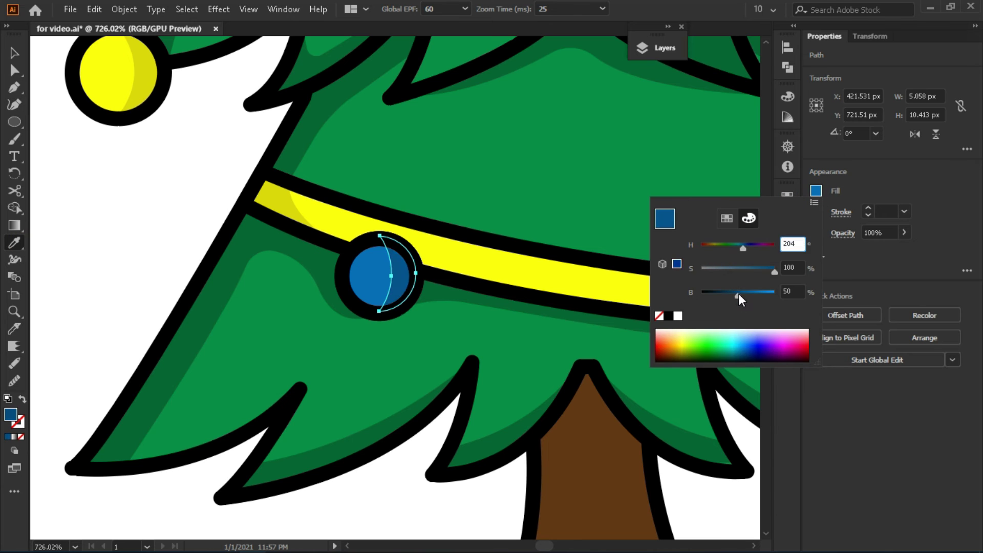
left_click(245, 219)
scroll(401, 300, "down", 3)
scroll(441, 328, "up", 4)
Step: Draw a crescent along the blue branch-tip ball's right edge, then view the upper branches
key("p")
left_click(415, 292)
key("shift+asciitilde")
left_click(462, 375)
left_click(480, 307)
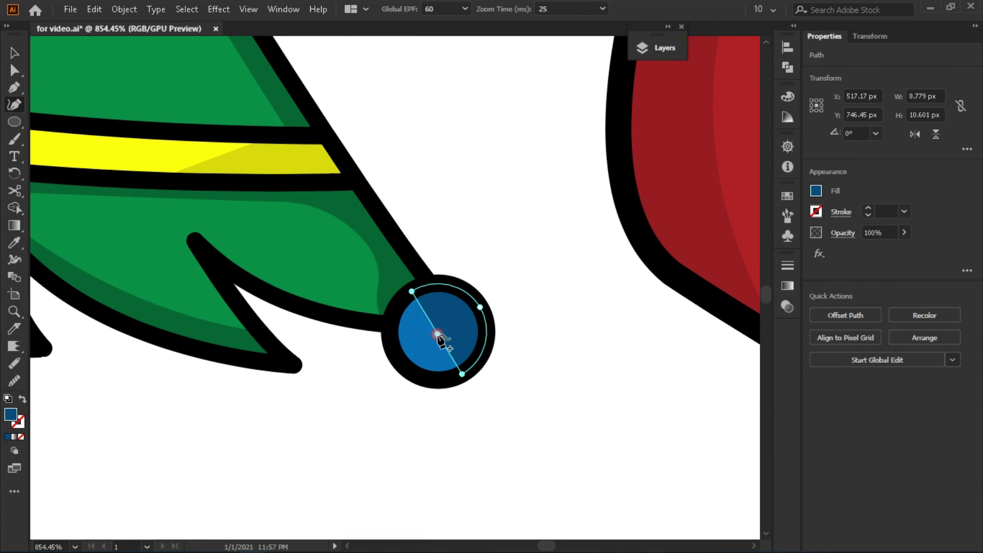
key("v")
scroll(439, 341, "down", 5)
left_click(535, 295)
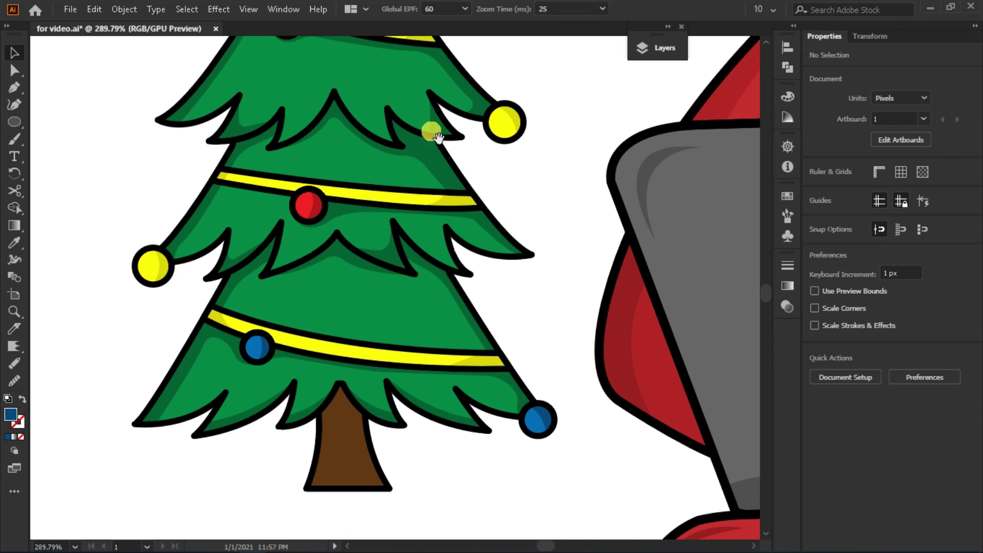
left_click_drag(438, 137, 505, 257)
Step: Zoom to the treetop and outline a curved highlight shape just under the star
left_click(172, 130)
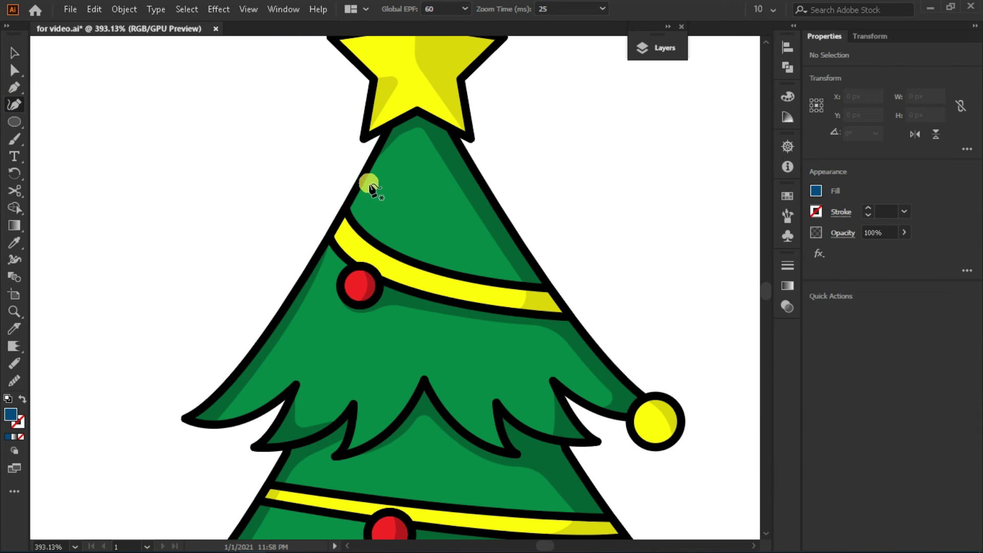
left_click(379, 162)
left_click(360, 207)
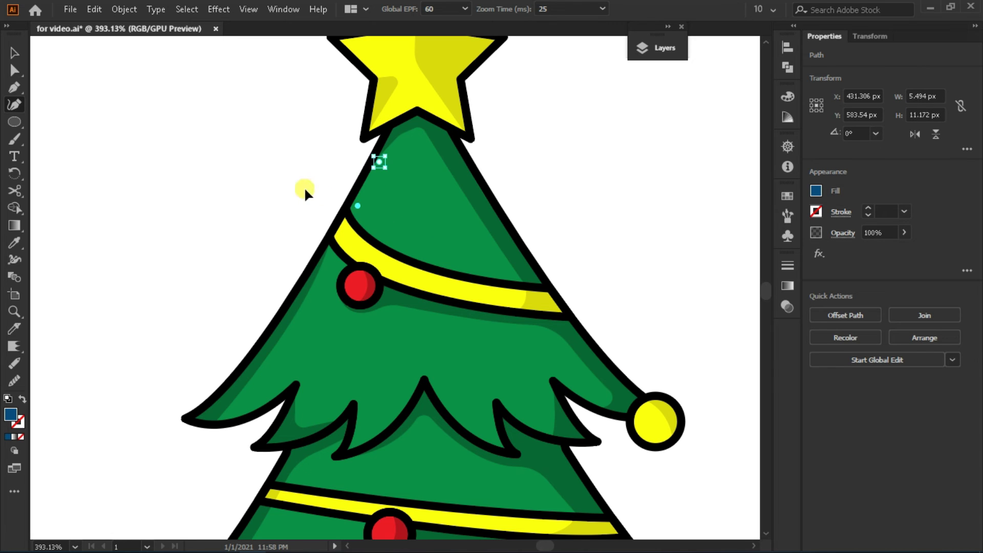
key("ctrl+z")
key("ctrl+z")
left_click(15, 87)
left_click(358, 211)
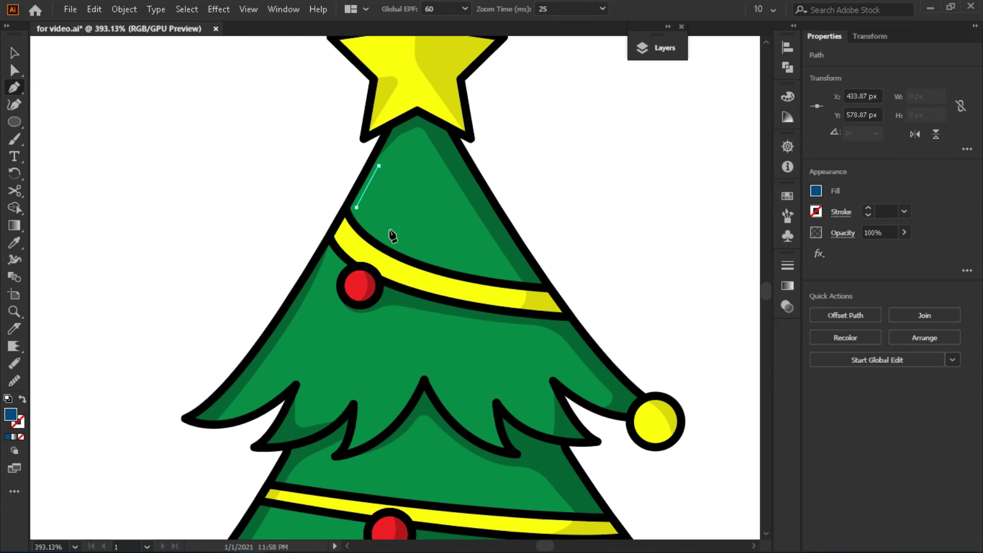
left_click_drag(480, 270, 542, 271)
left_click(379, 165)
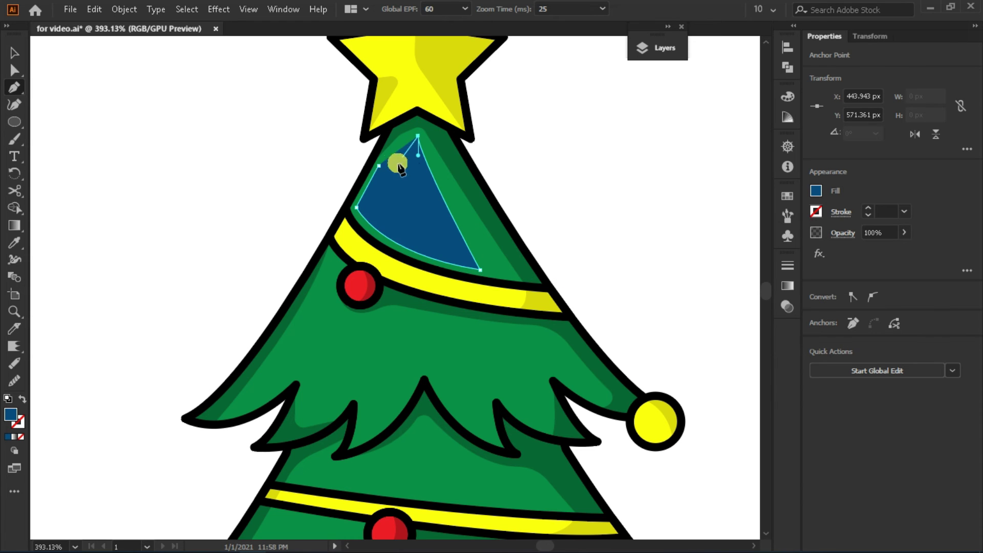
left_click(357, 204)
Step: Fill the highlight with the tree's green and lighten it in the fill colour settings
key("v")
left_click(14, 243)
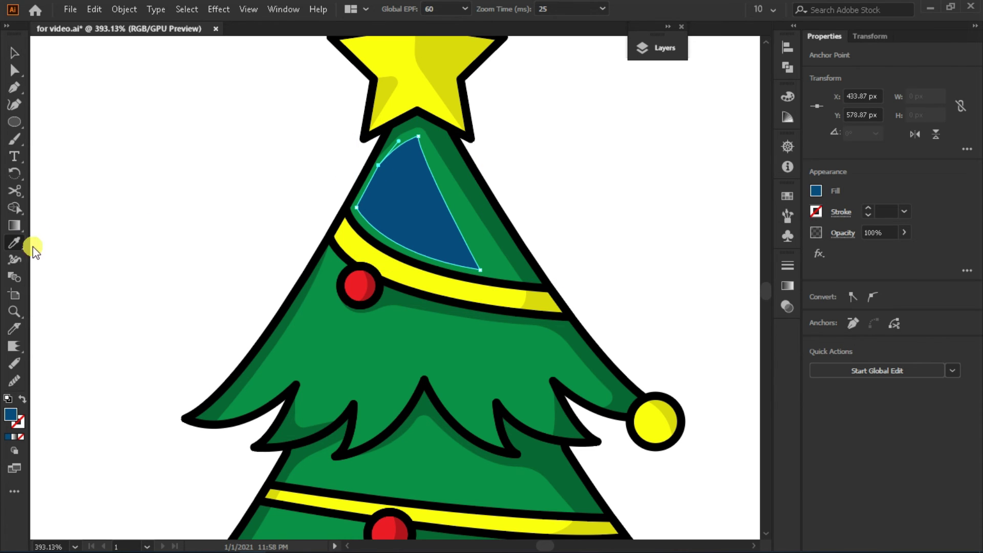
left_click(466, 226)
key("v")
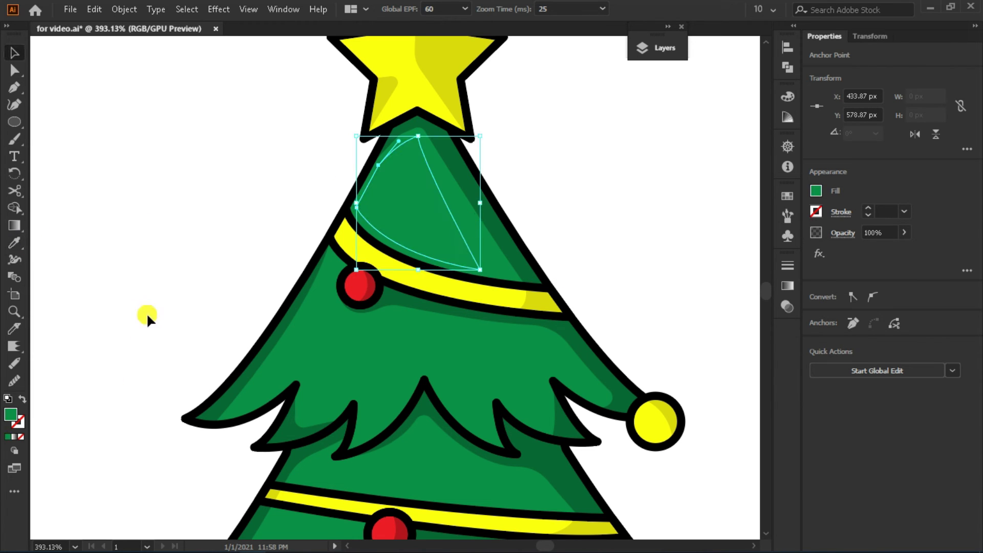
left_click(816, 190)
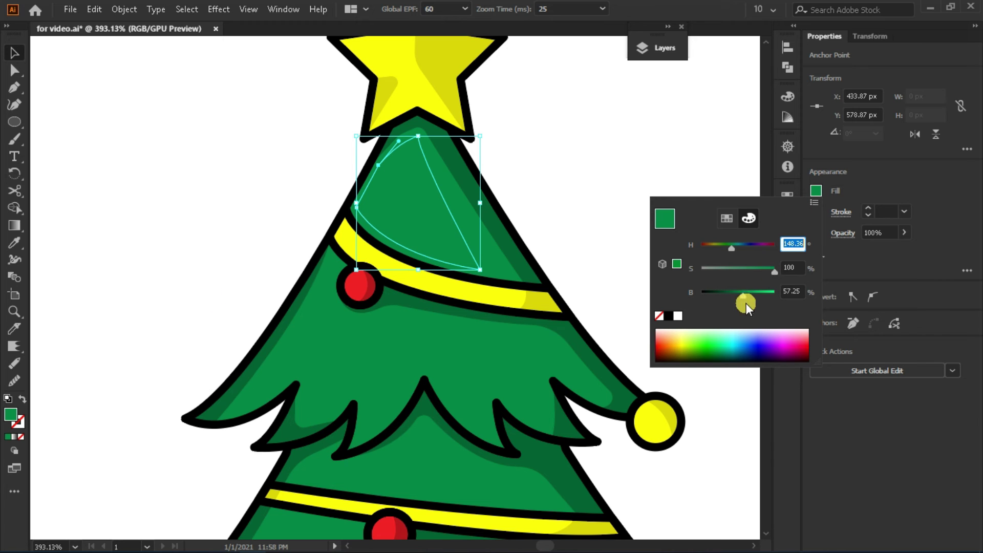
left_click(616, 144)
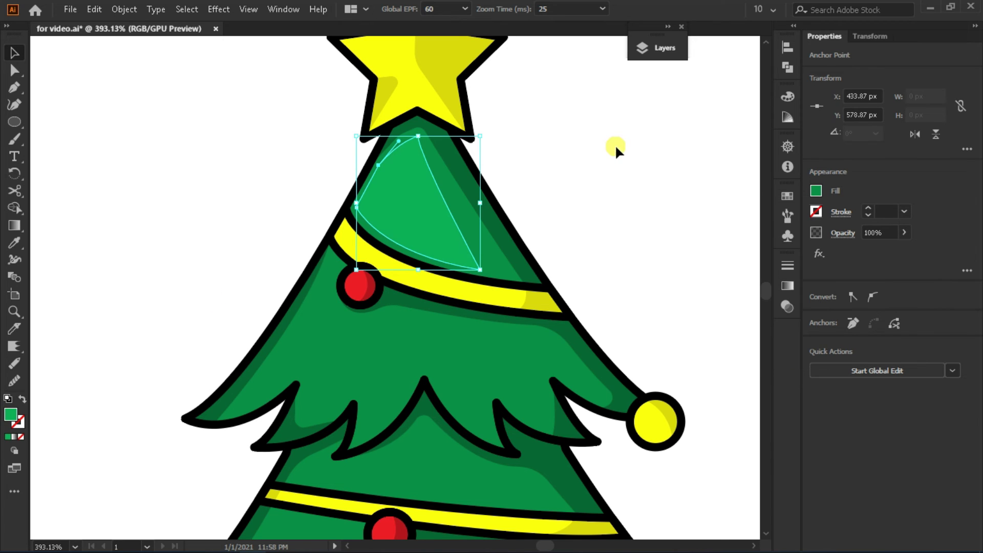
left_click(430, 191)
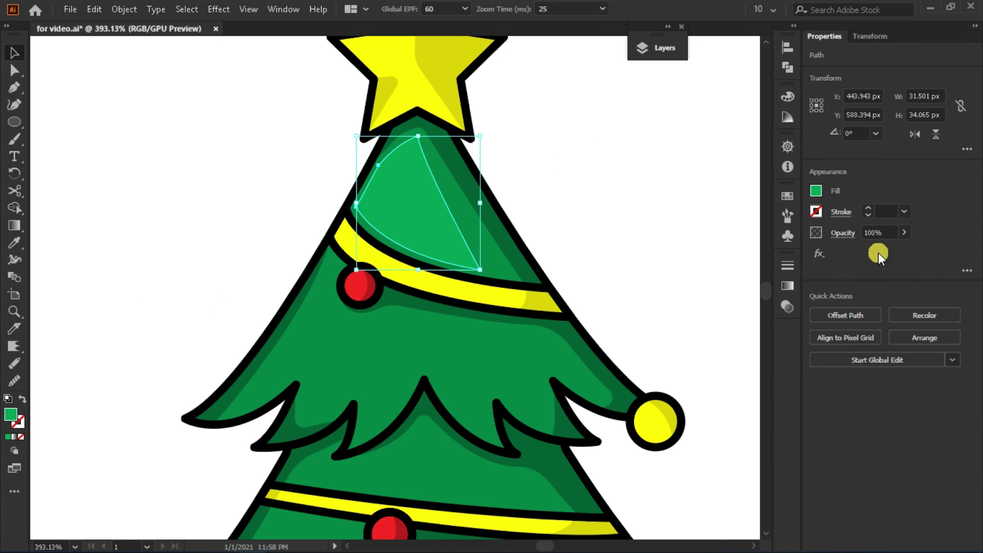
left_click(656, 175)
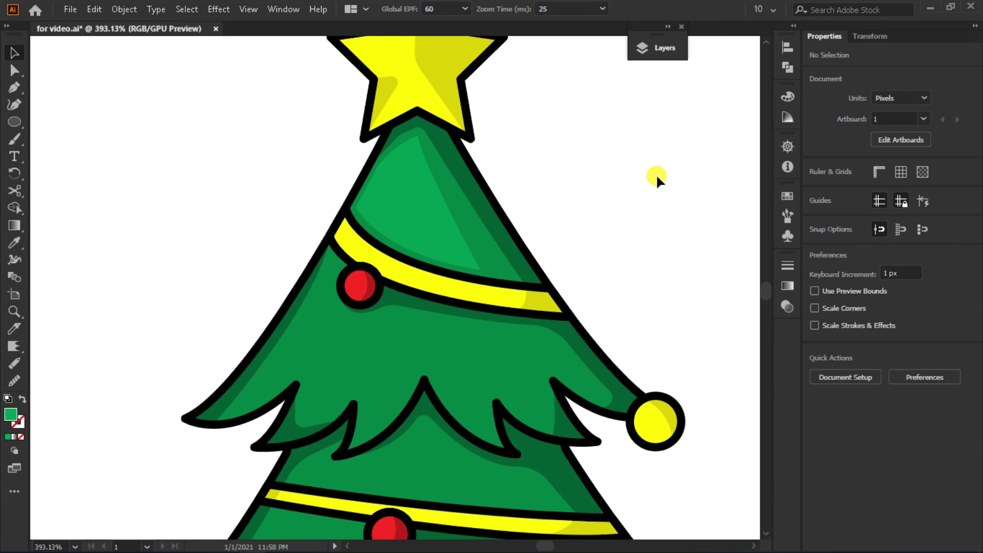
Step: Trace a closed highlight outline across the branch tier below the top garland
key("p")
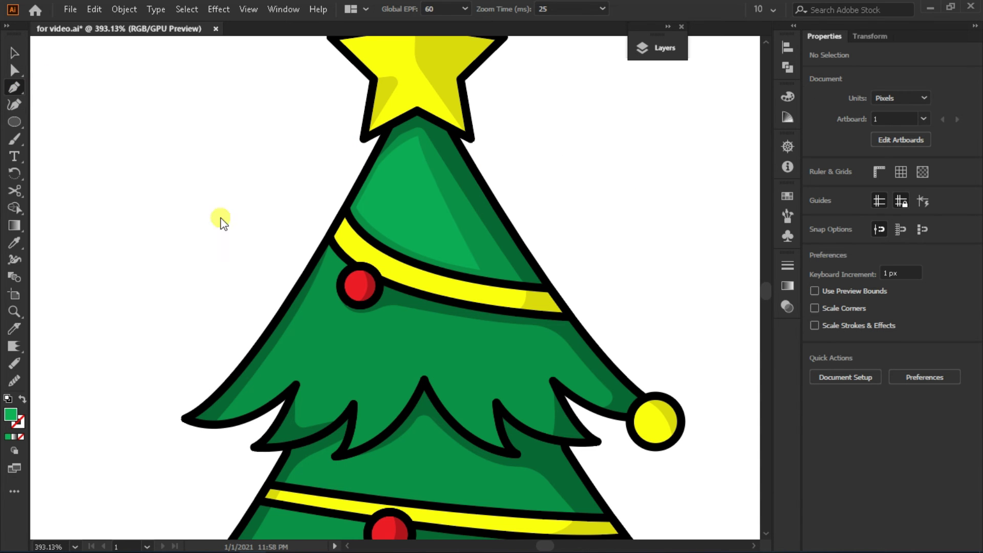
left_click(347, 345)
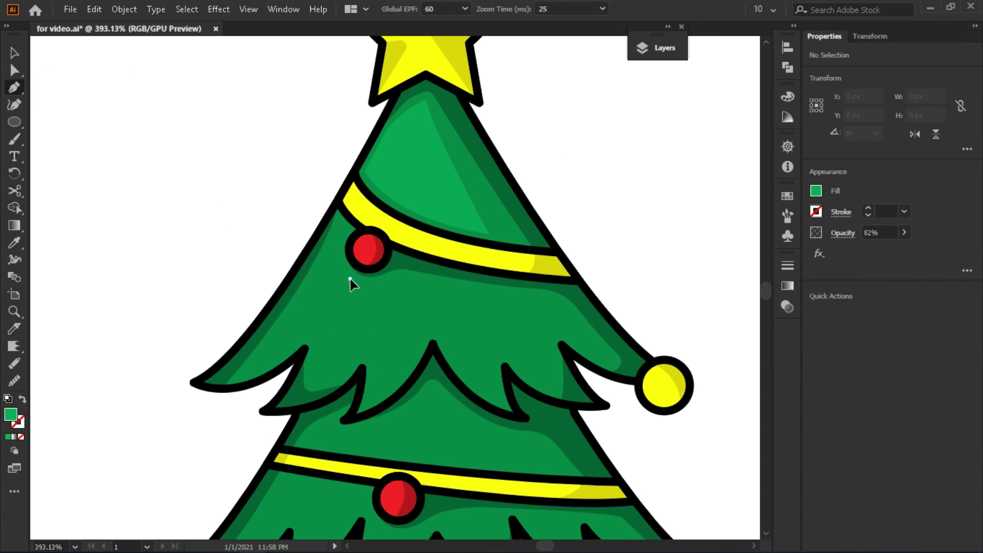
left_click(403, 278)
left_click(535, 296)
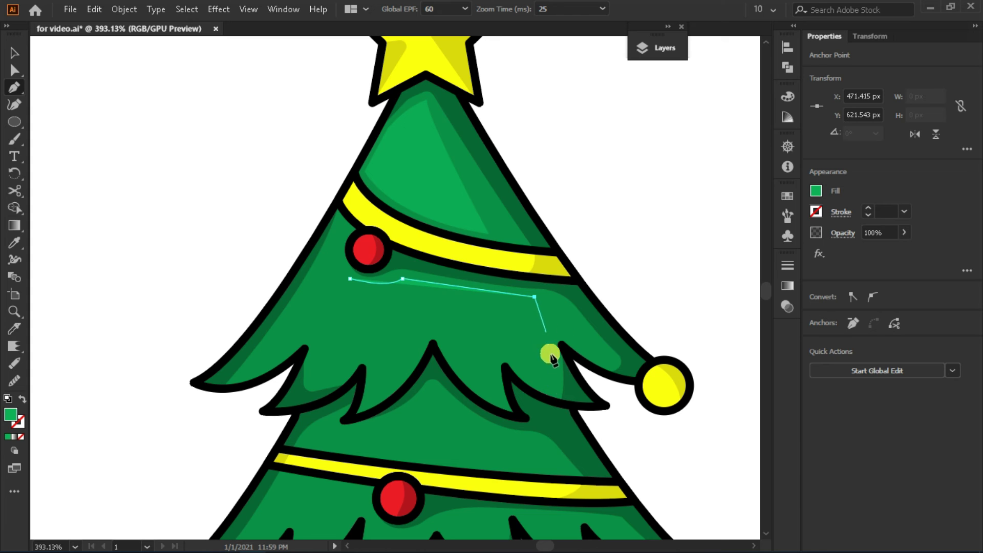
left_click(559, 392)
left_click(507, 359)
left_click(518, 416)
left_click_drag(433, 344, 433, 302)
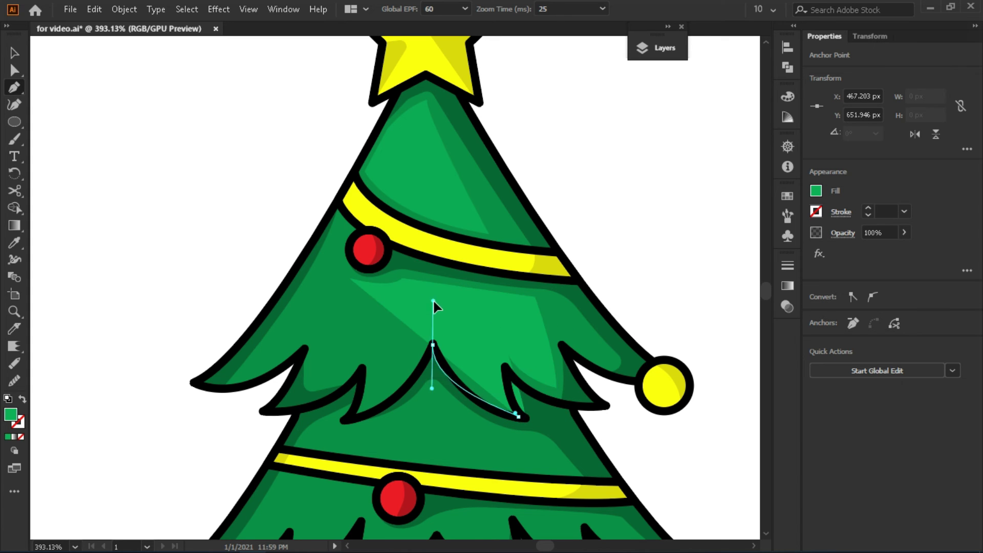
left_click(348, 419)
left_click_drag(364, 370, 364, 353)
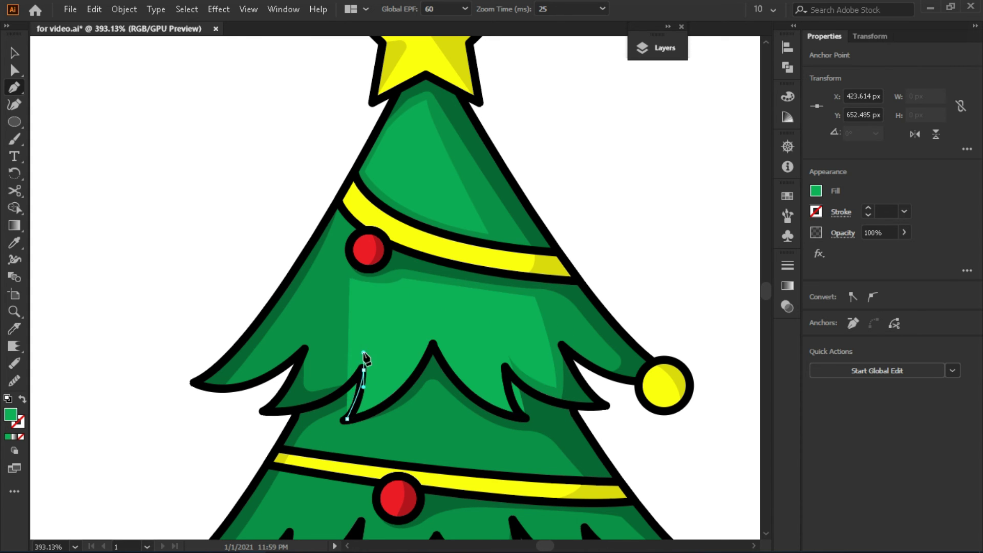
left_click(318, 394)
left_click(566, 395, "ctrl")
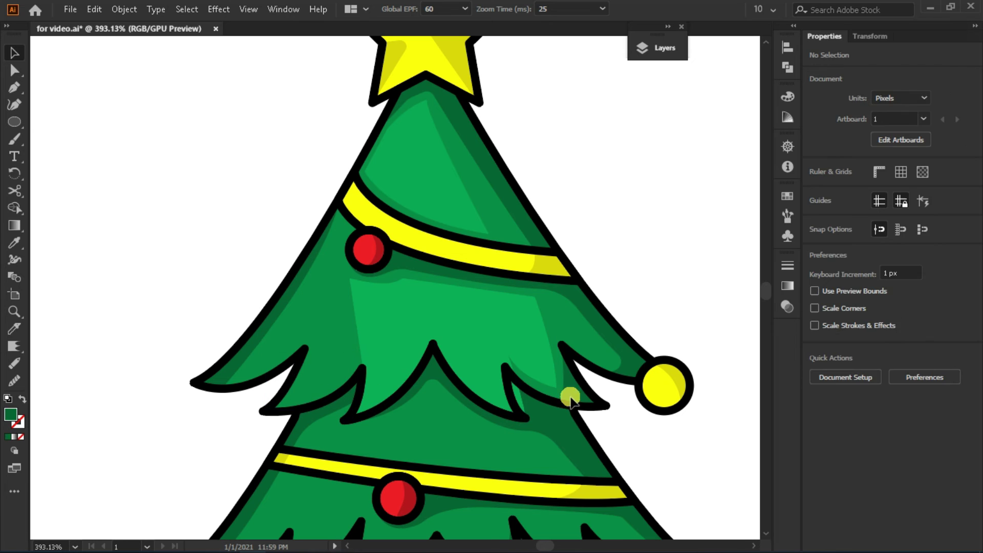
Step: Extend the highlight to the left branch, round its top corners, and reshape its right curve
left_click(416, 390, "ctrl")
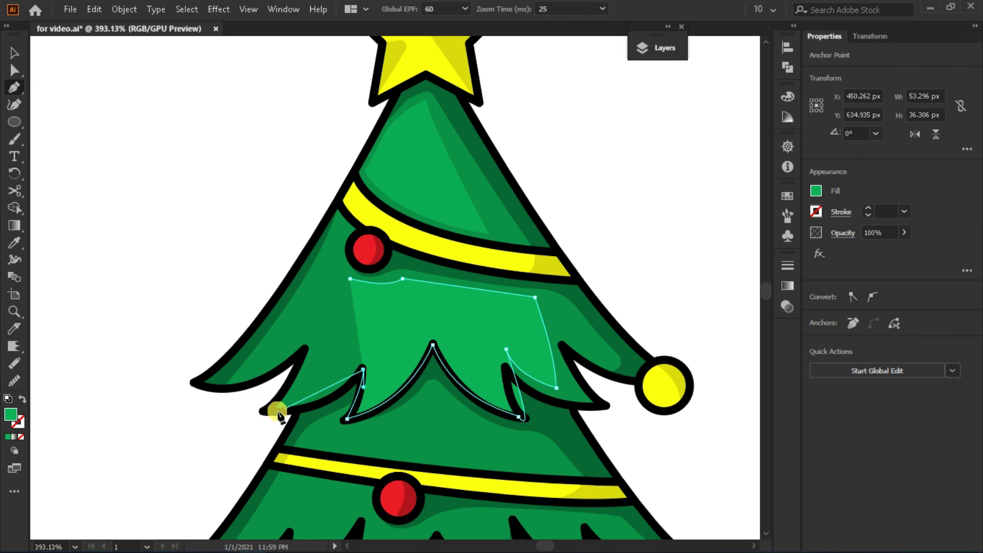
left_click(267, 410)
left_click_drag(305, 350, 310, 322)
left_click(352, 280)
key("a")
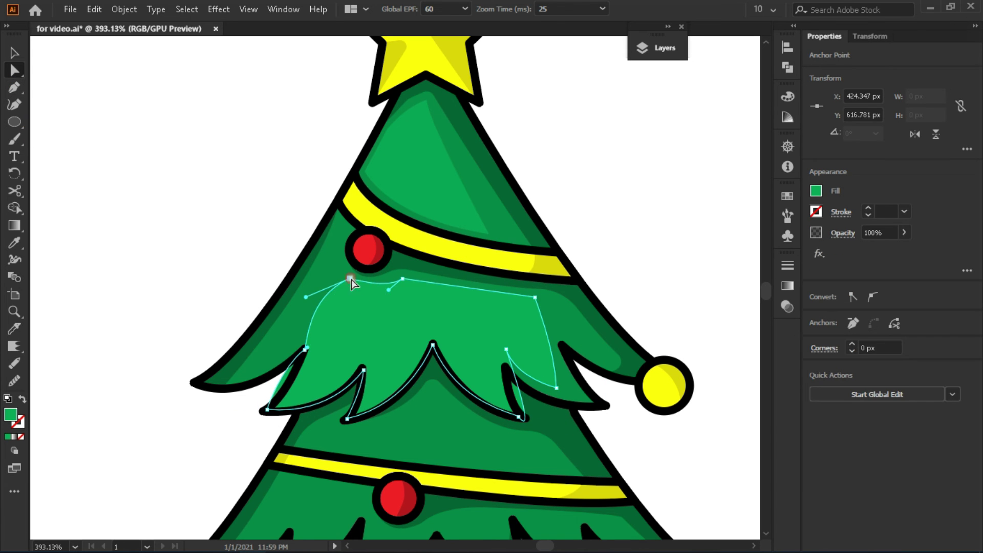
left_click_drag(352, 279, 404, 283)
key("shift+grave")
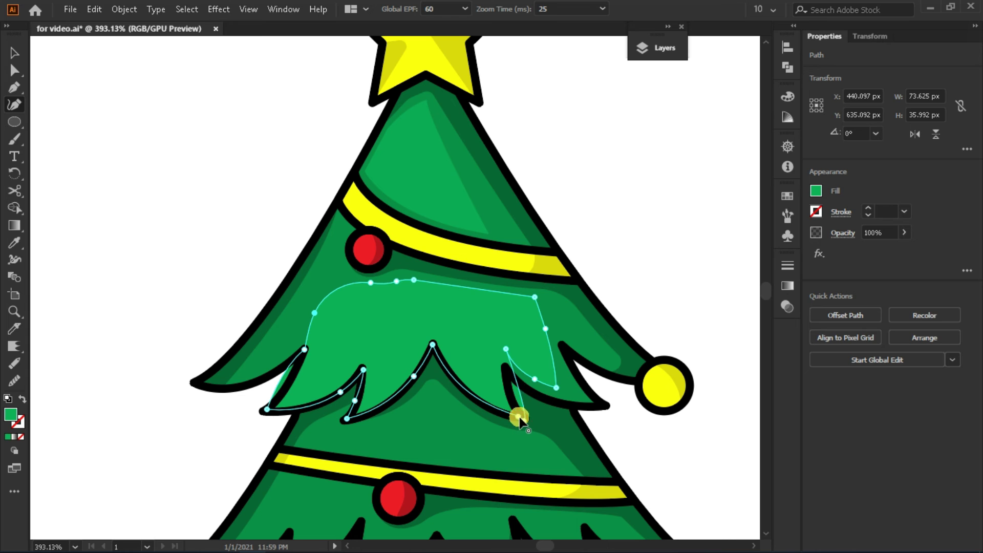
key("a")
left_click(506, 354)
left_click(558, 389)
left_click_drag(559, 392, 543, 311)
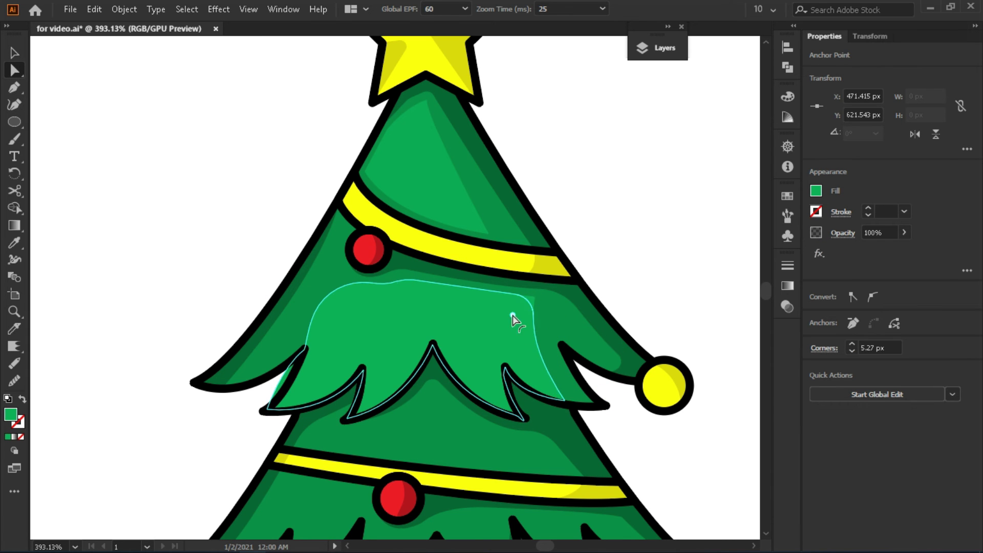
scroll(513, 316, "down", 5)
left_click(577, 234)
Step: Draw a small three-point highlight shape under the middle branch tier
left_click(377, 195)
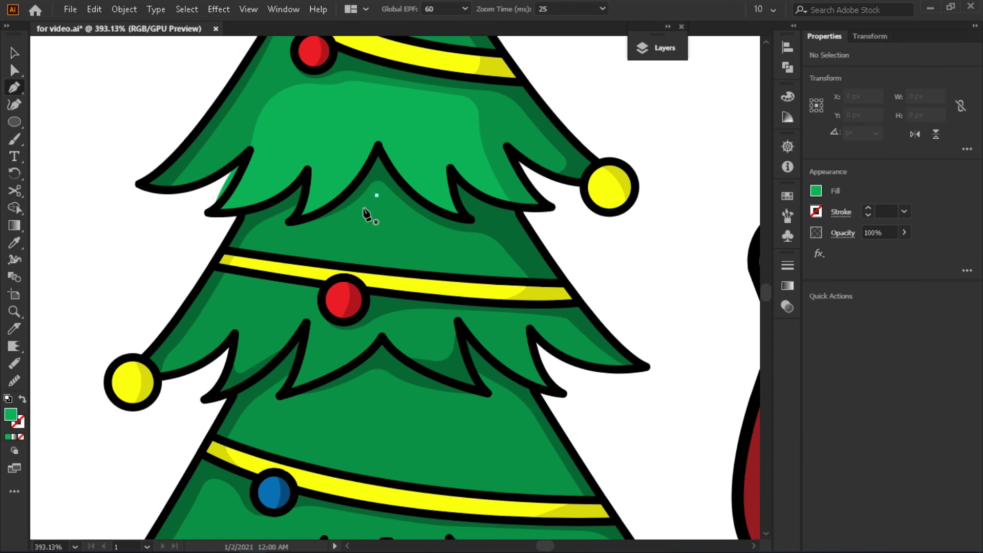
left_click_drag(254, 257, 295, 257)
left_click(430, 254)
left_click(377, 194)
scroll(608, 260, "down", 2)
left_click(386, 201)
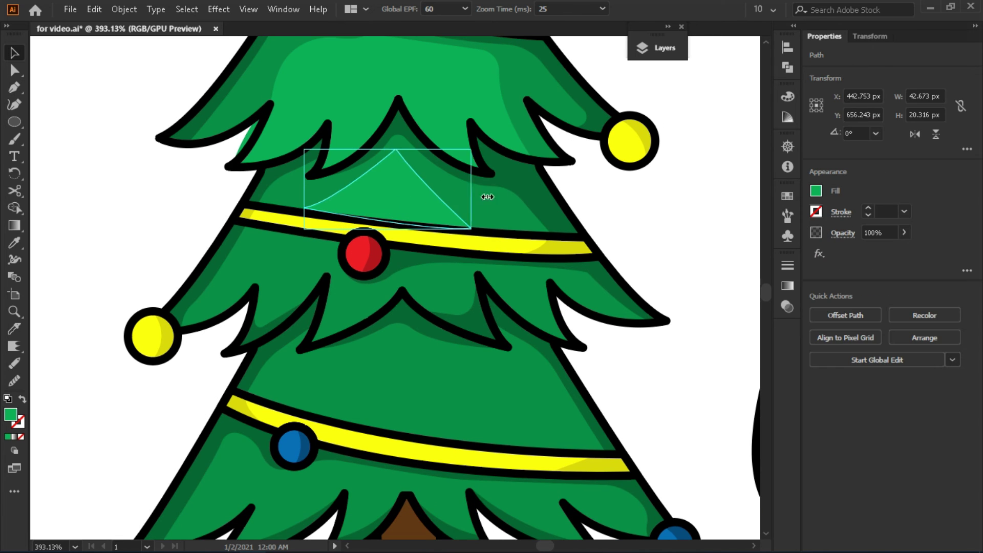
left_click(555, 186)
Step: Draw and smooth a curved highlight shape across the bottom tier above the lower garland
key("p")
scroll(276, 237, "down", 2)
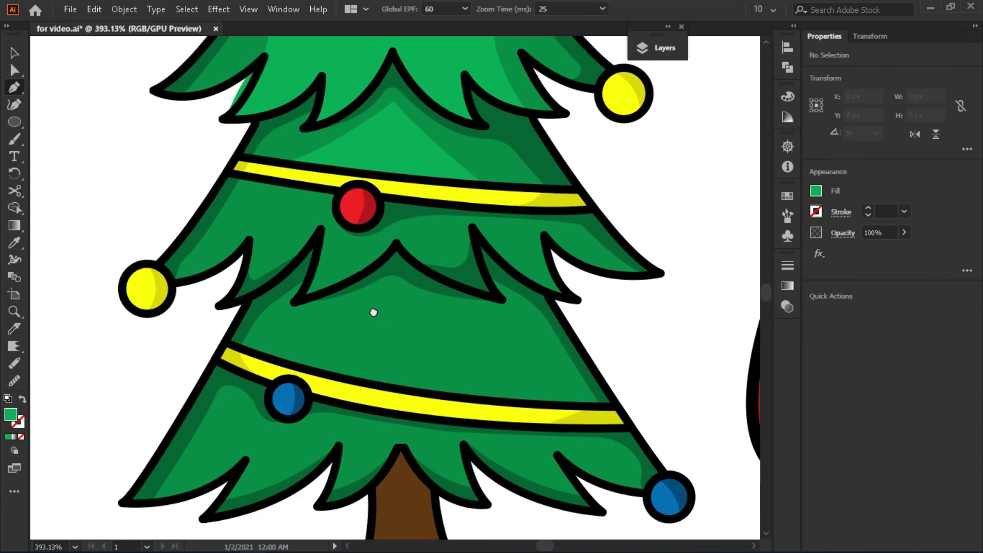
scroll(287, 266, "down", 1)
left_click(304, 284)
left_click_drag(256, 326, 263, 351)
left_click_drag(545, 377, 644, 372)
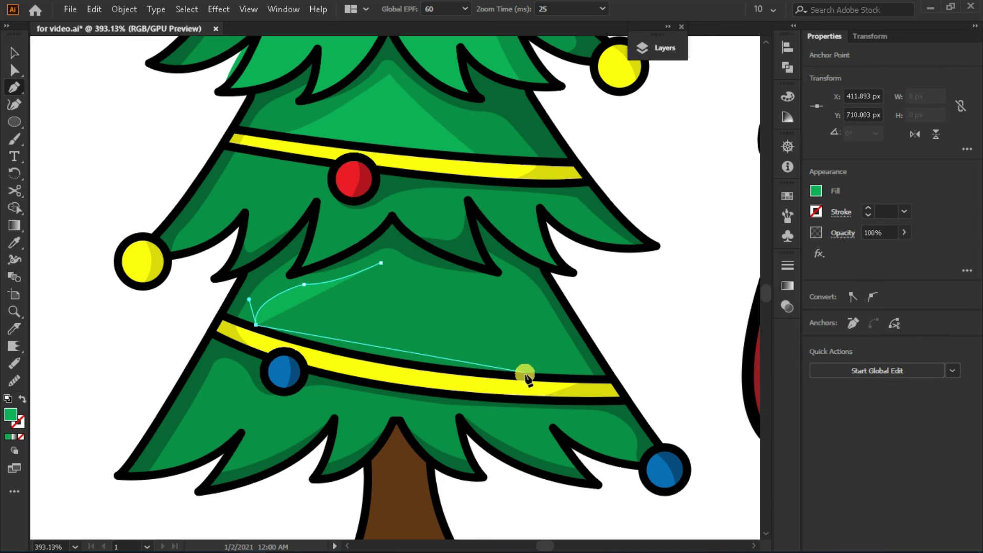
left_click(381, 262)
left_click(545, 376)
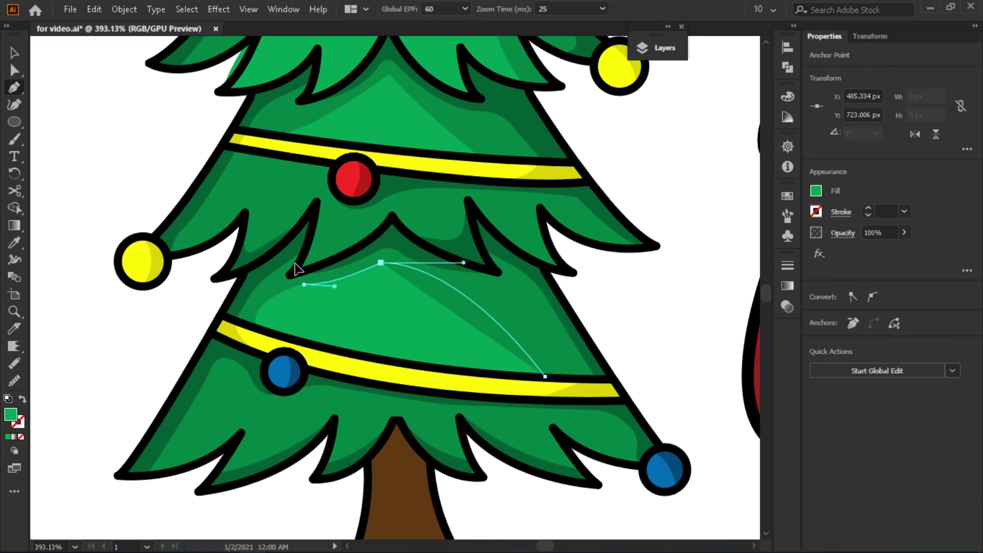
left_click_drag(545, 376, 567, 377)
key("shift+grave")
left_click(522, 328)
left_click(462, 295)
left_click(511, 337)
key("v")
left_click(632, 208)
Step: Select the two lower highlights together with the treetop highlight
scroll(505, 246, "down", 2)
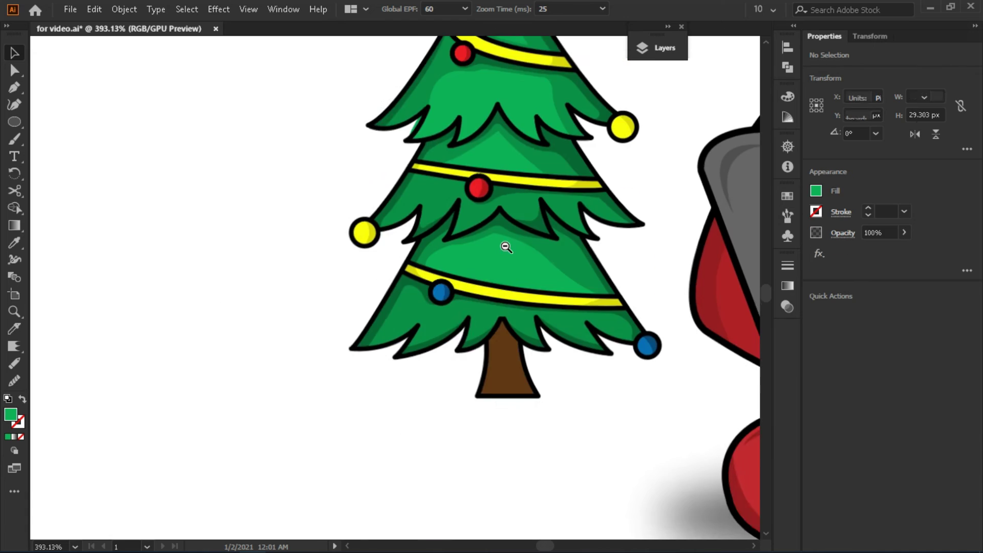
scroll(442, 340, "down", 2)
scroll(416, 378, "down", 1)
left_click(416, 378)
left_click(409, 275, "shift")
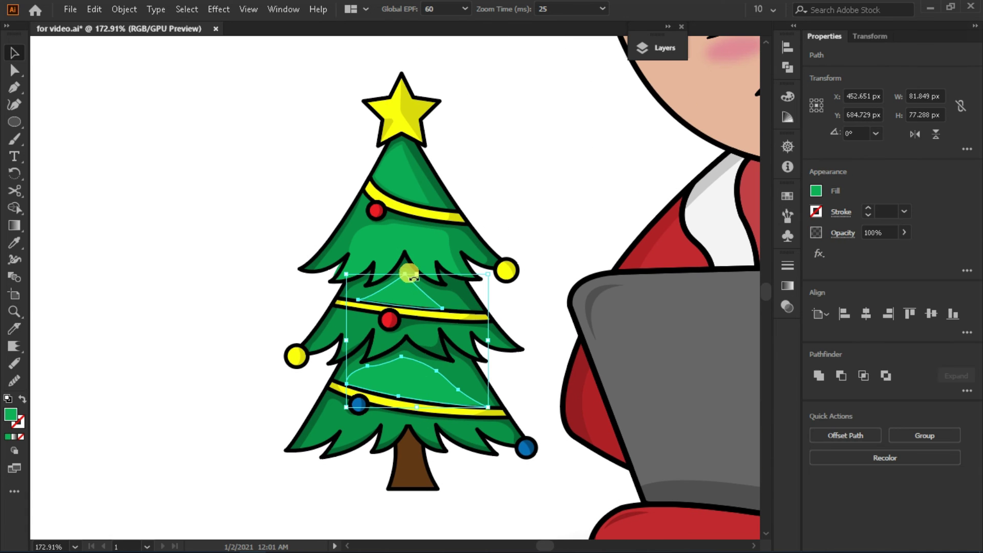
left_click(405, 177)
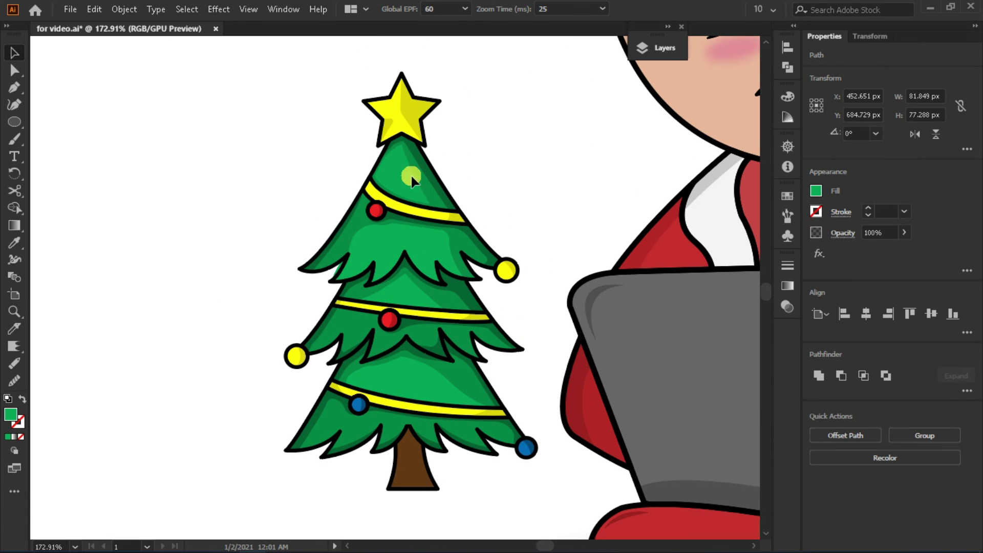
Step: Fill the treetop highlight with a sampled-green gradient whose left stop is 0% opacity
left_click(782, 285)
left_click(621, 279)
left_click(743, 389)
left_click(620, 415)
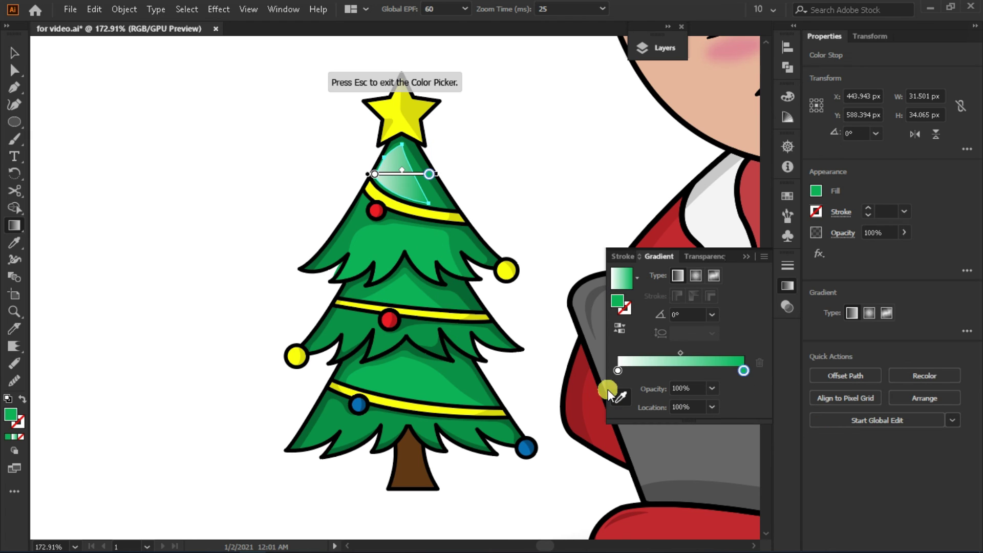
left_click(618, 371)
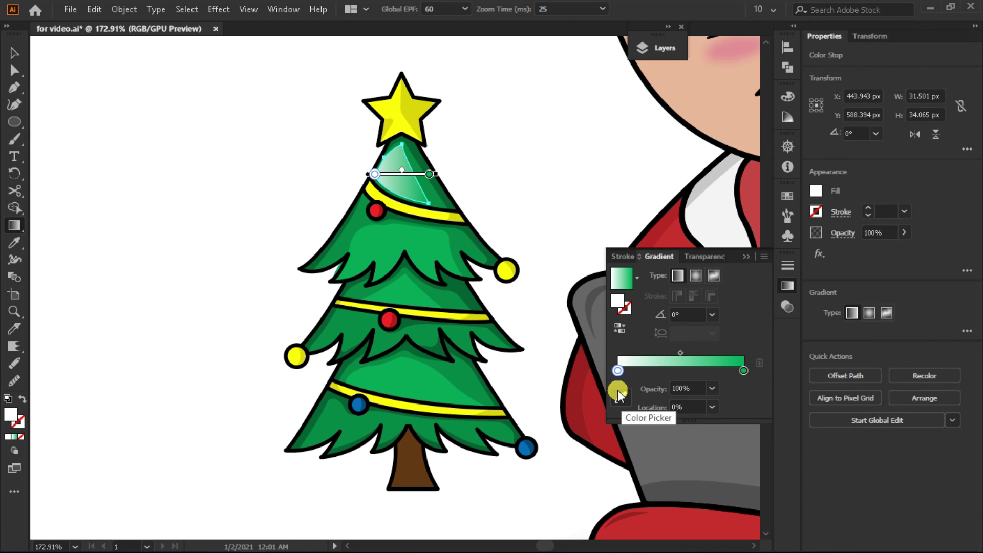
left_click(621, 397)
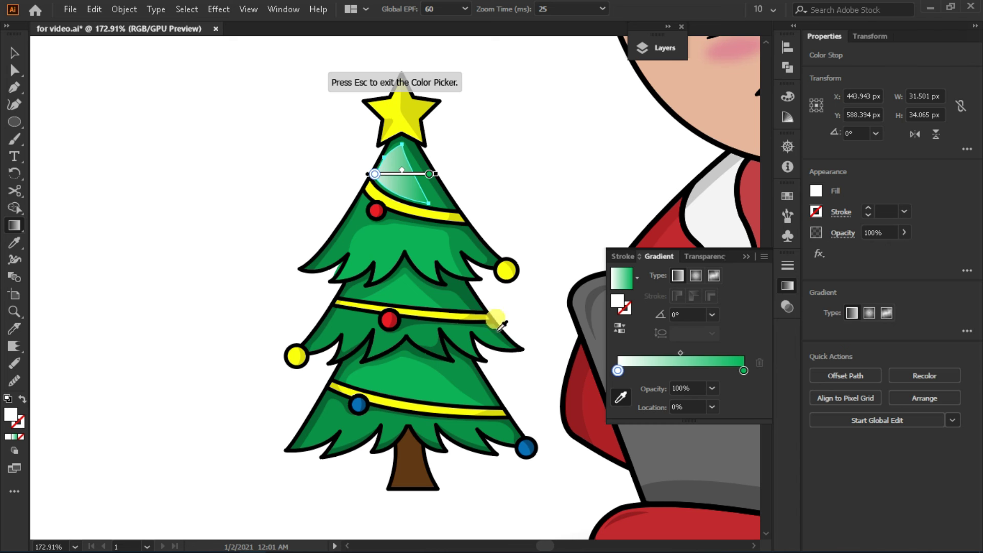
left_click(512, 342)
left_click(710, 384)
left_click(730, 211)
mouse_move(681, 353)
left_mouse_down()
mouse_move(720, 355)
mouse_move(668, 355)
left_mouse_up()
left_click(744, 371)
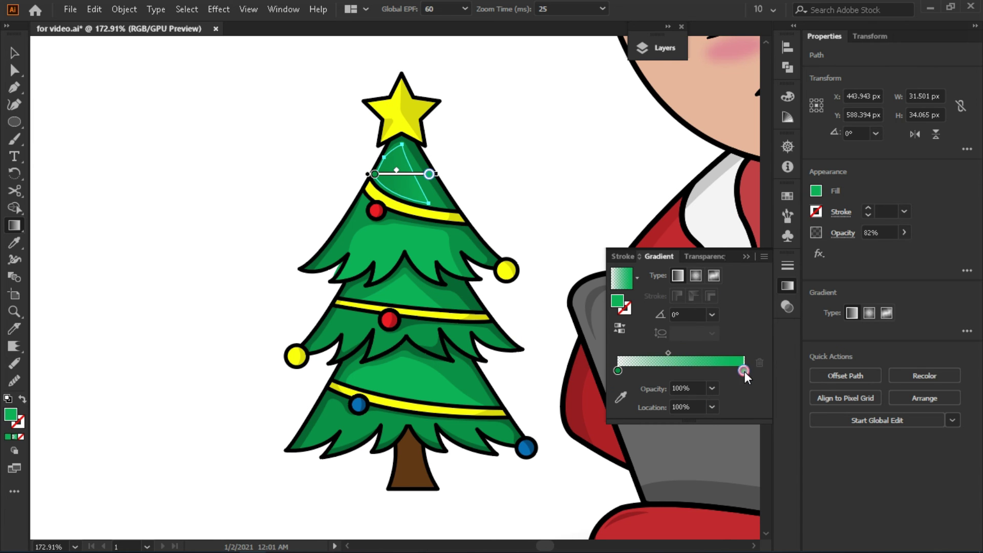
left_click(750, 257)
Step: Reverse the treetop gradient and angle it diagonally from the star down to the garland
key("v")
scroll(384, 118, "up", 3, "alt")
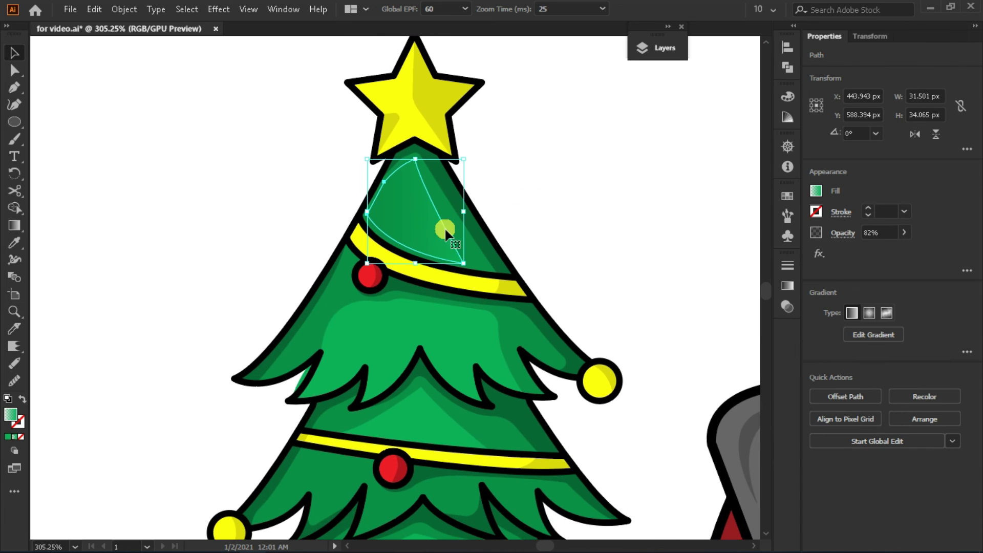
key("g")
left_click_drag(415, 135, 416, 284)
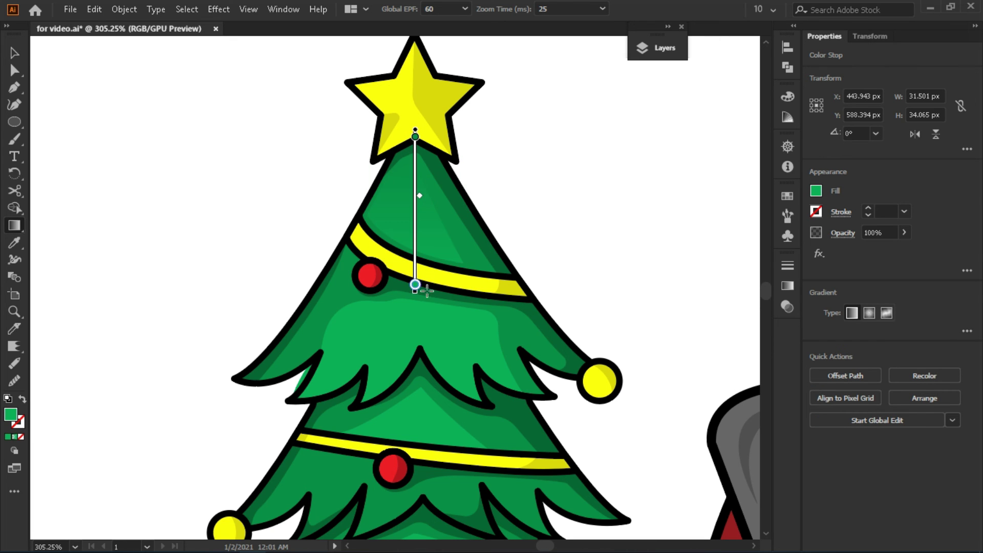
left_click(788, 286)
left_click(650, 318)
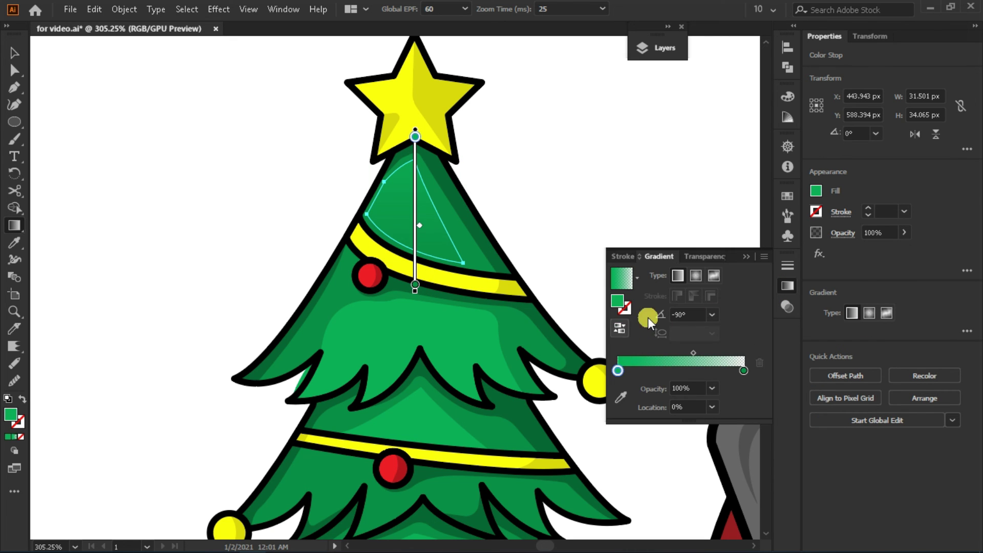
left_click(747, 256)
left_click_drag(365, 156, 459, 273)
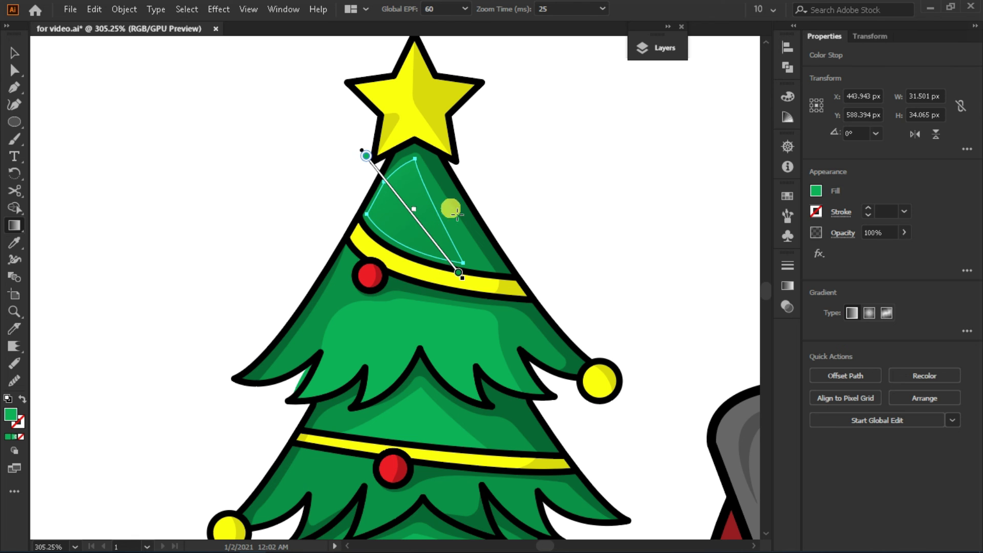
key("v")
Step: Give the upper tier highlight a gradient fading from top to bottom
scroll(607, 262, "down", 2)
left_click(490, 278)
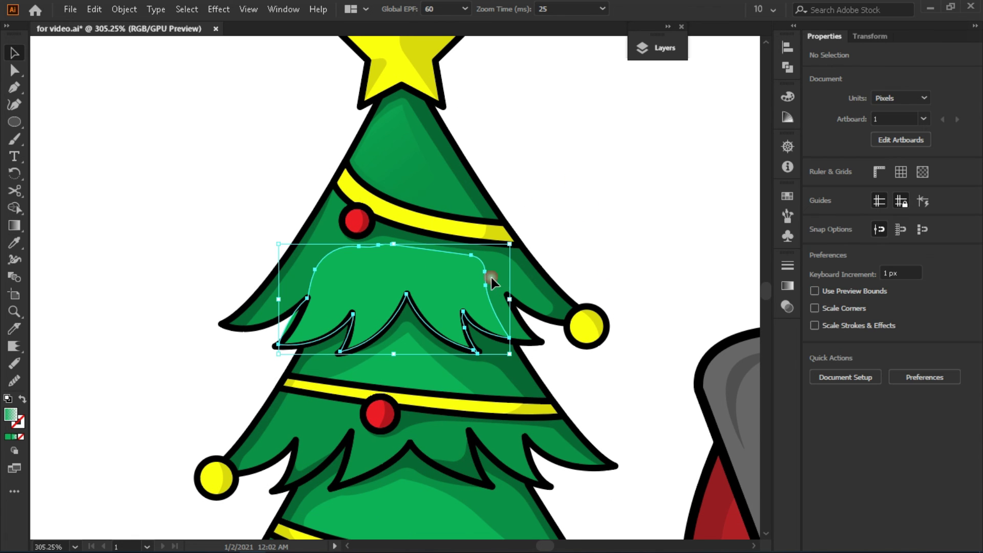
key("g")
left_click(412, 270)
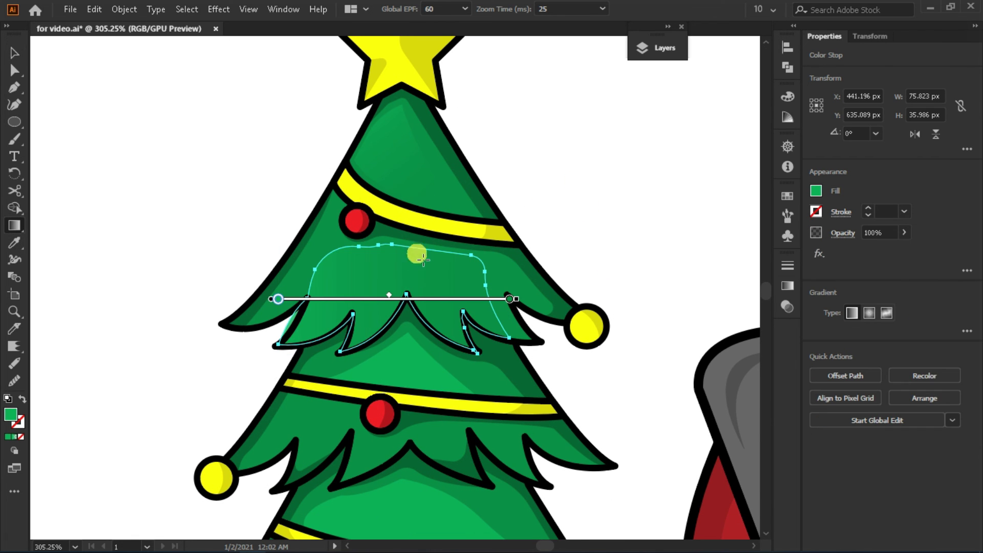
left_click_drag(362, 248, 428, 373)
left_click_drag(368, 235, 398, 359)
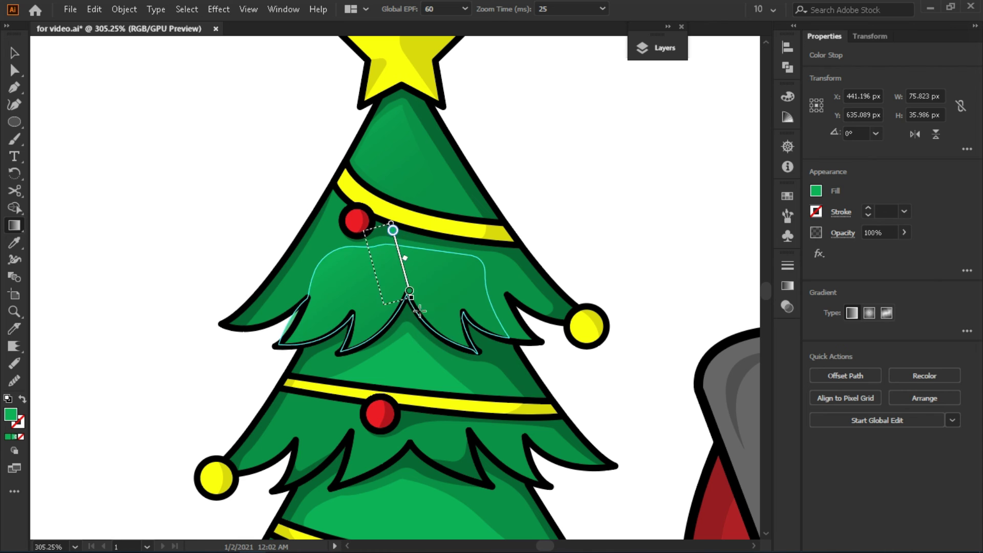
key("ctrl+shift+a")
key("ctrl+z")
key("v")
left_click(556, 195)
scroll(397, 226, "down", 3)
Step: Make the small triangular highlight fade from the top down with a gradient
left_click(372, 386)
scroll(372, 386, "up", 2)
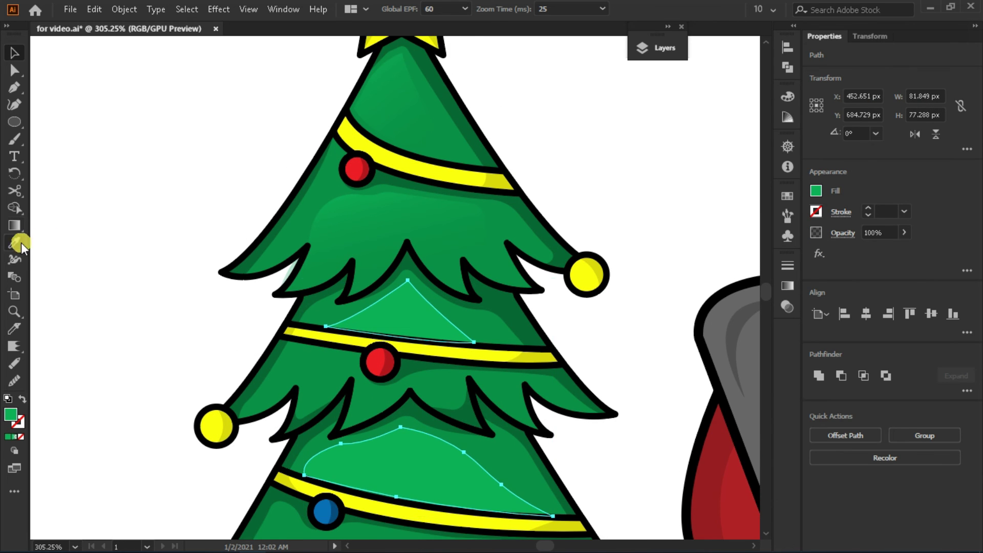
scroll(389, 308, "down", 1)
key("ctrl+shift+a")
left_click(414, 261)
key("g")
left_click_drag(385, 213, 406, 325)
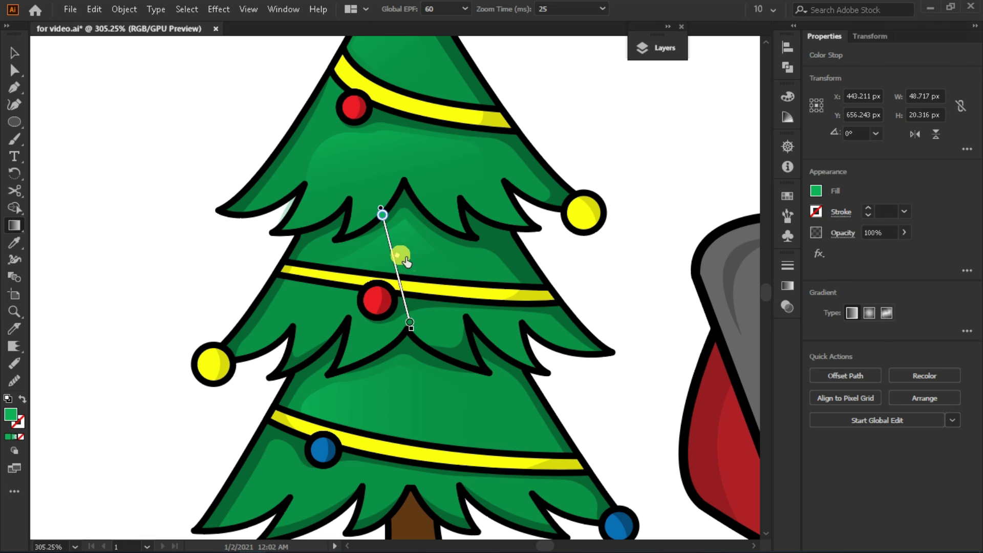
left_click_drag(376, 188, 435, 410)
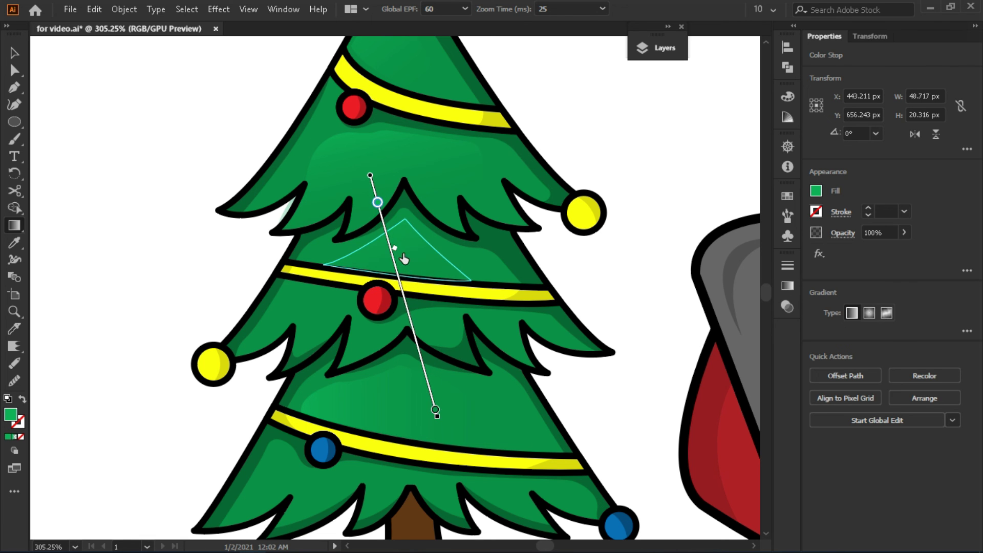
key("ctrl+shift+a")
Step: Soften the lower tier highlight's gradient by sliding its stop, then view the whole tree
scroll(553, 281, "down", 3)
left_click(395, 314)
left_click_drag(377, 228, 425, 401)
left_click_drag(377, 227, 390, 276)
left_click(594, 334)
key("z")
left_click_drag(553, 285, 371, 354)
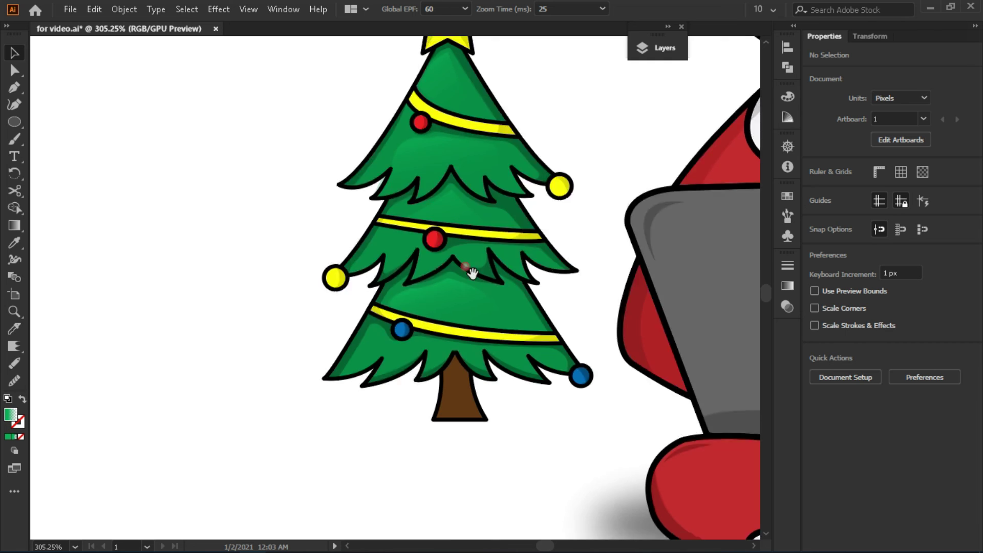
key("v")
left_click(429, 324)
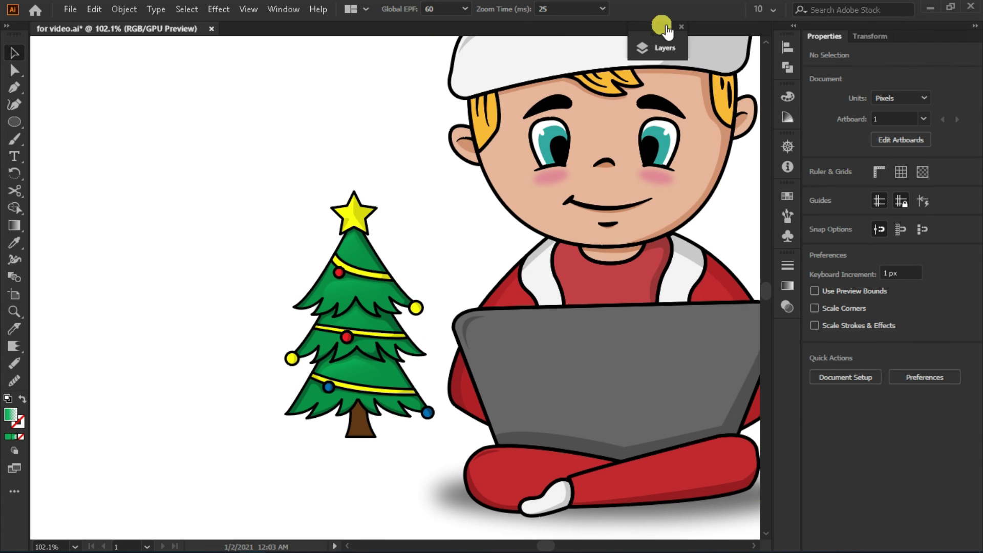
Step: Move the tree art onto the color layer and enlarge it beside the boy
left_click(665, 32)
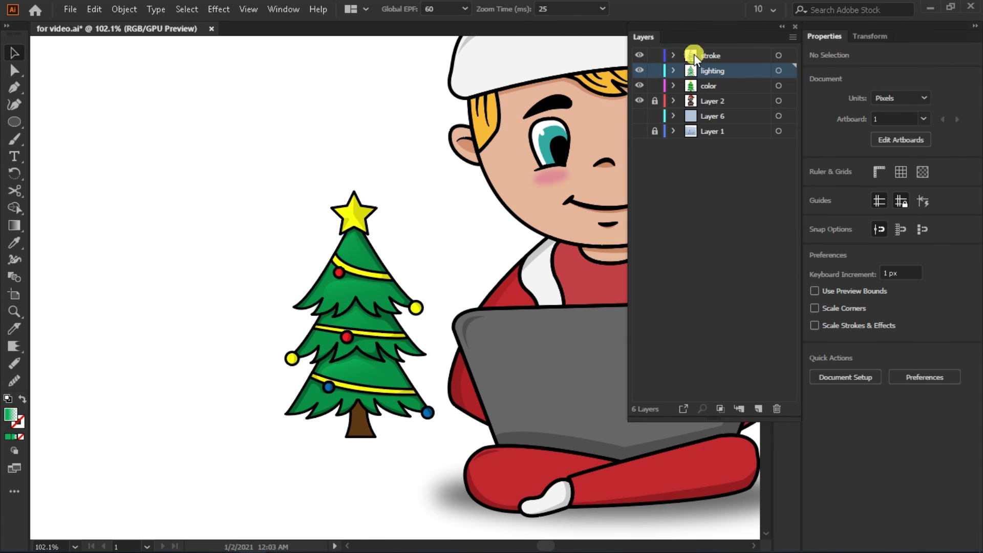
left_click(779, 56)
left_click_drag(789, 56, 786, 86)
left_click(782, 26)
key("z")
mouse_move(489, 246)
left_mouse_down()
mouse_move(445, 296)
mouse_move(283, 107)
left_mouse_up()
key("v")
left_click_drag(407, 245, 406, 249)
left_click(433, 160)
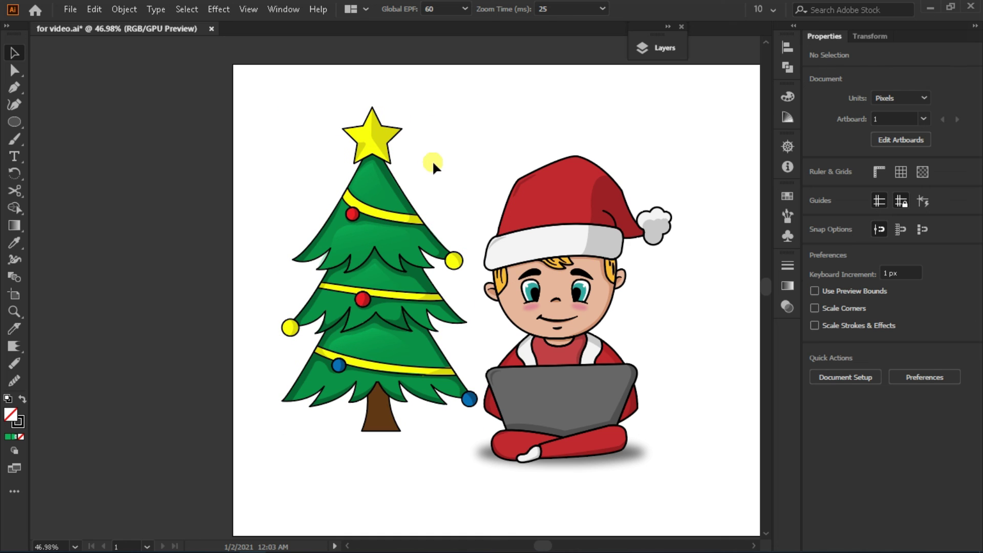
Step: Set all outlines on the stroke layer to a 4 pt stroke weight
left_click(669, 28)
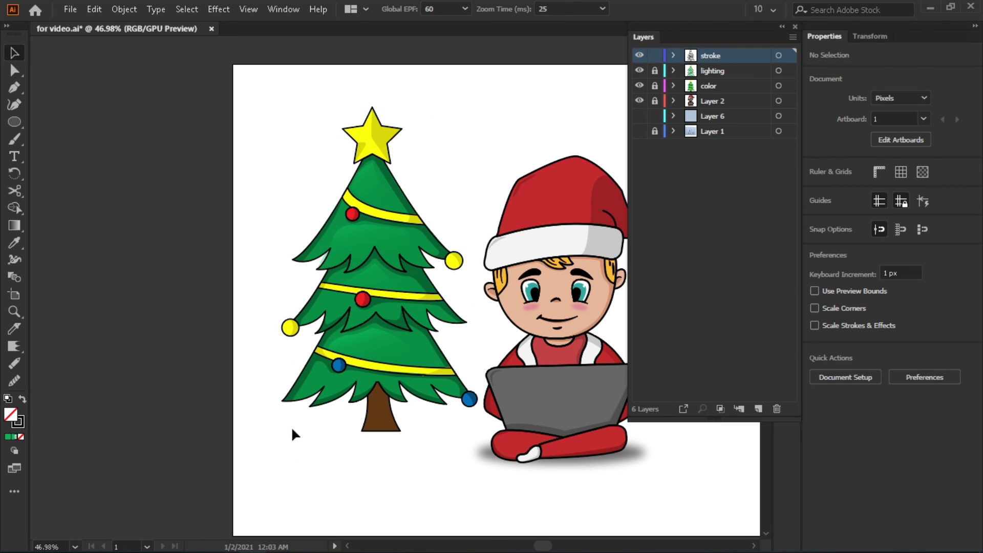
key("ctrl+a")
left_click(896, 212)
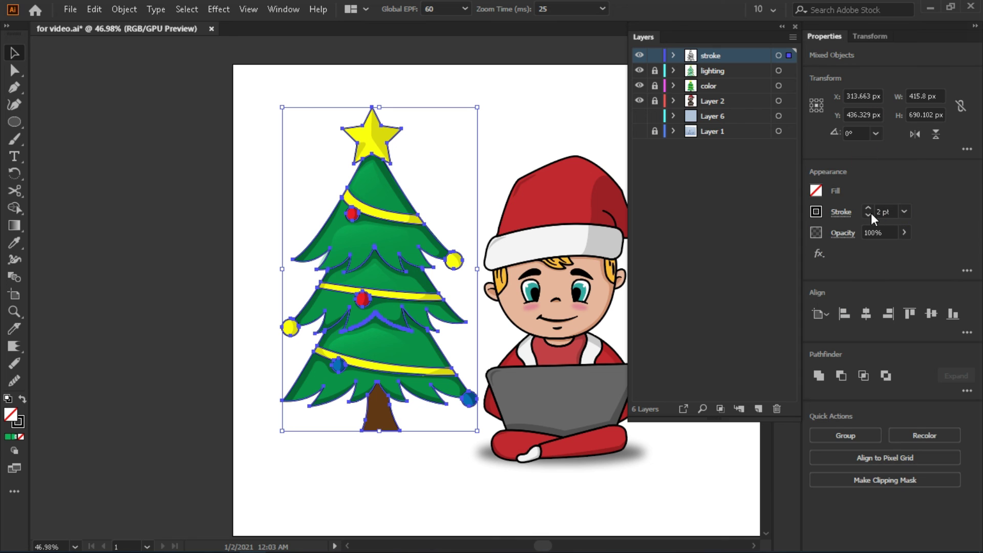
key("Return")
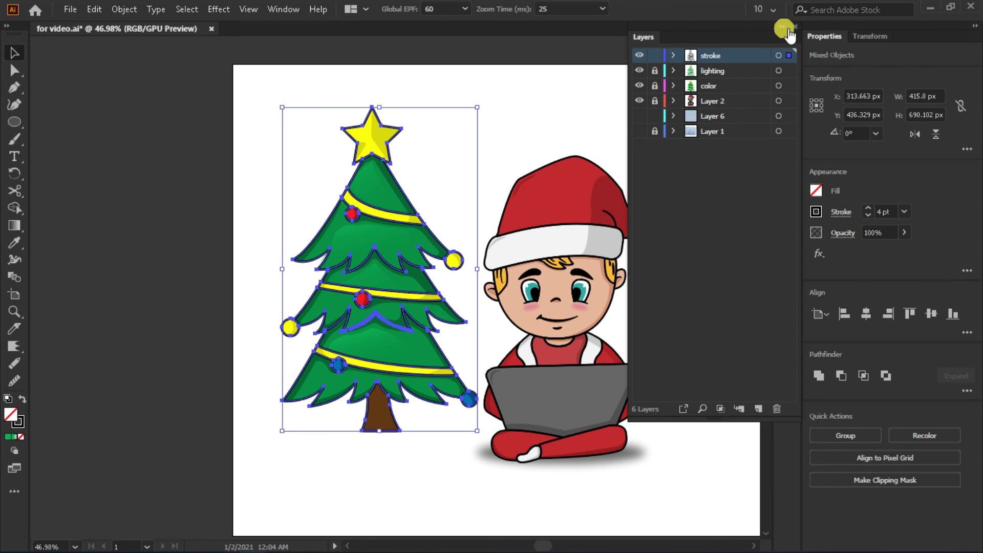
left_click(782, 26)
left_click(670, 100)
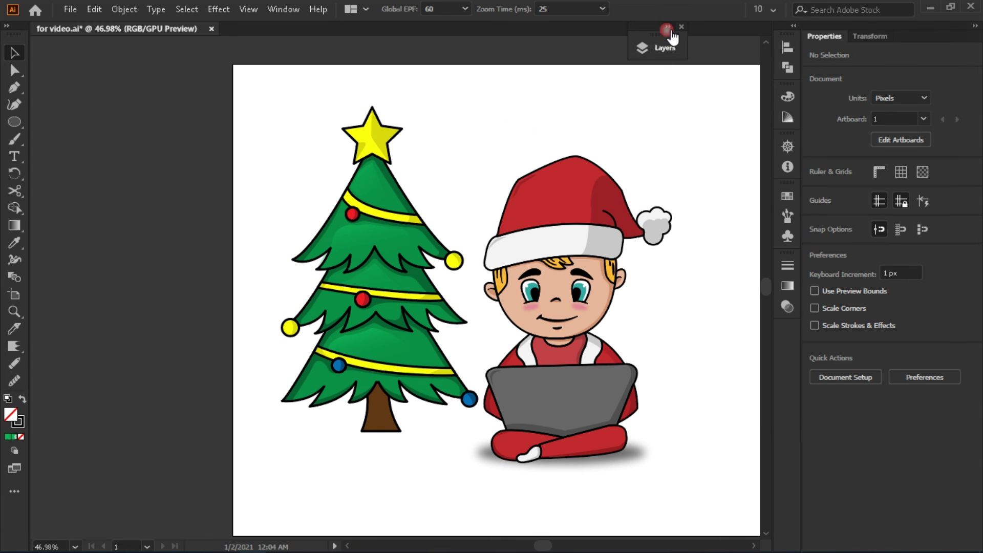
left_click(672, 34)
Step: Apply a low-radius Gaussian Blur to the upper and lower highlight shapes
left_click(782, 26)
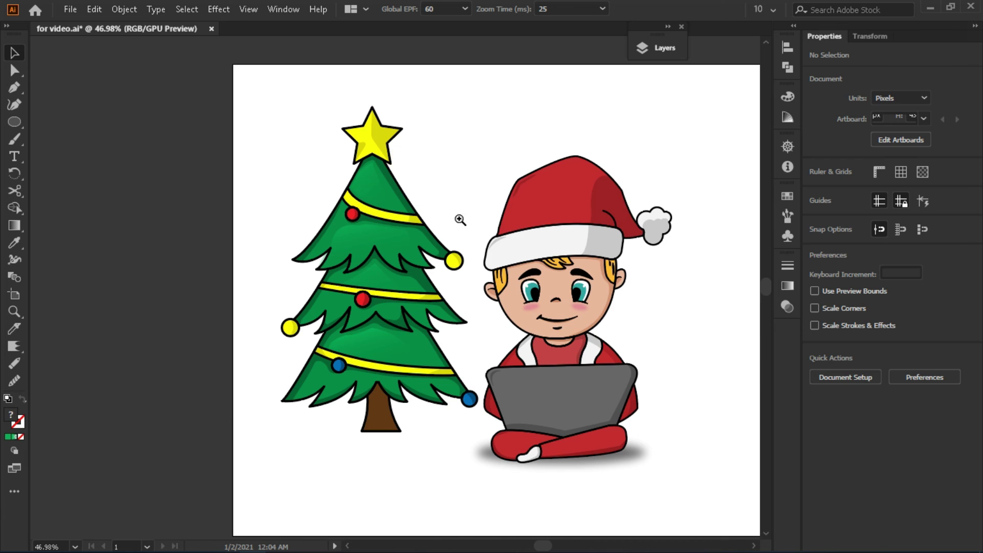
left_click(460, 220)
left_click(391, 286)
left_click(381, 365, "shift")
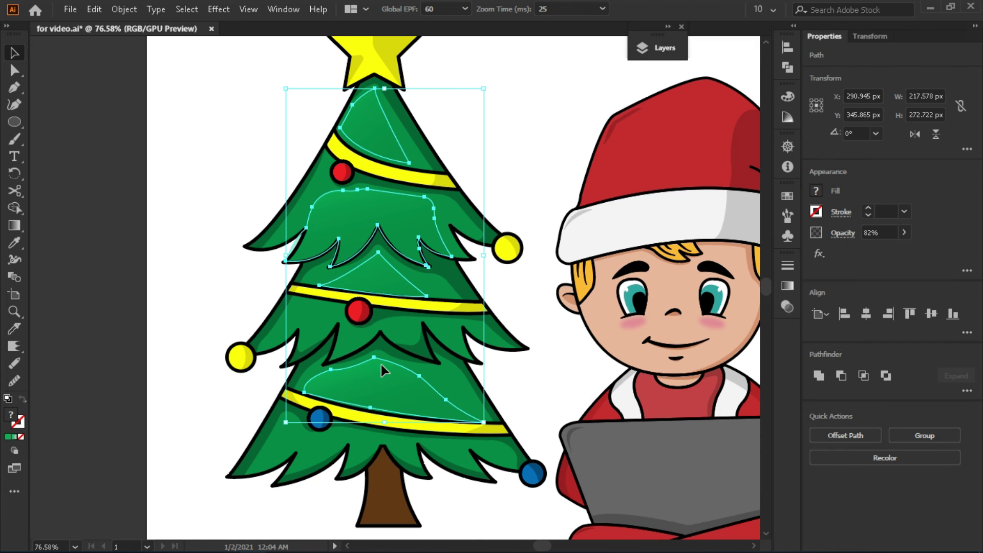
left_click(220, 9)
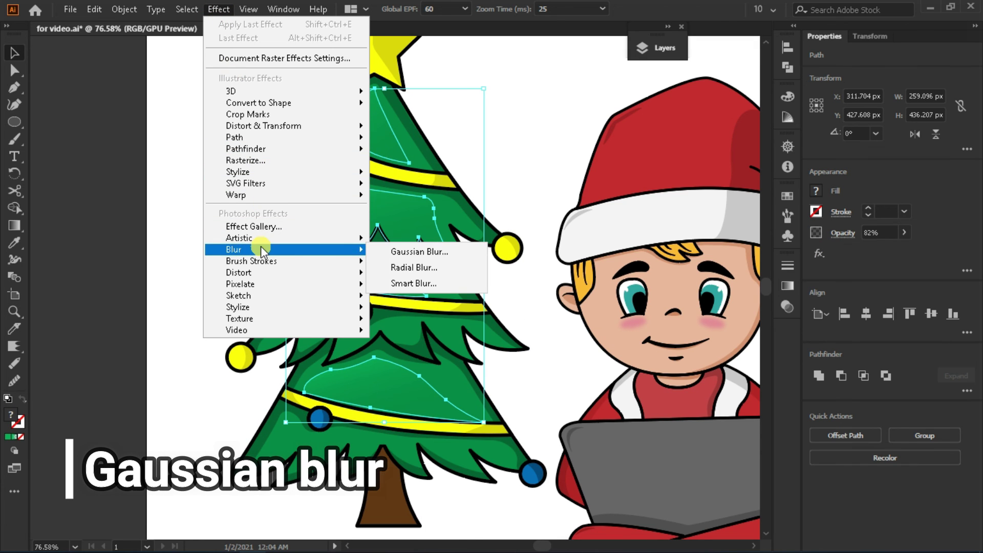
left_click(414, 251)
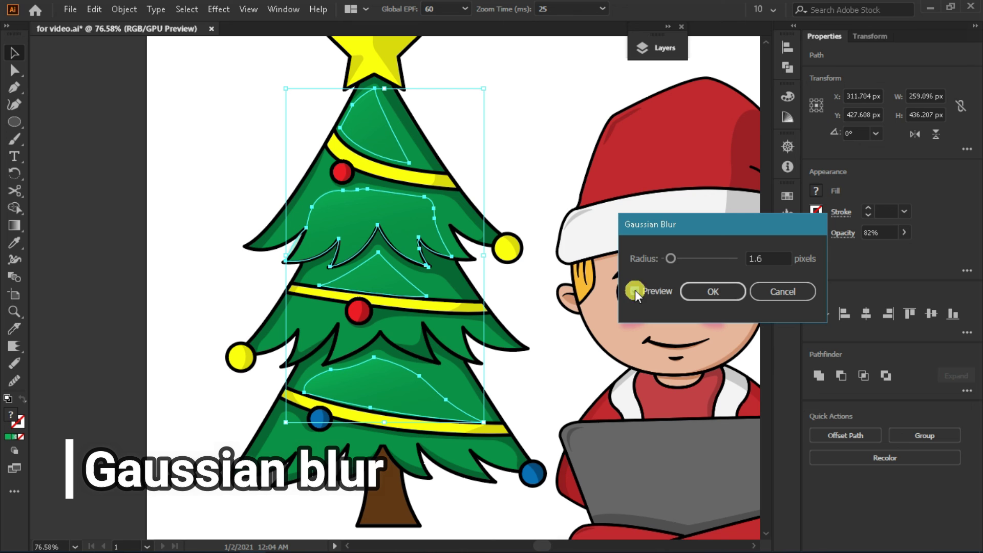
left_click_drag(671, 259, 666, 259)
left_click(692, 294)
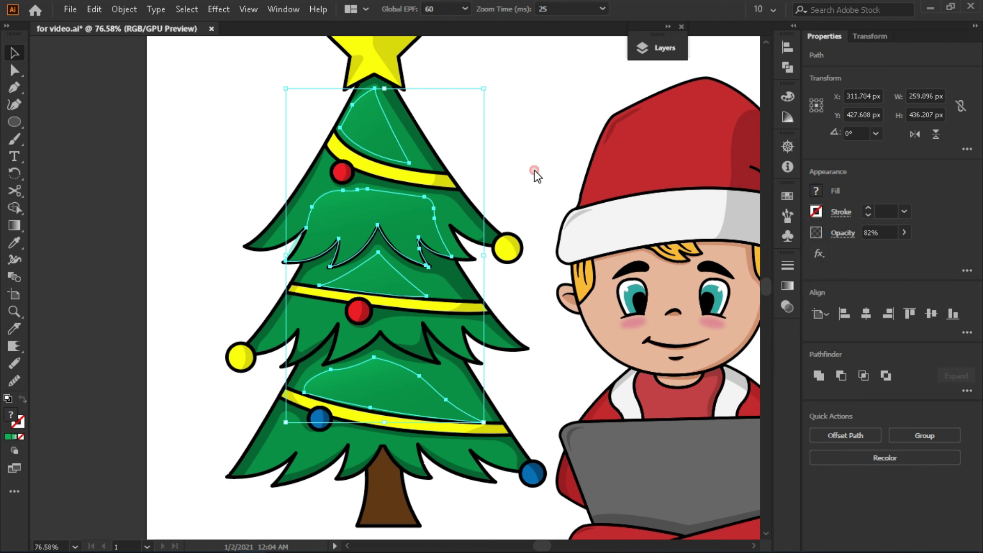
left_click(528, 132)
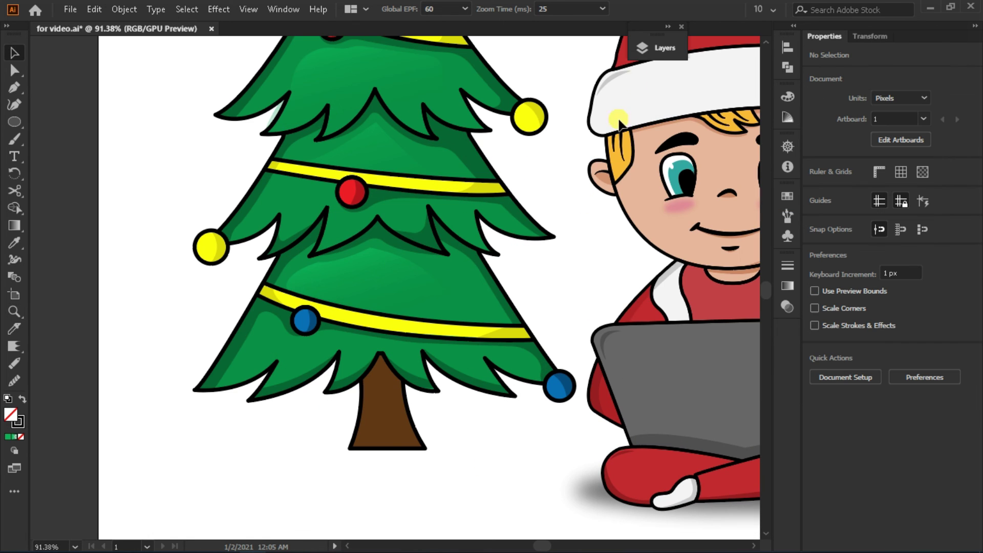
left_click(672, 32)
Step: Target the lighting layer, zoom to the trunk, and start a shading path at its top
left_click(702, 71)
left_click(545, 283)
key("z")
left_click_drag(353, 451, 544, 332)
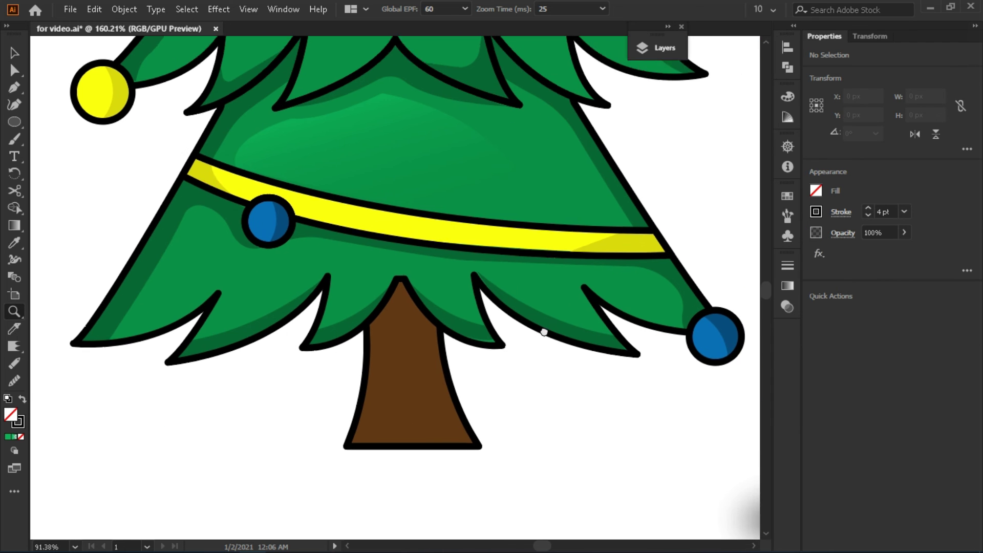
key("p")
left_click_drag(399, 298, 406, 286)
left_click(399, 298)
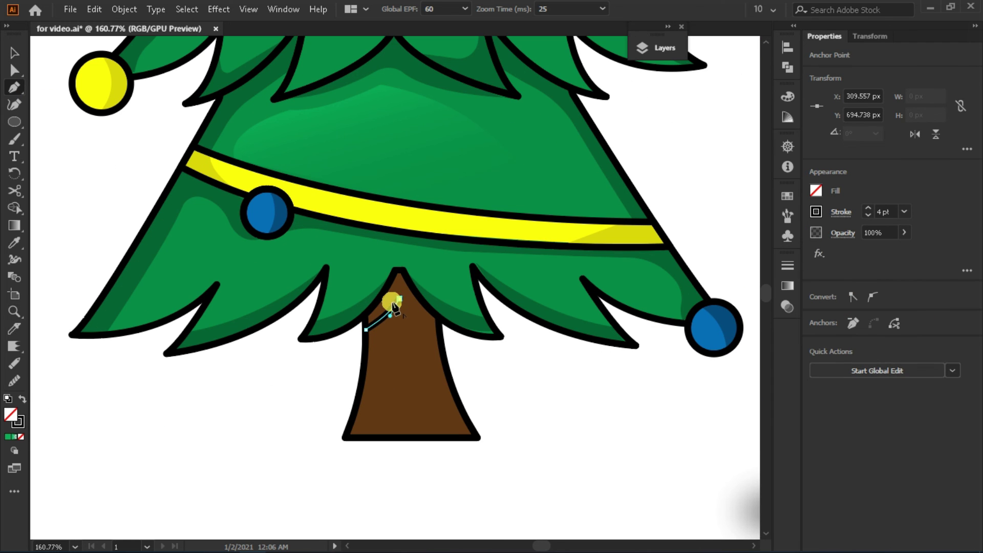
Step: Close a filled shading shape along the trunk's right side in the sampled trunk brown
left_click(23, 401)
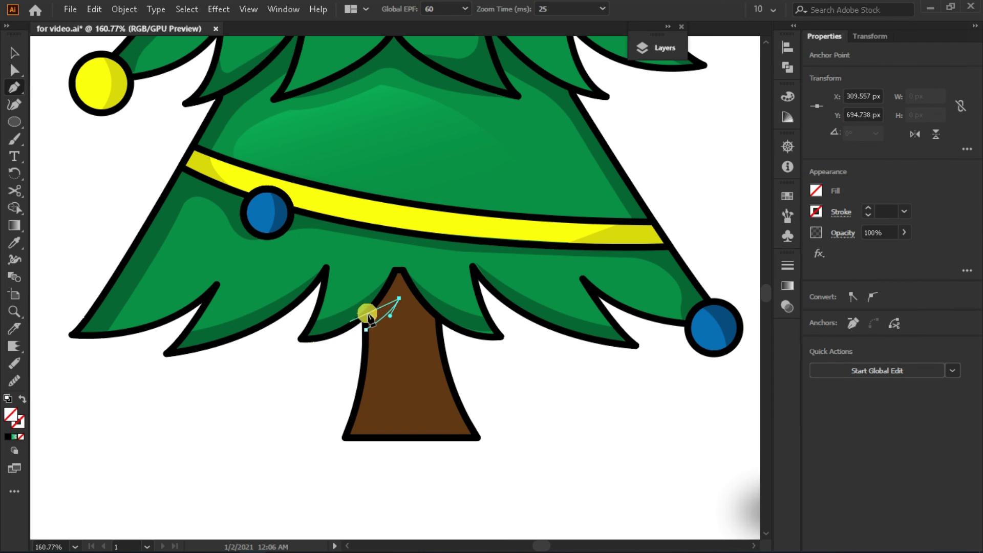
left_click(477, 437)
left_click(439, 322)
left_click(402, 273)
left_click(394, 271)
left_click(365, 317)
left_click(15, 243)
left_click(398, 370)
Step: Smooth the shade's right edge and top with curve points
key("shift+grave")
left_click_drag(449, 373, 448, 371)
left_click(418, 295)
key("v")
Step: Darken the trunk shade's brown fill
left_click(816, 191)
left_click(845, 233)
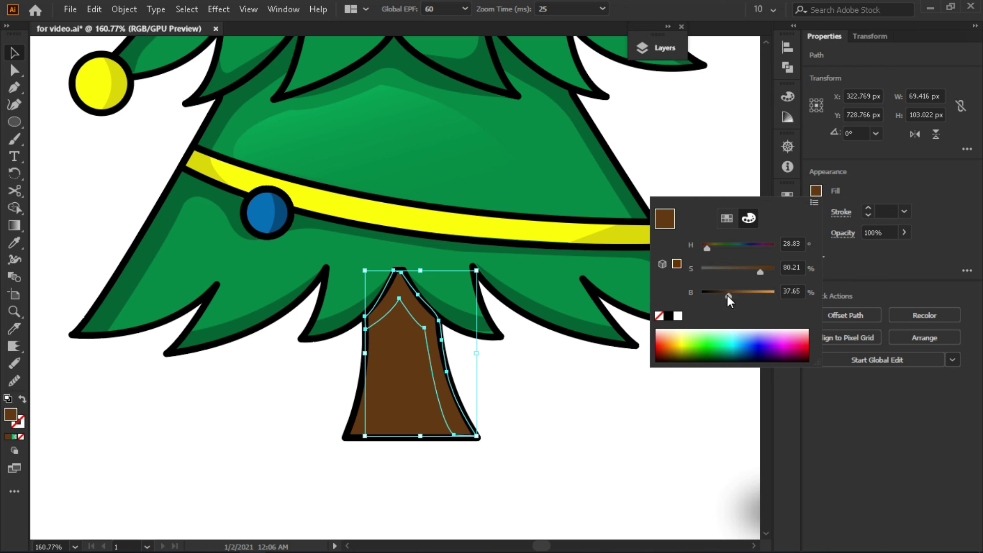
left_click_drag(727, 295, 720, 301)
left_click(603, 381)
key("a")
left_click(399, 298)
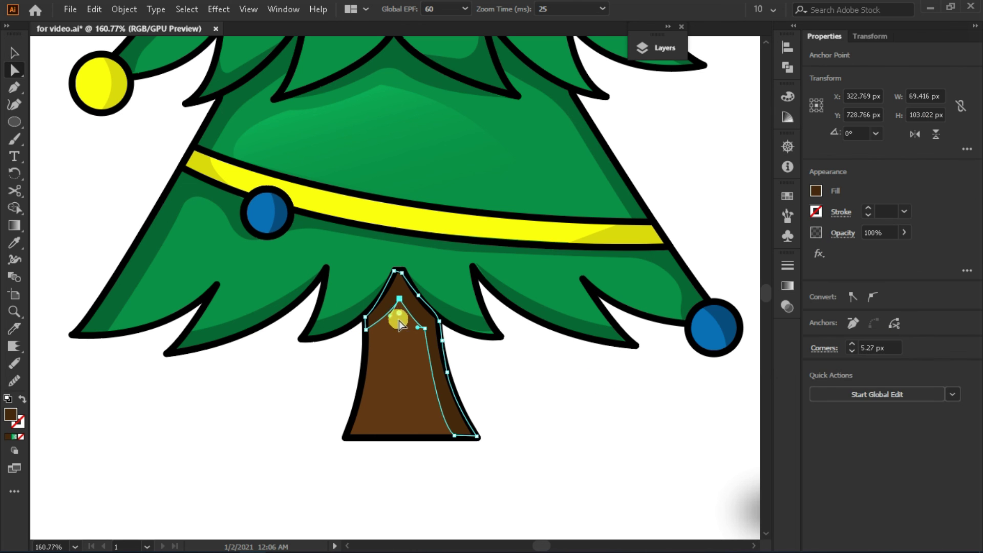
key("v")
left_click(614, 406)
scroll(465, 351, "up", 3)
Step: Draw four curved bark lines down the trunk with the Curvature tool
key("p")
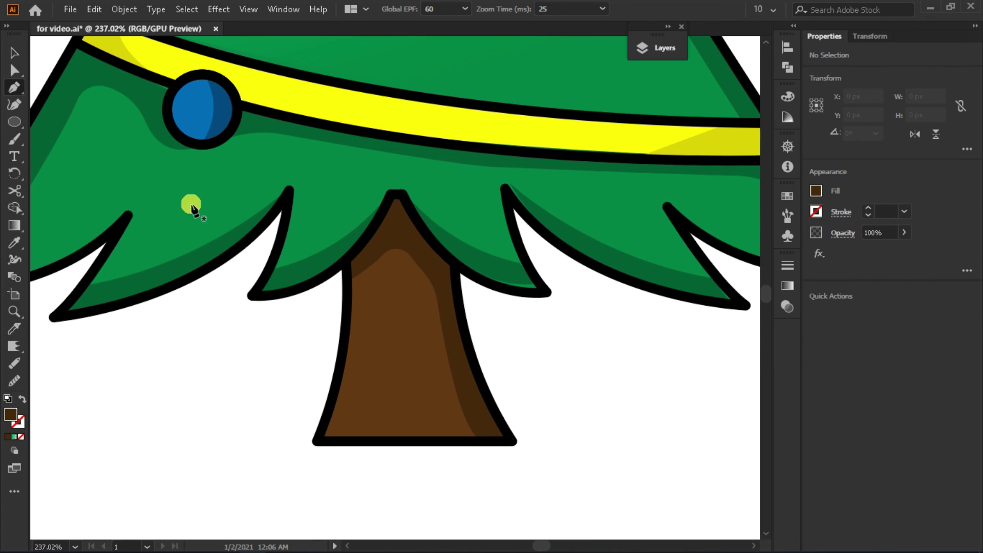
key("shift+grave")
left_click(339, 419)
left_click(354, 378)
key("Escape")
left_click(391, 286)
left_click(396, 328)
left_click(409, 383)
key("Escape")
left_click(428, 352)
left_click(443, 419)
key("Escape")
left_click(380, 371)
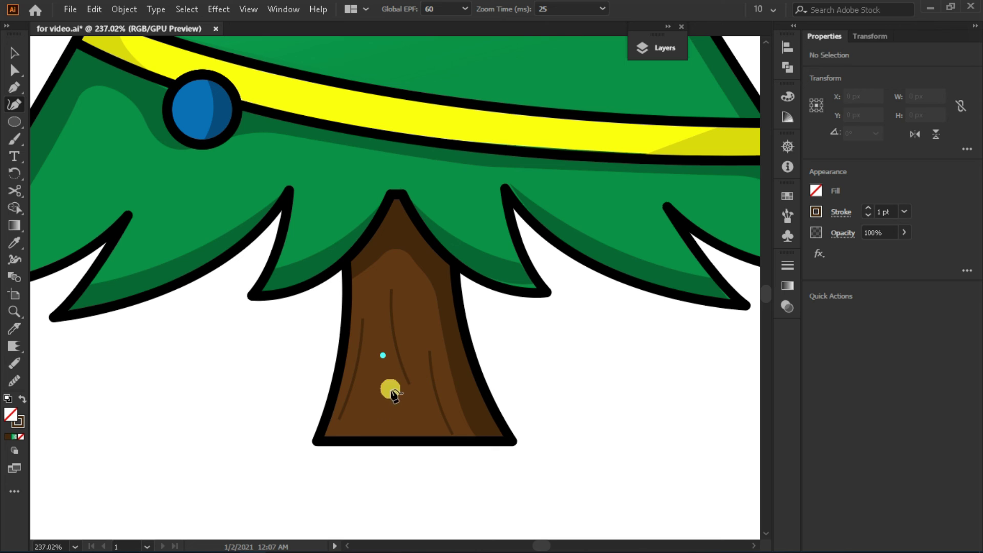
left_click(382, 387)
left_click(377, 403)
key("v")
Step: Give all the bark lines a tapered stroke width profile
key("ctrl+a")
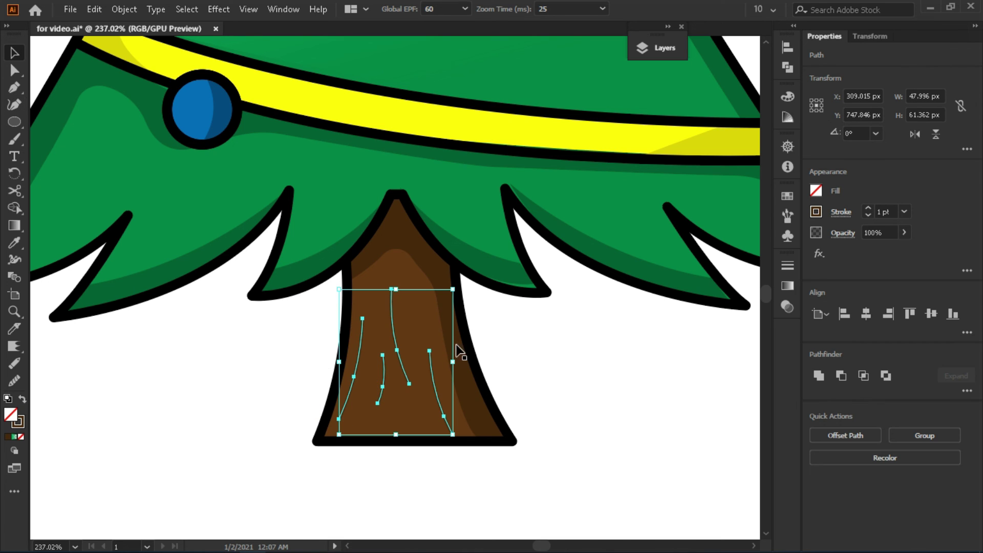
left_click(843, 212)
type("4")
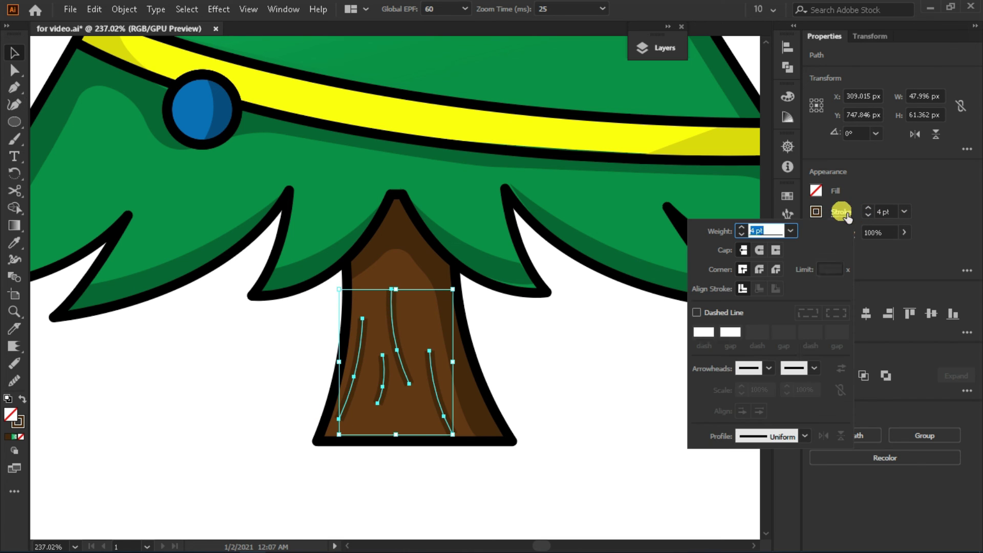
left_click(803, 429)
left_click(761, 420)
left_click(515, 378)
Step: Adjust the HSB brightness of two bark lines' brown stroke, then zoom out
left_click(382, 390)
left_click(435, 394, "shift")
left_click(817, 211)
left_click(747, 240)
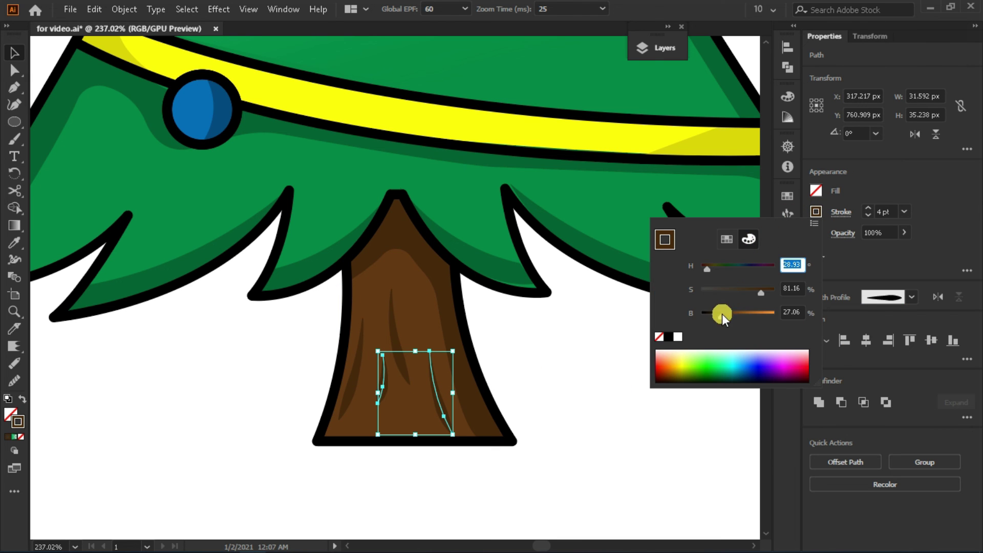
left_click_drag(735, 317, 746, 318)
left_click(599, 318)
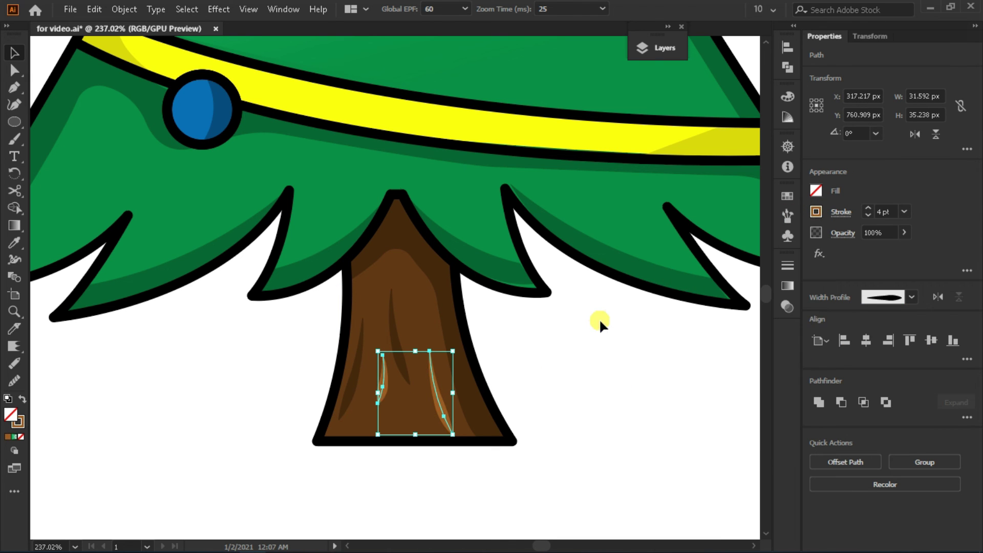
key("z")
left_click(599, 319, "alt")
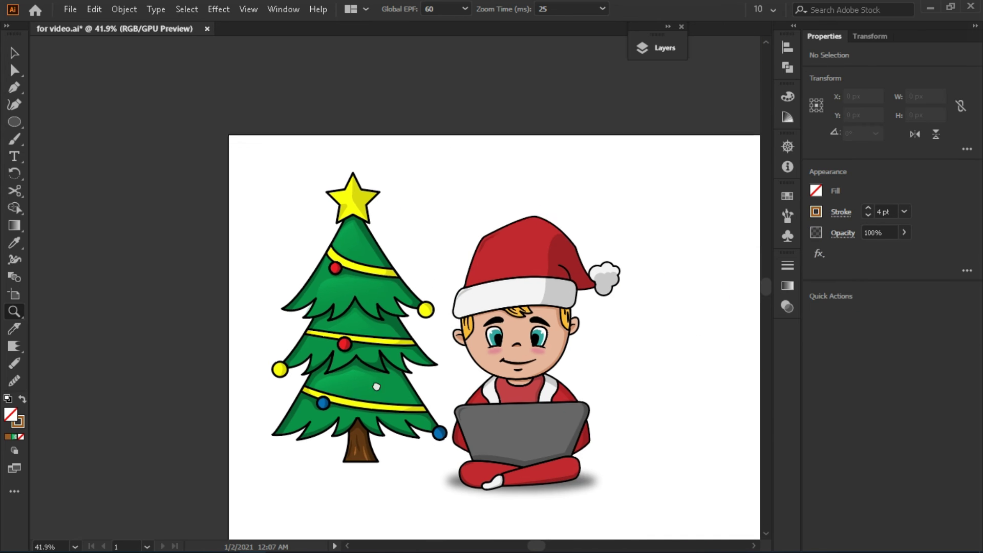
Step: Select the whole tree via its layer and drag it right to sit behind the boy
key("v")
left_click(661, 48)
left_click(779, 70)
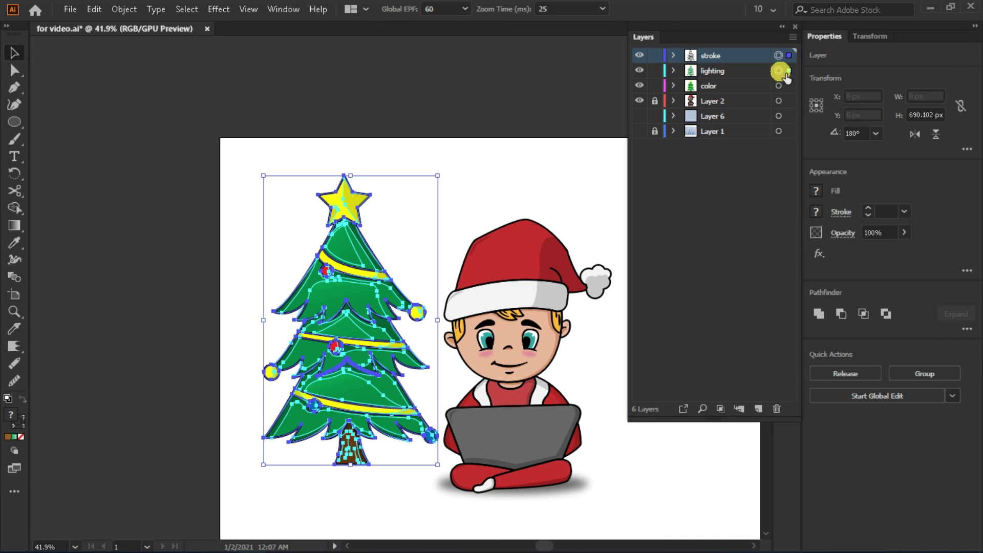
left_click(782, 26)
left_click_drag(369, 291, 468, 301)
left_click(643, 280)
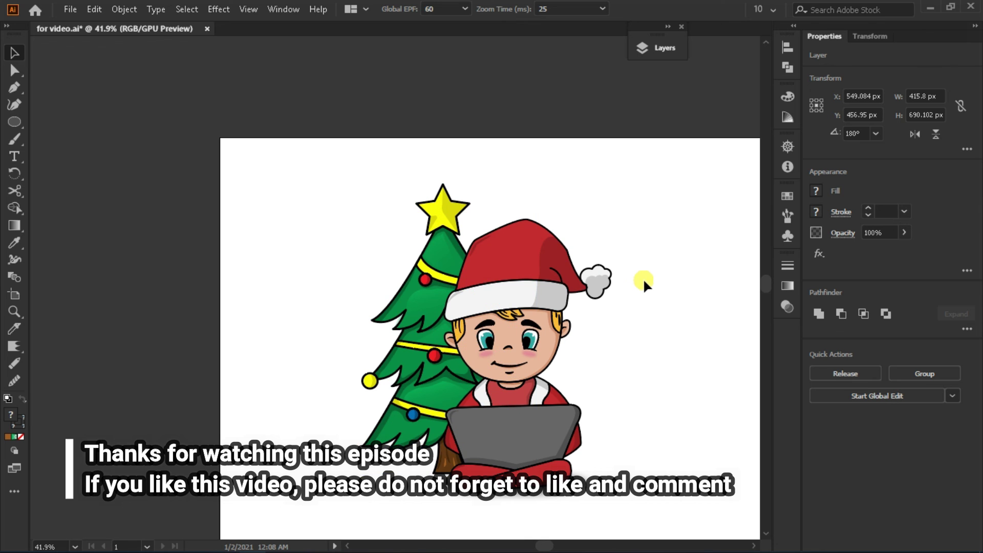